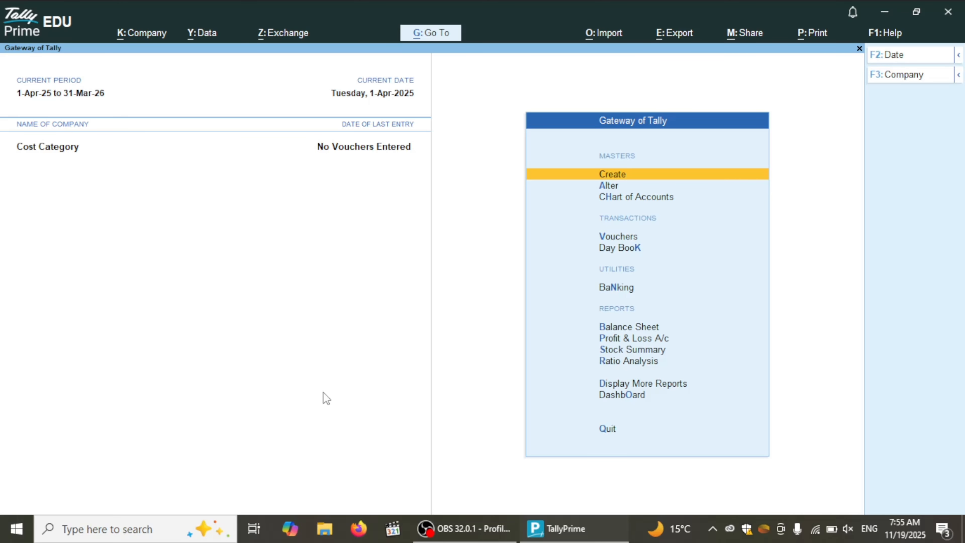
- Enable Cost Centres in the company features and save the settings
{"action": "key", "text": "F11"}
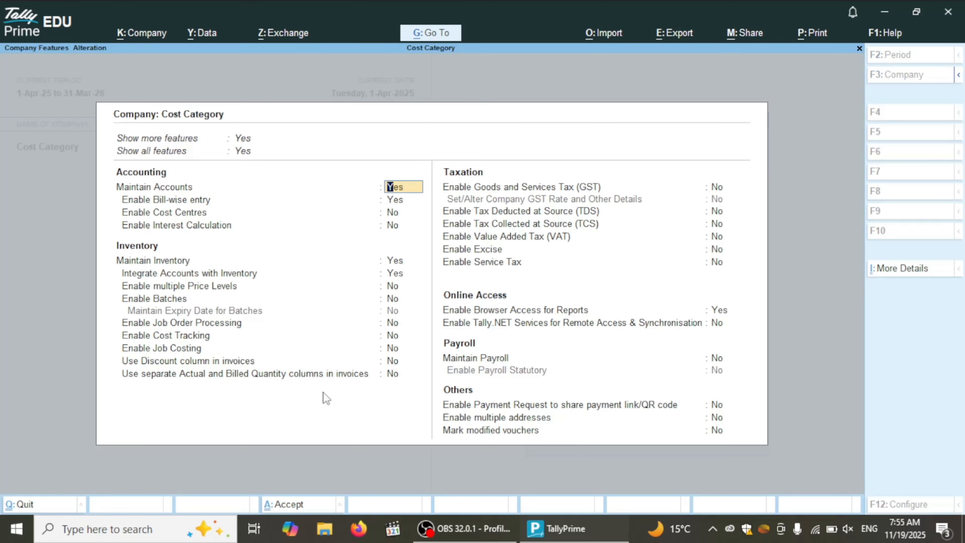
{"action": "key", "text": "Return"}
{"action": "key", "text": "Return"}
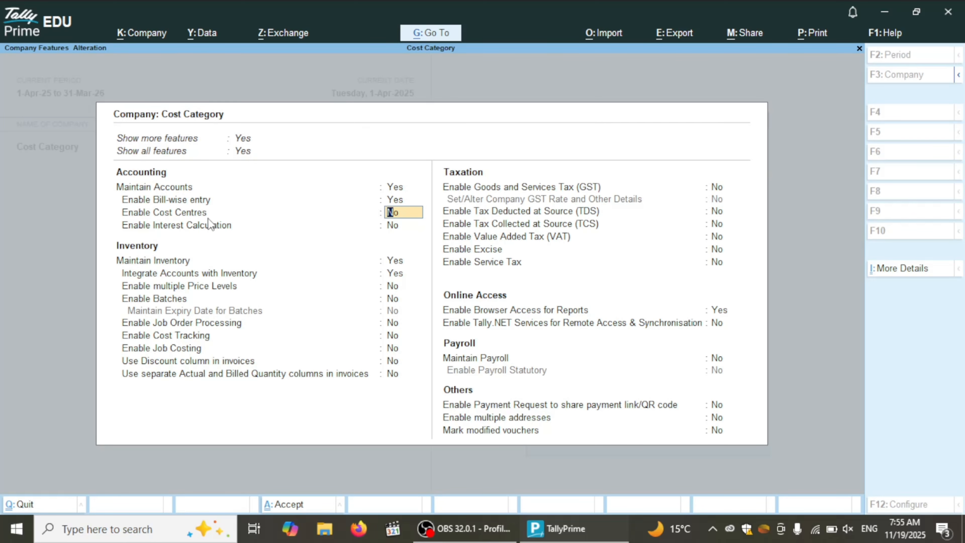
{"action": "type", "text": "y"}
{"action": "key", "text": "Return"}
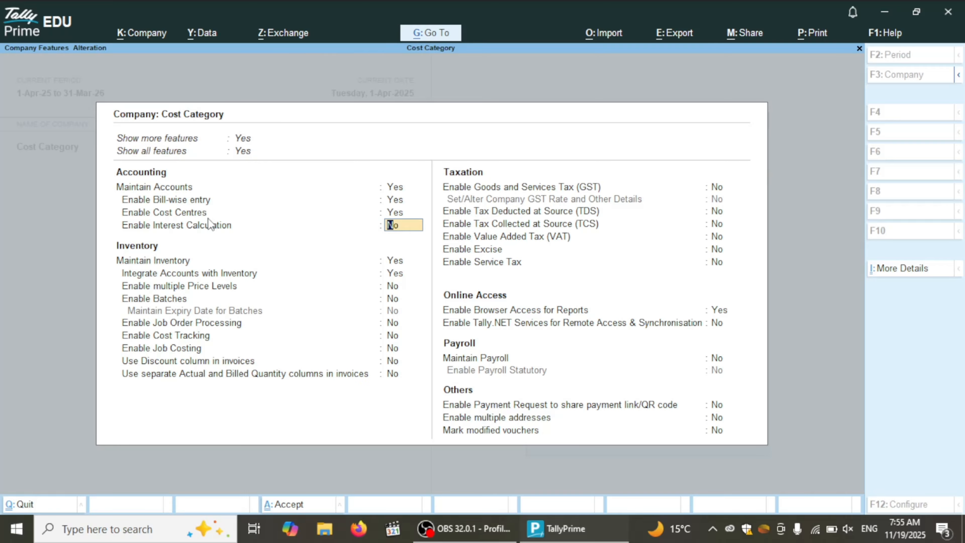
{"action": "key", "text": "ctrl+a"}
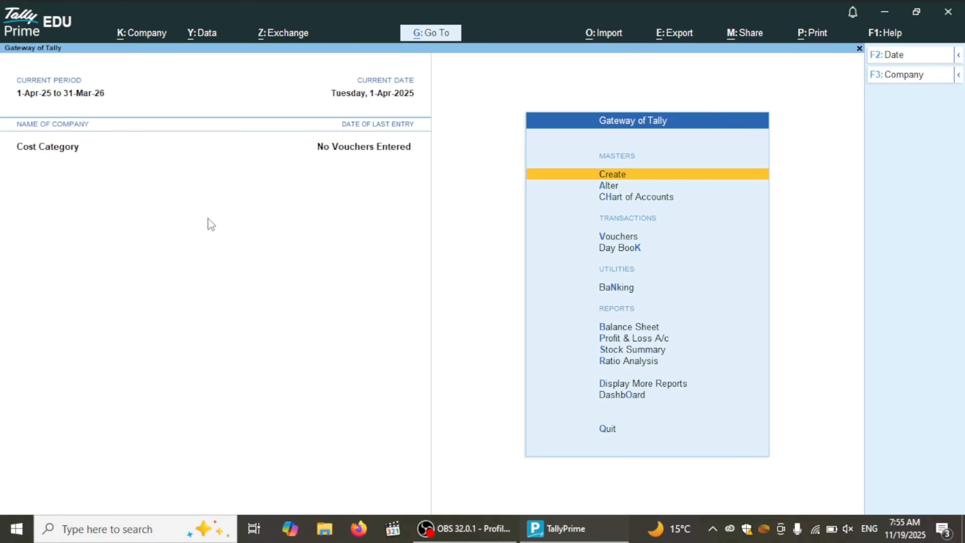
- Open master creation and expand the list of masters to include the additional accounting masters
{"action": "key", "text": "Return"}
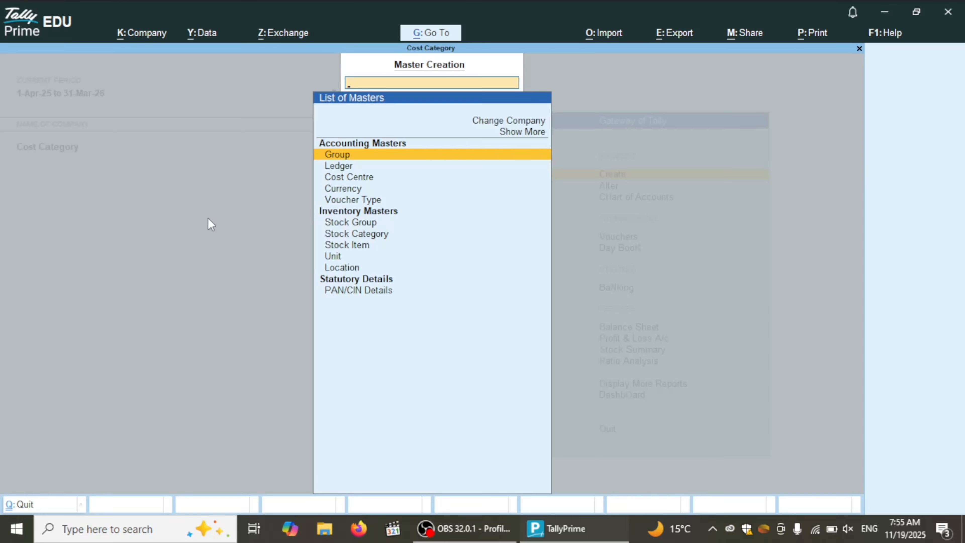
{"action": "key", "text": "Down"}
{"action": "key", "text": "Down"}
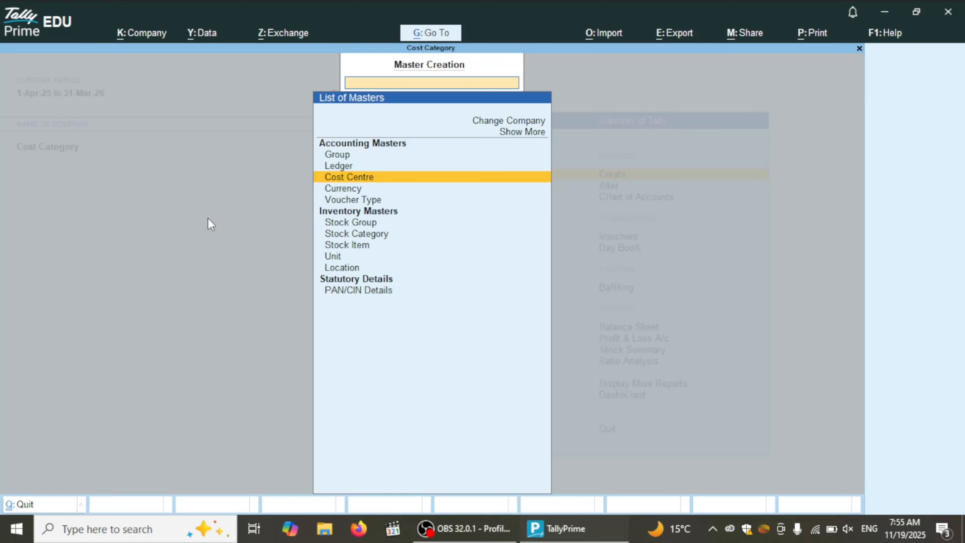
{"action": "key", "text": "Up"}
{"action": "key", "text": "Up"}
{"action": "key", "text": "Up"}
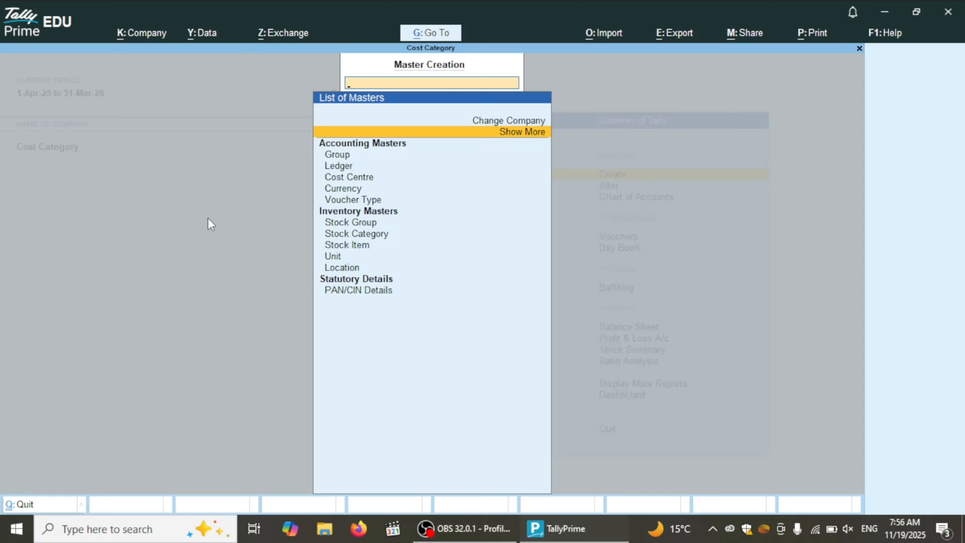
{"action": "key", "text": "Return"}
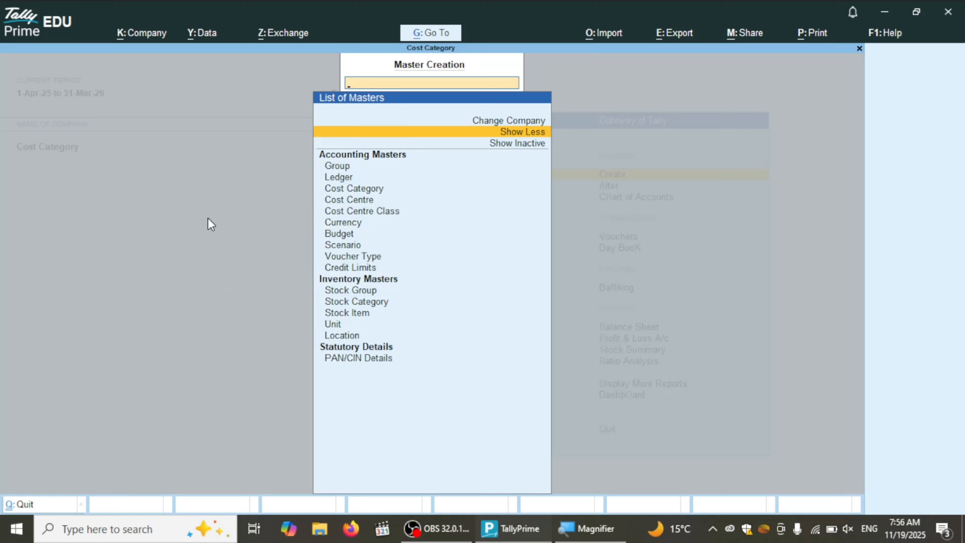
- Create a new cost category named Salary with revenue items allocated and non-revenue items set to No
{"action": "key", "text": "Down"}
{"action": "key", "text": "Down"}
{"action": "key", "text": "Down"}
{"action": "key", "text": "Down"}
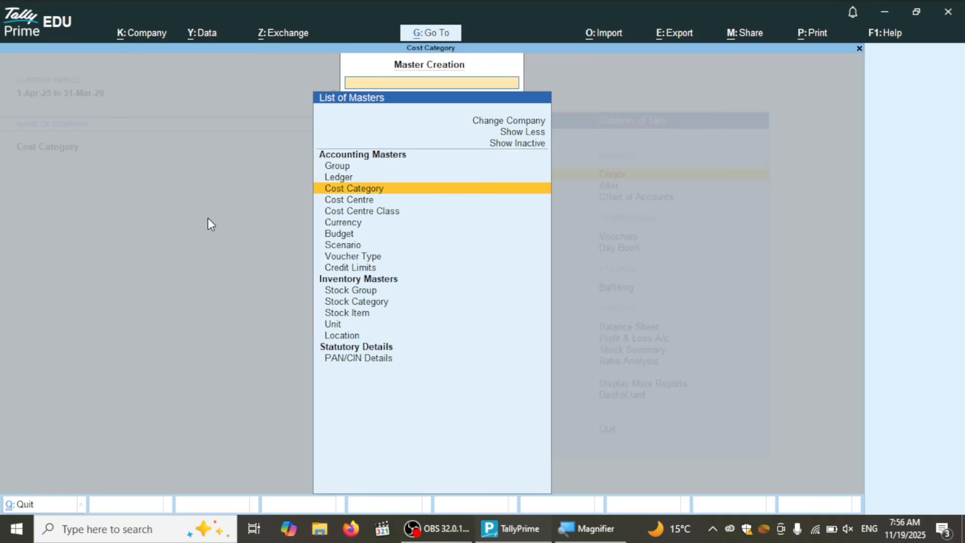
{"action": "key", "text": "super+plus"}
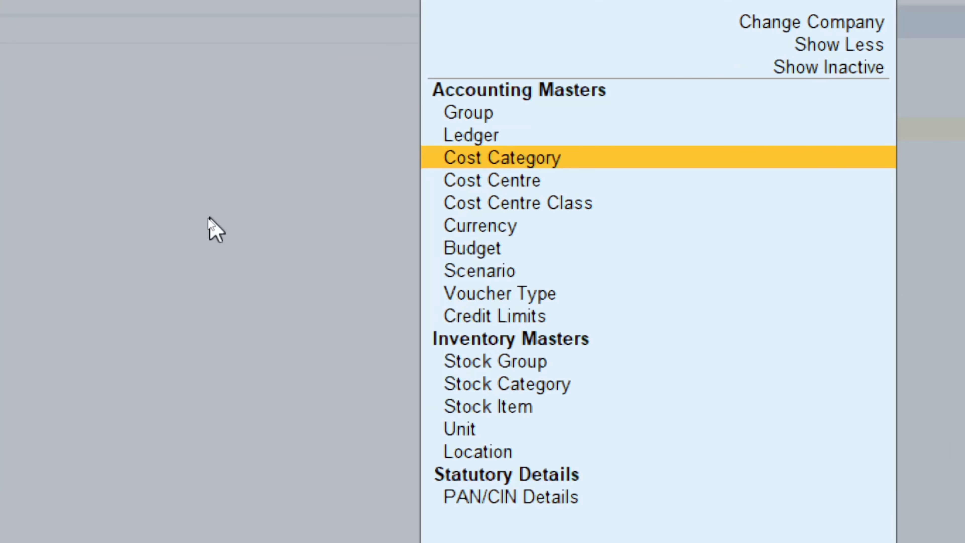
{"action": "key", "text": "Return"}
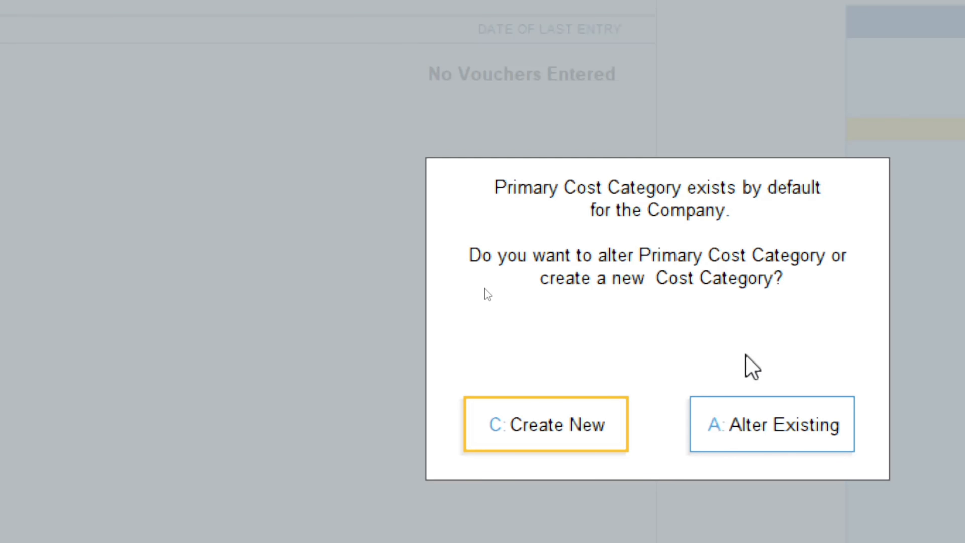
{"action": "left_click", "coordinate": [521, 442]}
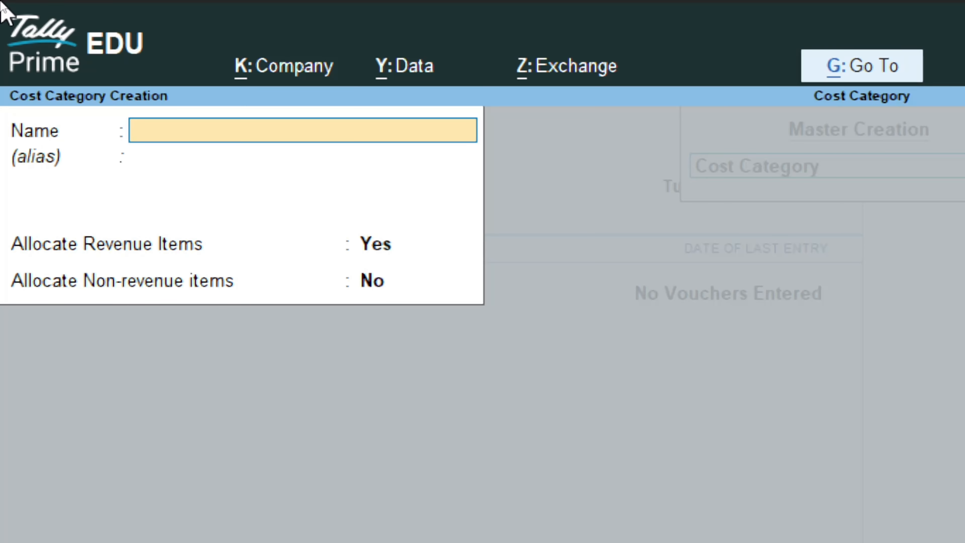
{"action": "type", "text": "Salary"}
{"action": "key", "text": "Return"}
{"action": "key", "text": "Return"}
{"action": "key", "text": "Return"}
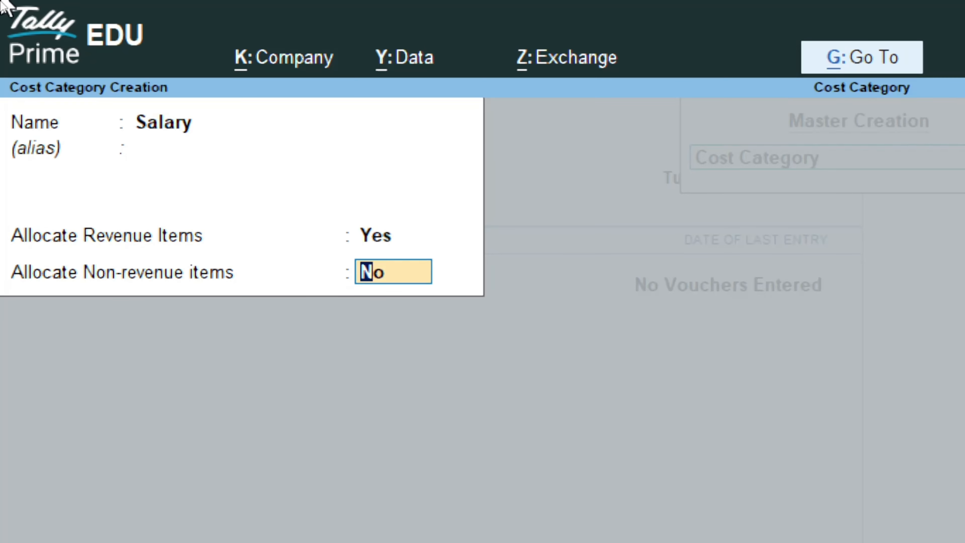
{"action": "key", "text": "Return"}
{"action": "key", "text": "Return"}
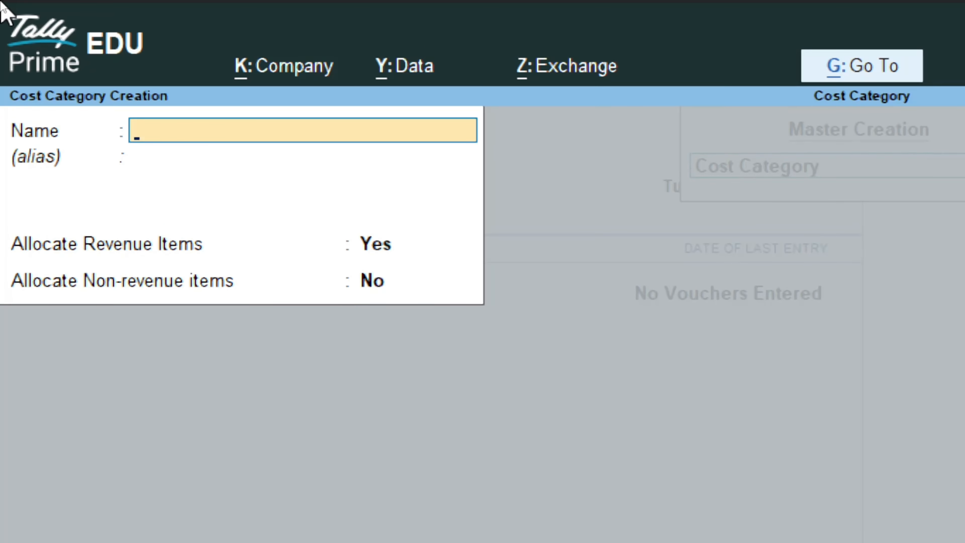
- Create a second cost category named Rent with the default allocation settings, and leave cost category creation
{"action": "type", "text": "Rent"}
{"action": "key", "text": "Return"}
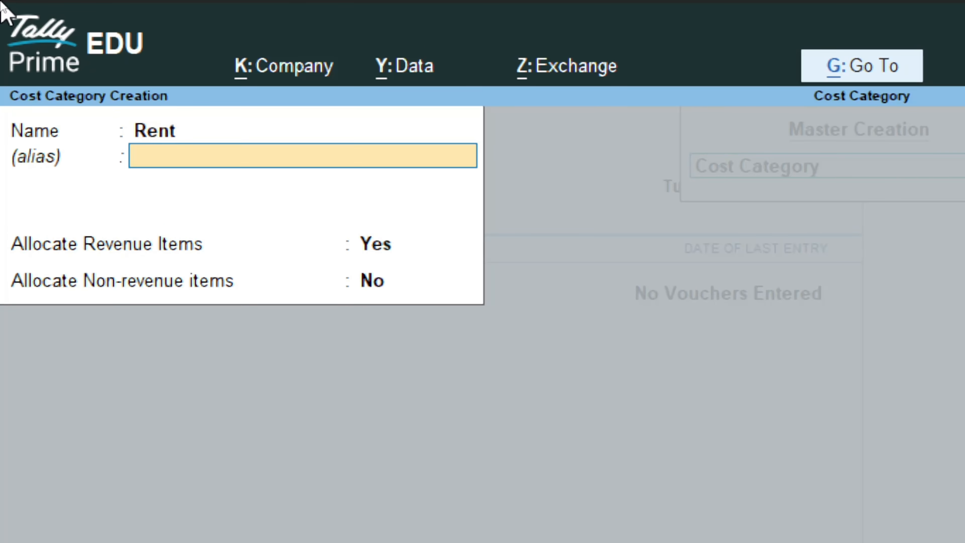
{"action": "key", "text": "Return"}
{"action": "key", "text": "Return"}
{"action": "key", "text": "Return"}
{"action": "key", "text": "Return"}
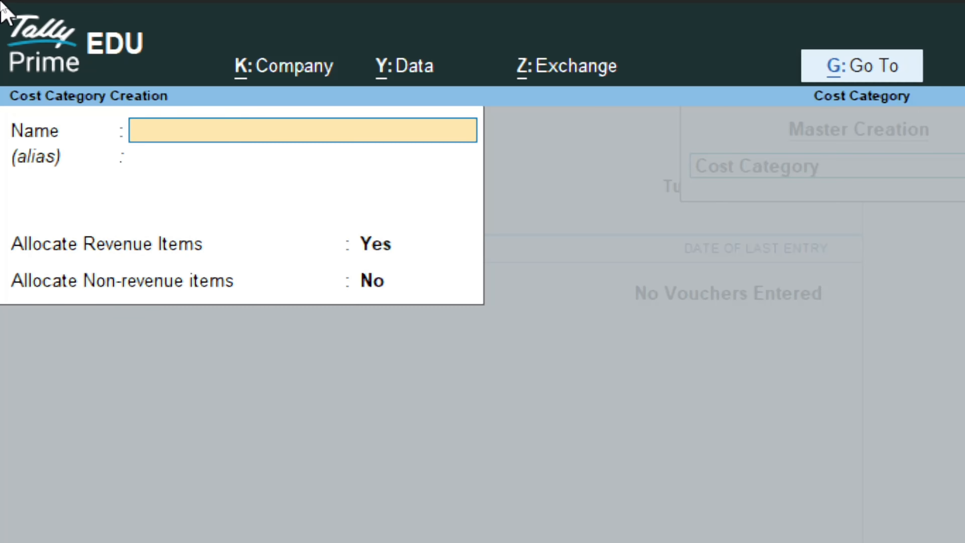
{"action": "key", "text": "Escape"}
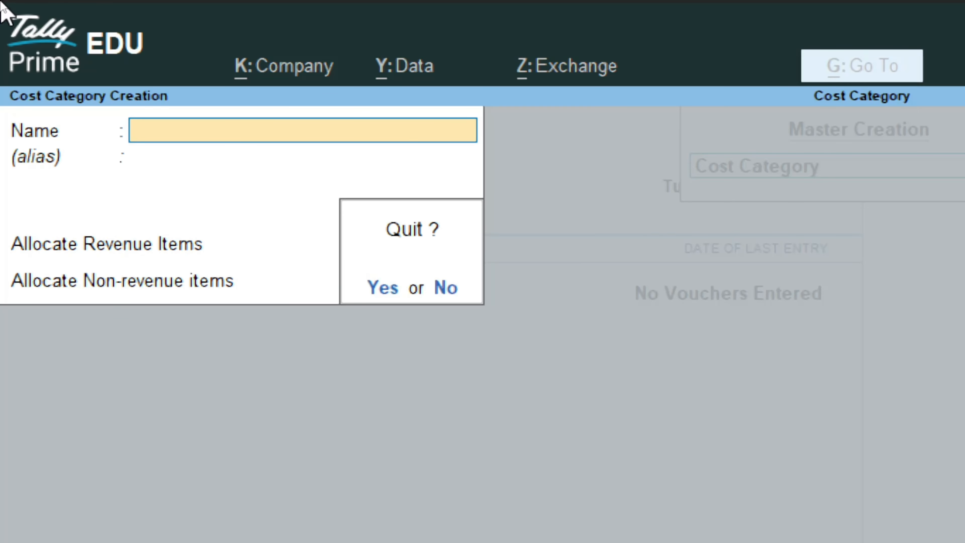
{"action": "key", "text": "y"}
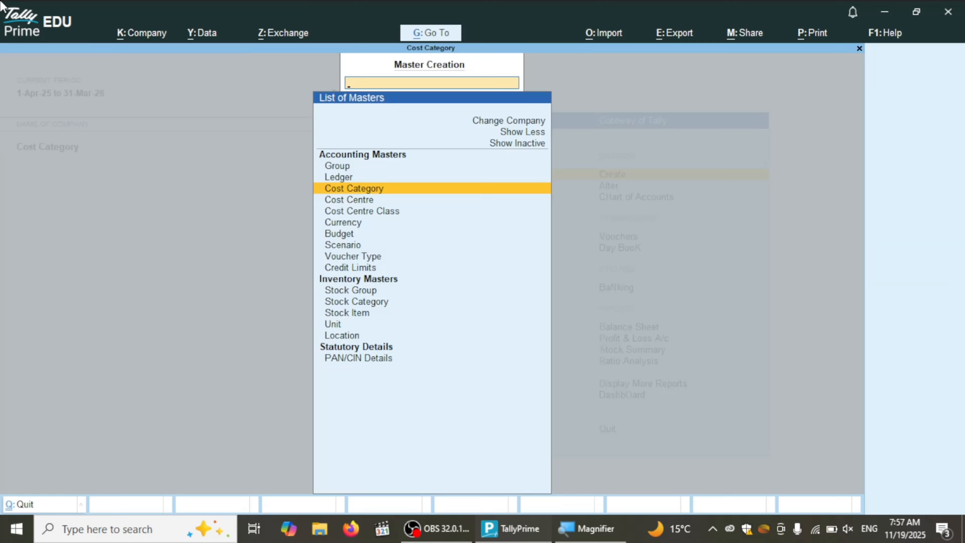
- Create a cost centre in the Salary category under Primary, entering the first person's name
{"action": "key", "text": "Down"}
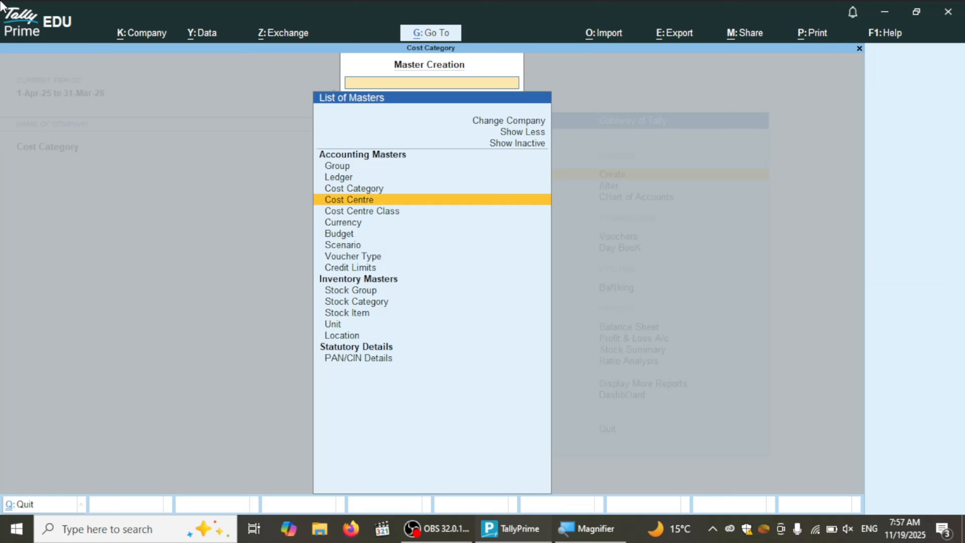
{"action": "key", "text": "Return"}
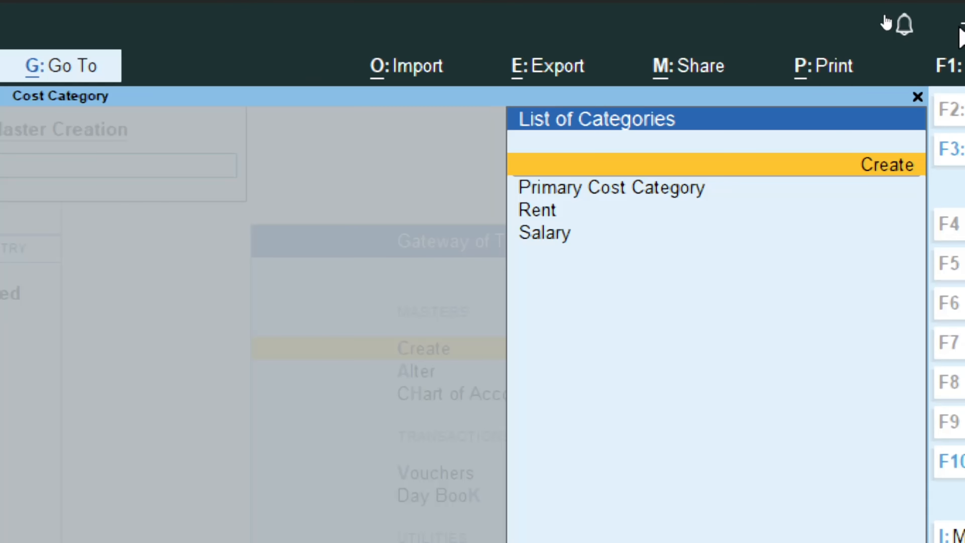
{"action": "key", "text": "Down"}
{"action": "key", "text": "Down"}
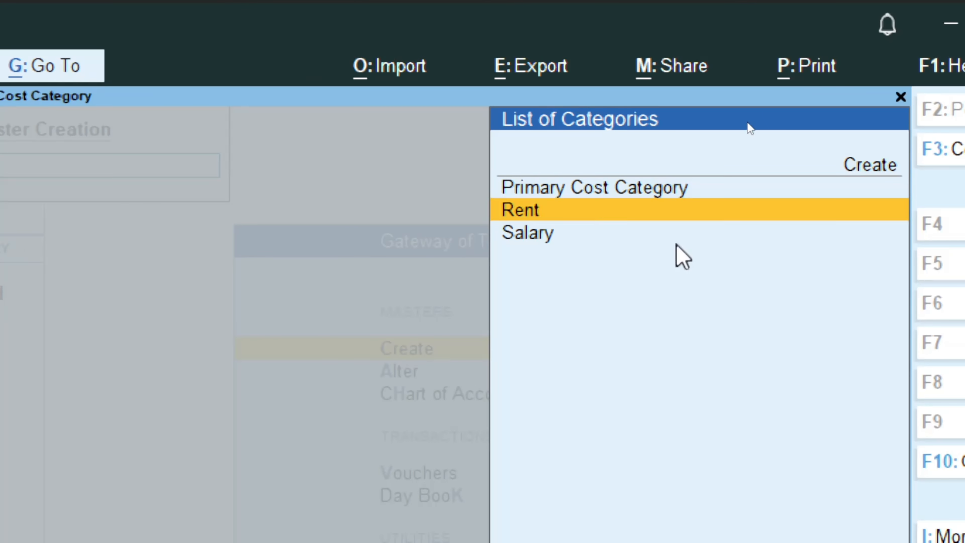
{"action": "key", "text": "Down"}
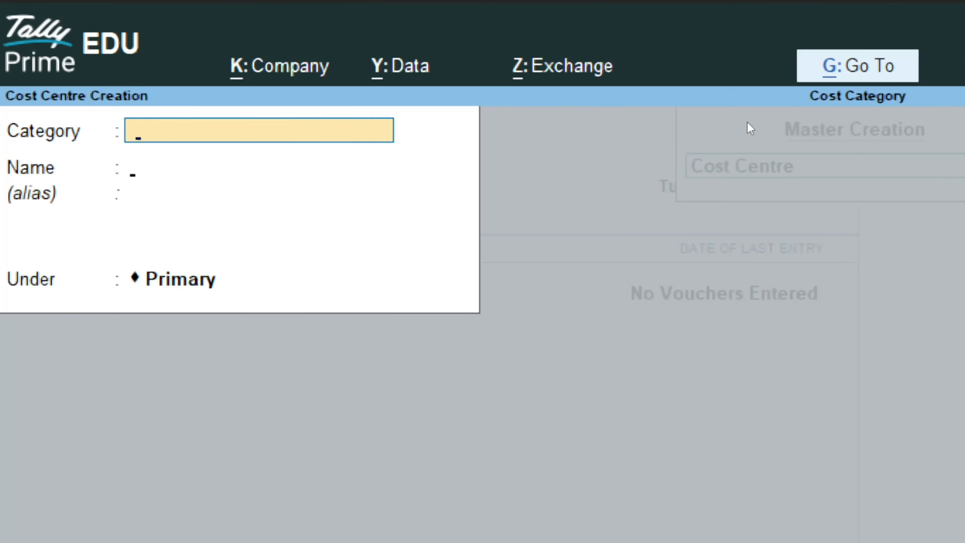
{"action": "key", "text": "Return"}
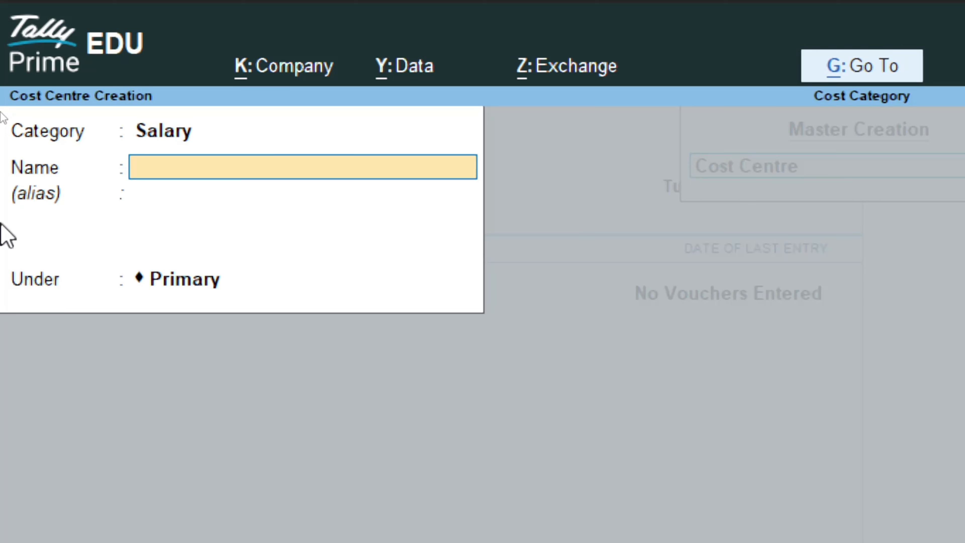
{"action": "type", "text": "Ram"}
{"action": "key", "text": "Return"}
{"action": "key", "text": "Return"}
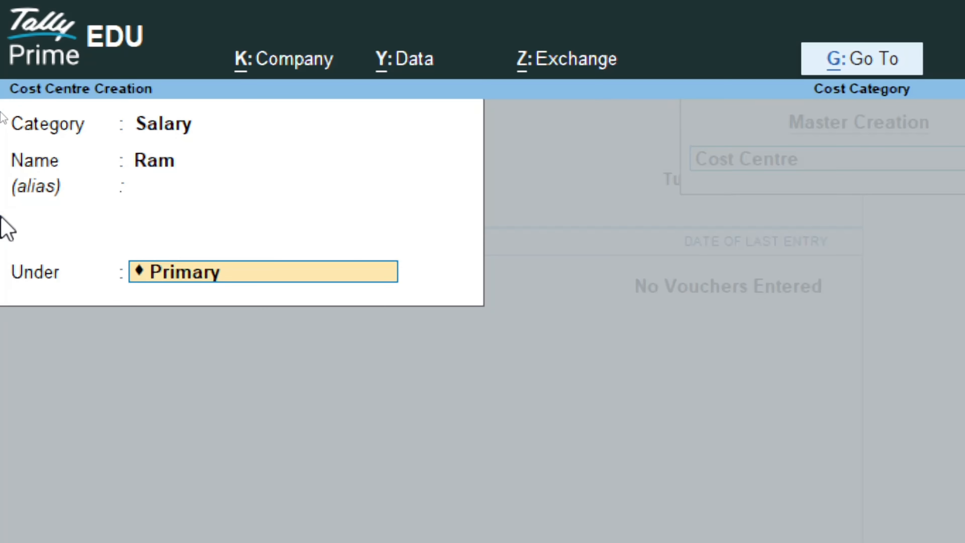
{"action": "key", "text": "Return"}
{"action": "key", "text": "Return"}
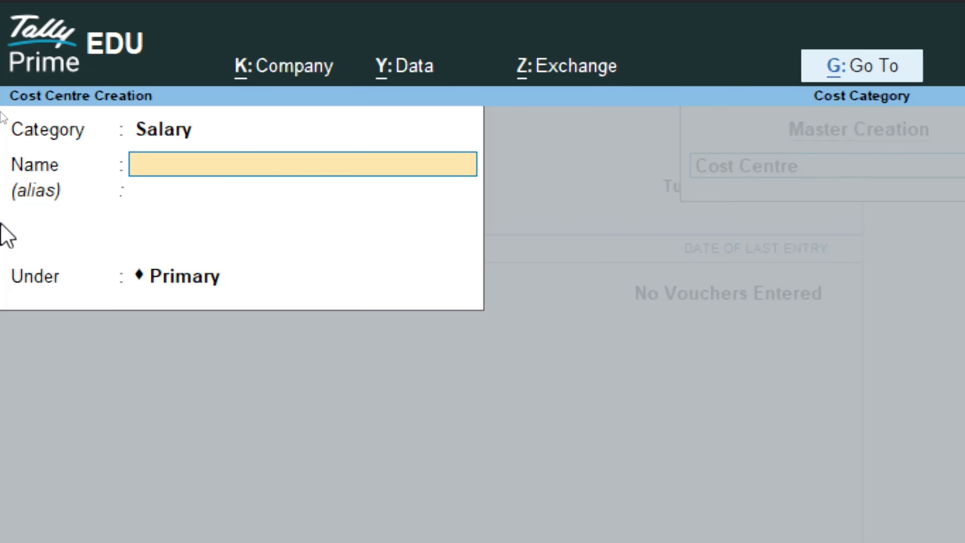
- Add a cost centre for the second person in the Salary category, placed under Primary
{"action": "type", "text": "Deepak"}
{"action": "key", "text": "Return"}
{"action": "key", "text": "Return"}
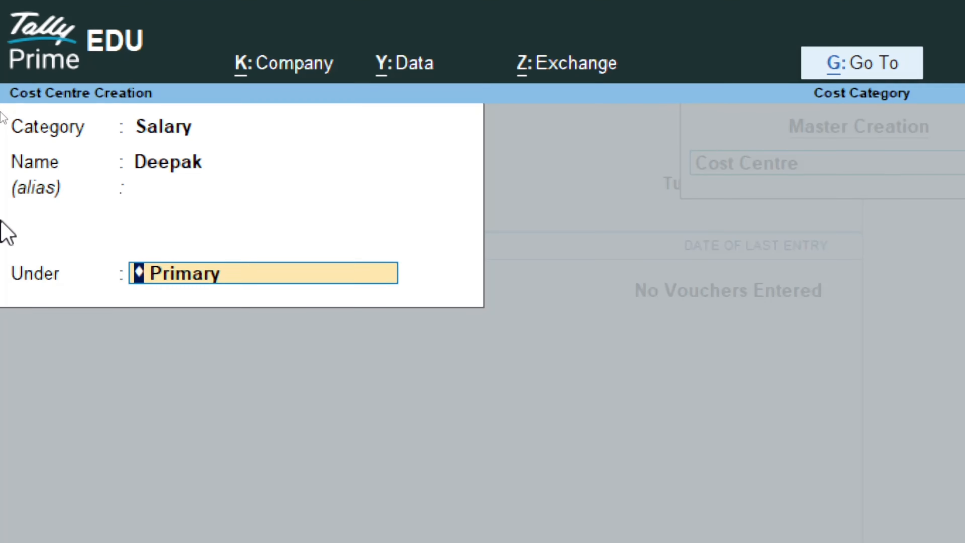
{"action": "key", "text": "Return"}
{"action": "key", "text": "Return"}
- Add a cost centre for the third person in the Salary category, placed under Primary
{"action": "type", "text": "Ra"}
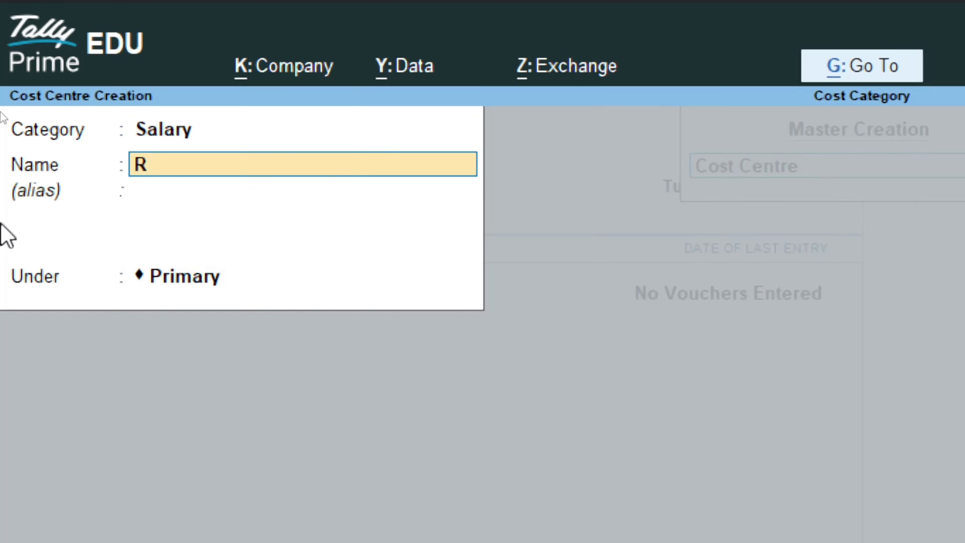
{"action": "type", "text": "hul"}
{"action": "key", "text": "Return"}
{"action": "key", "text": "Return"}
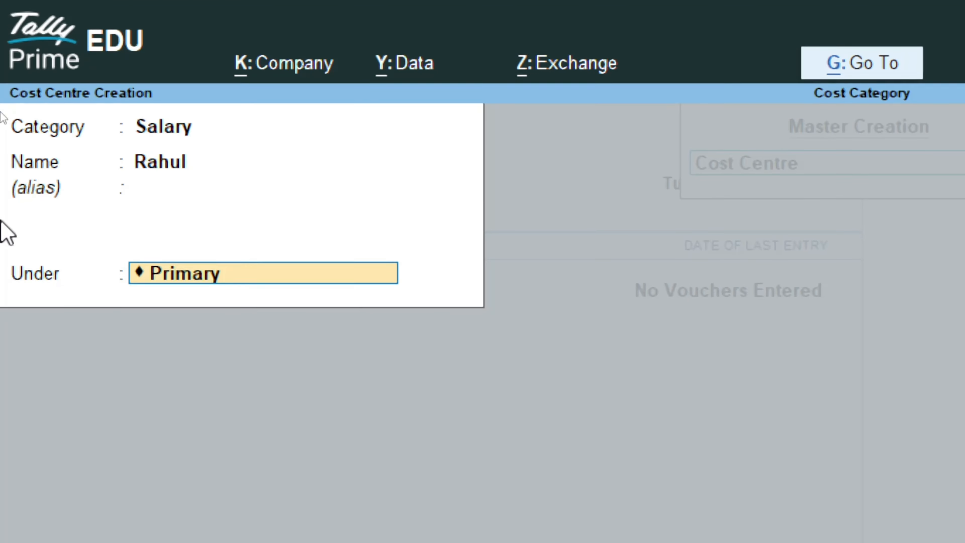
{"action": "key", "text": "Return"}
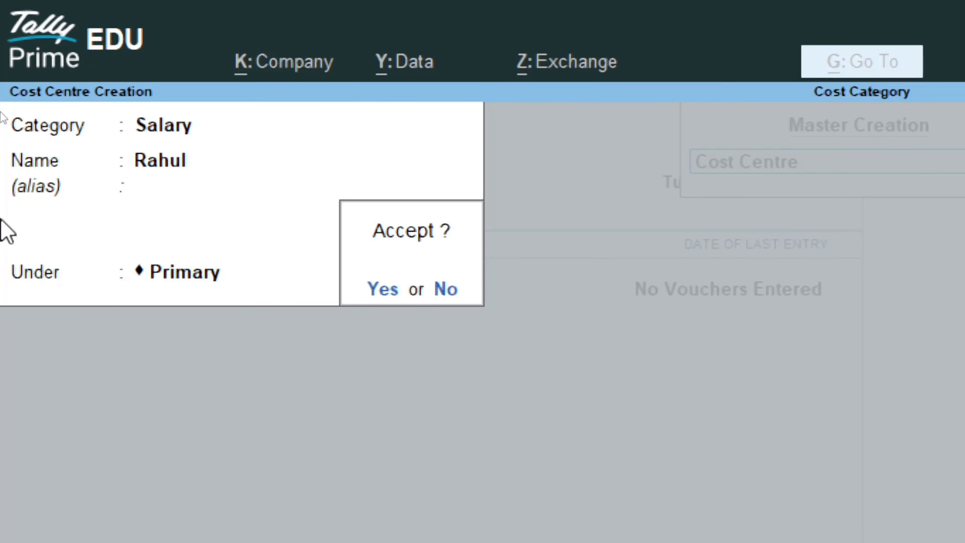
{"action": "key", "text": "Return"}
- Add a cost centre for the fourth person in the Salary category, placed under Primary
{"action": "type", "text": "A"}
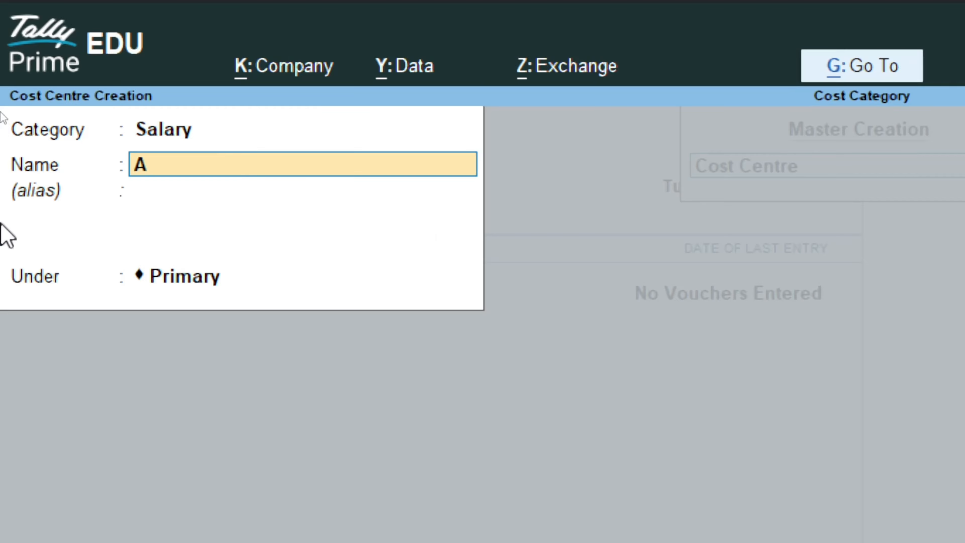
{"action": "type", "text": "bhishek"}
{"action": "key", "text": "Return"}
{"action": "key", "text": "Return"}
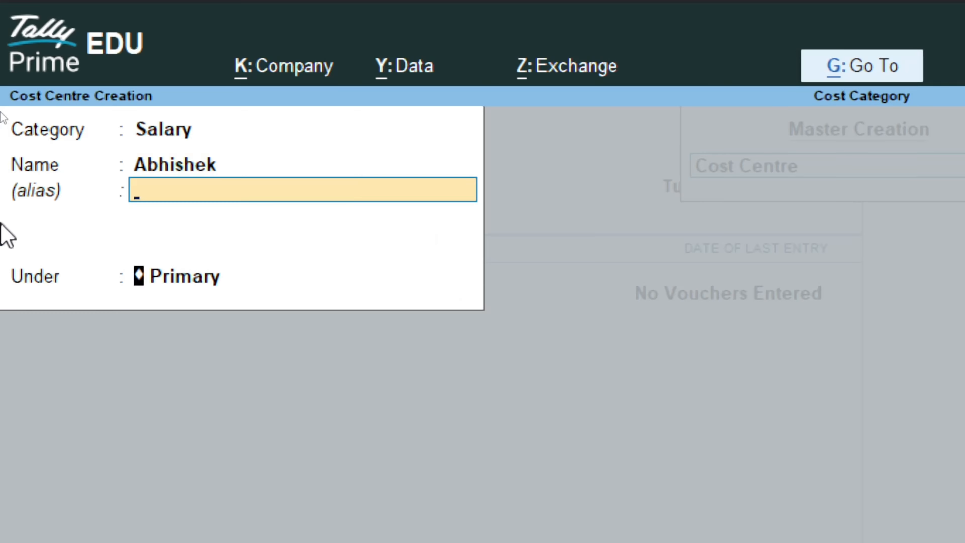
{"action": "key", "text": "Return"}
{"action": "key", "text": "Return"}
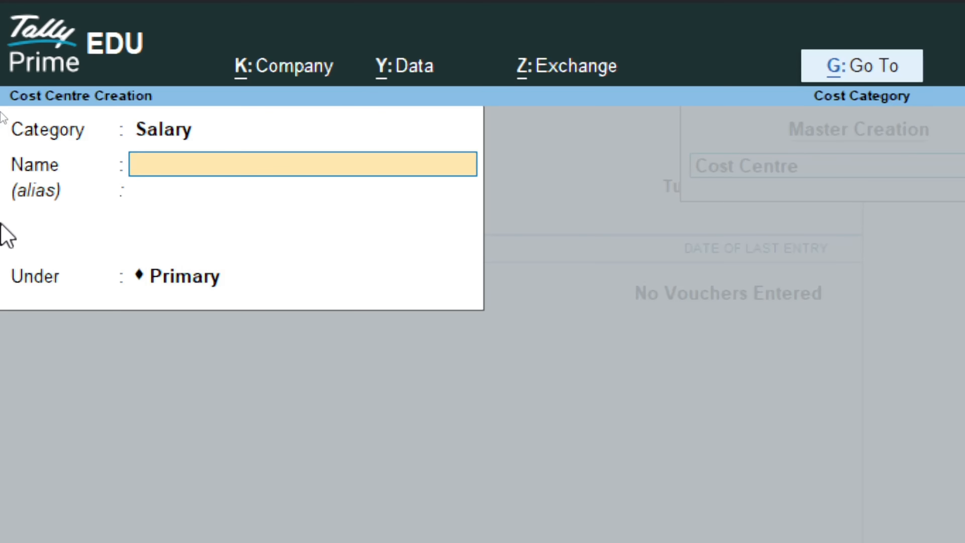
- Create a cost centre in the Rent category under Primary with the person's name, and return to the Gateway of Tally
{"action": "key", "text": "BackSpace"}
{"action": "key", "text": "Escape"}
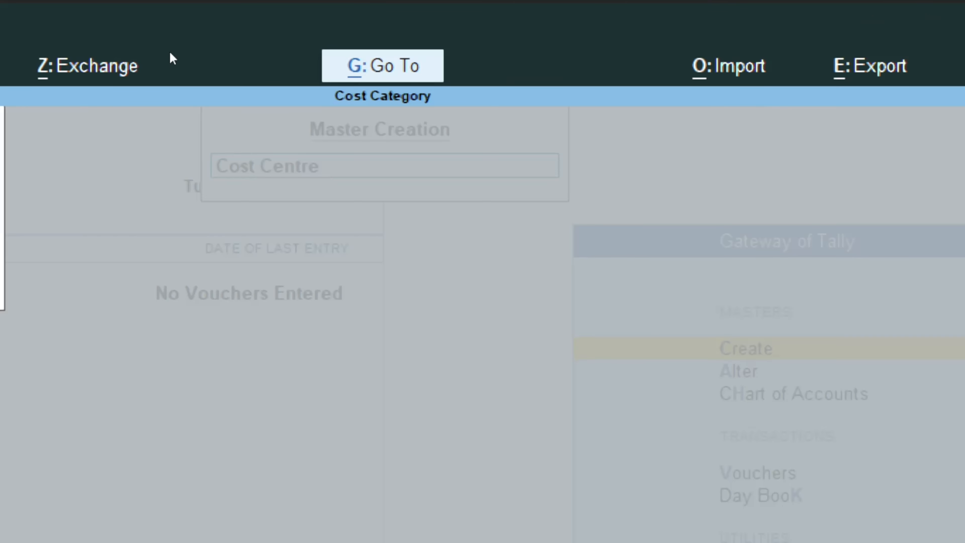
{"action": "key", "text": "Return"}
{"action": "key", "text": "BackSpace"}
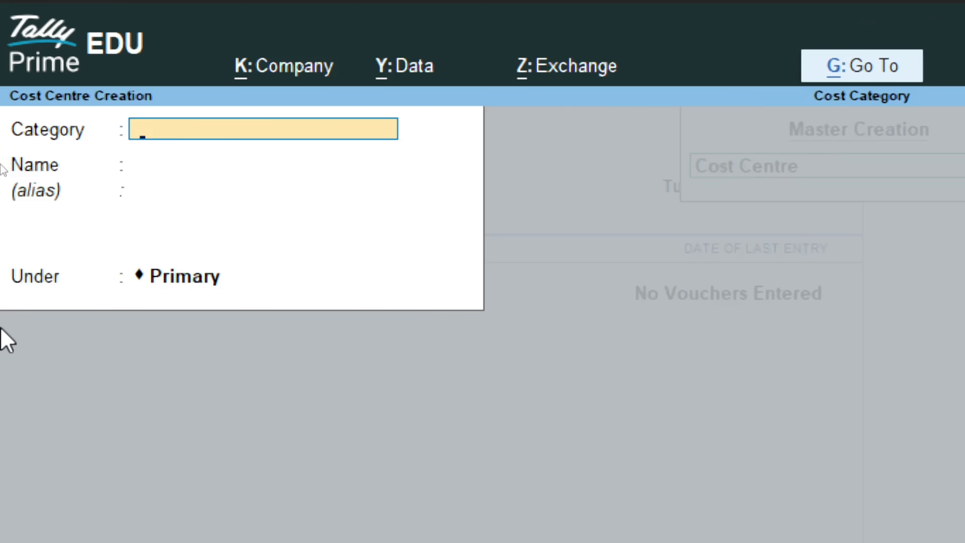
{"action": "key", "text": "Down"}
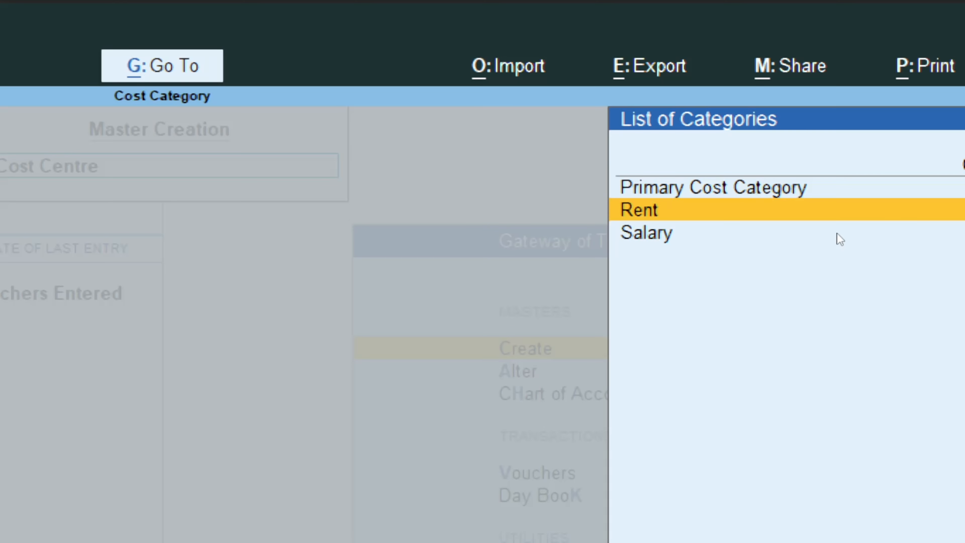
{"action": "key", "text": "Return"}
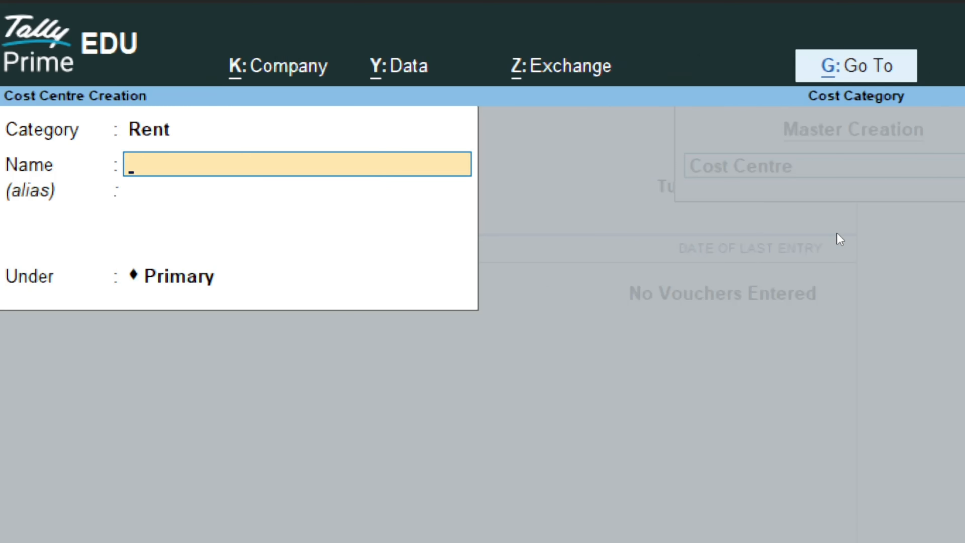
{"action": "type", "text": "Adarsh"}
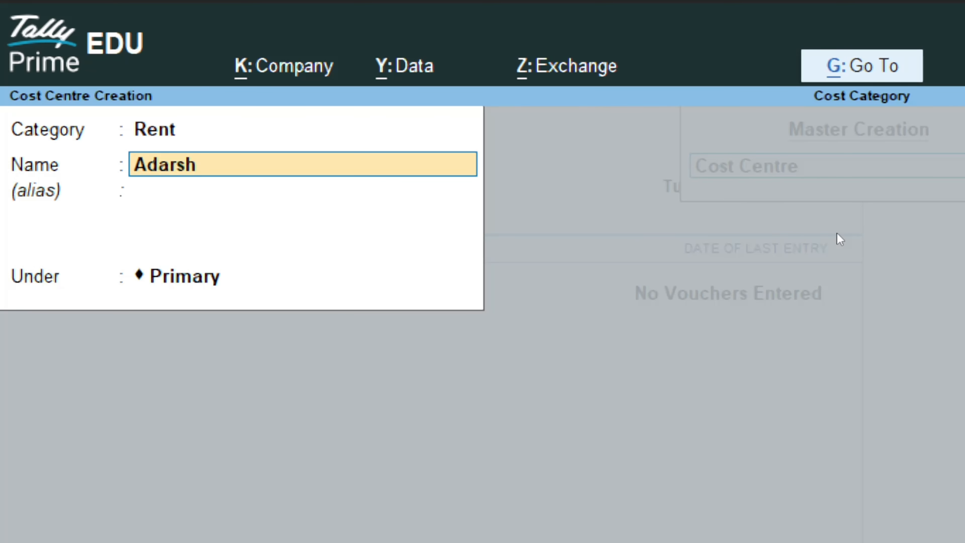
{"action": "key", "text": "Return"}
{"action": "key", "text": "Return"}
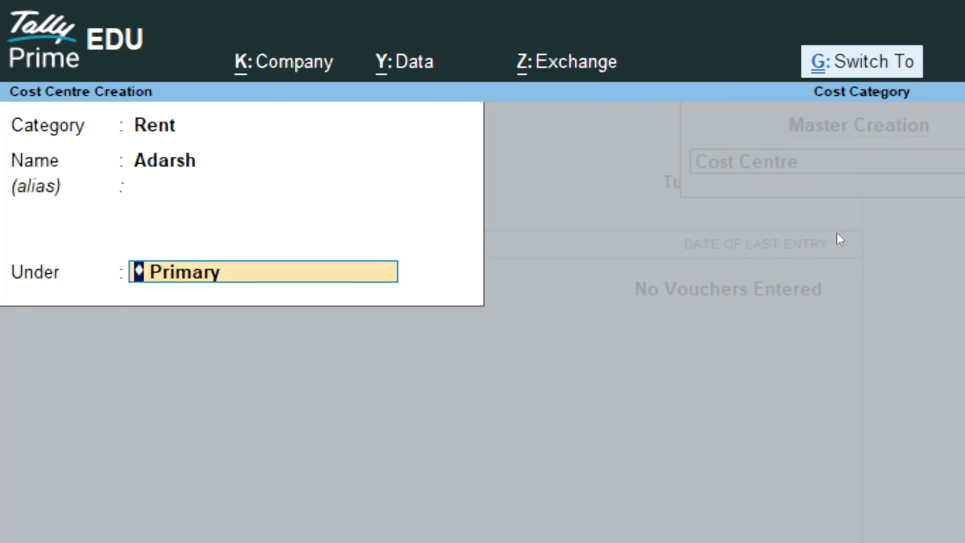
{"action": "key", "text": "Return"}
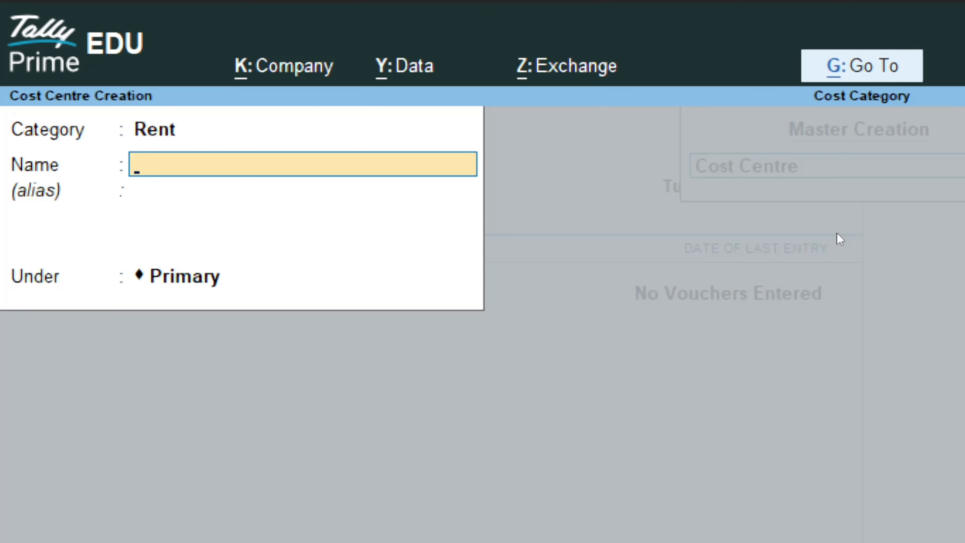
{"action": "key", "text": "Escape"}
{"action": "key", "text": "y"}
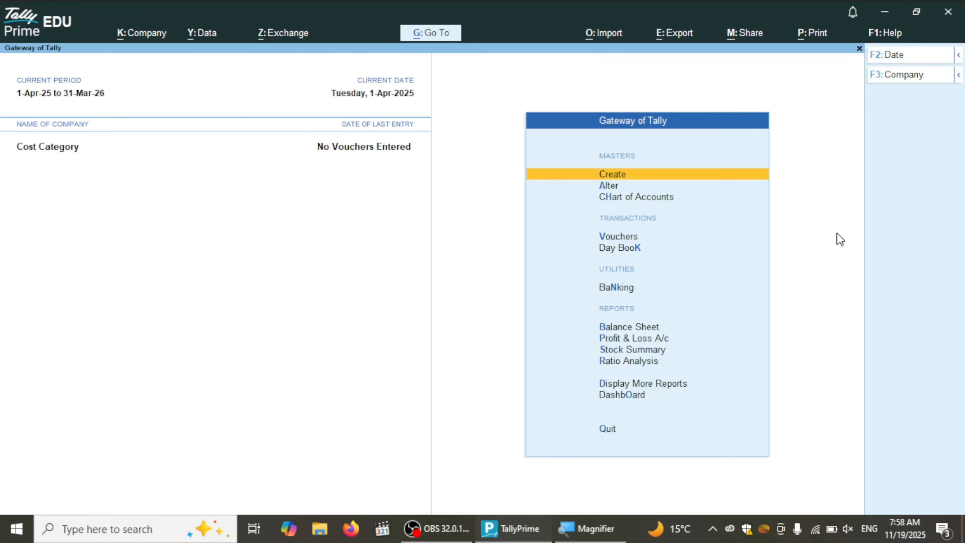
- Open a new Payment voucher and switch it to Double Entry mode
{"action": "key", "text": "Down"}
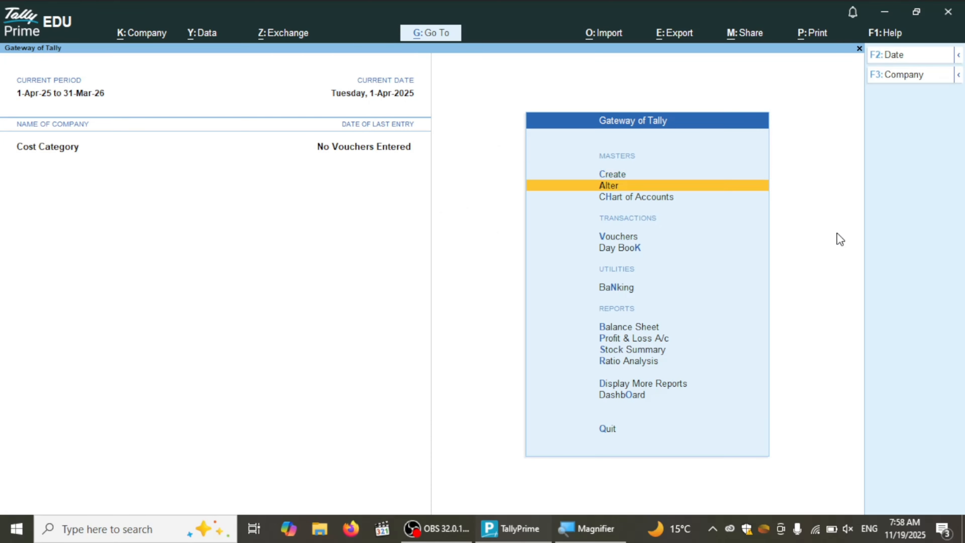
{"action": "key", "text": "Up"}
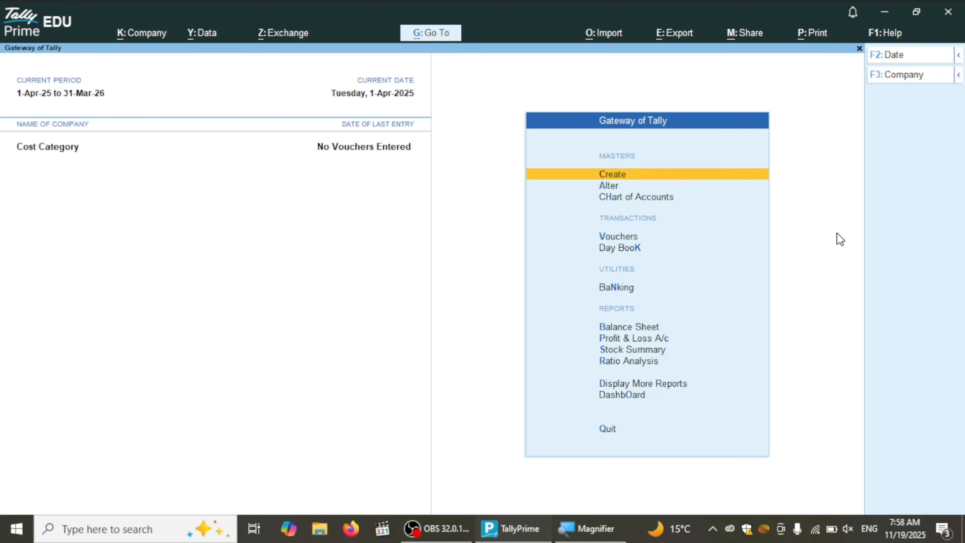
{"action": "key", "text": "Down"}
{"action": "key", "text": "Down"}
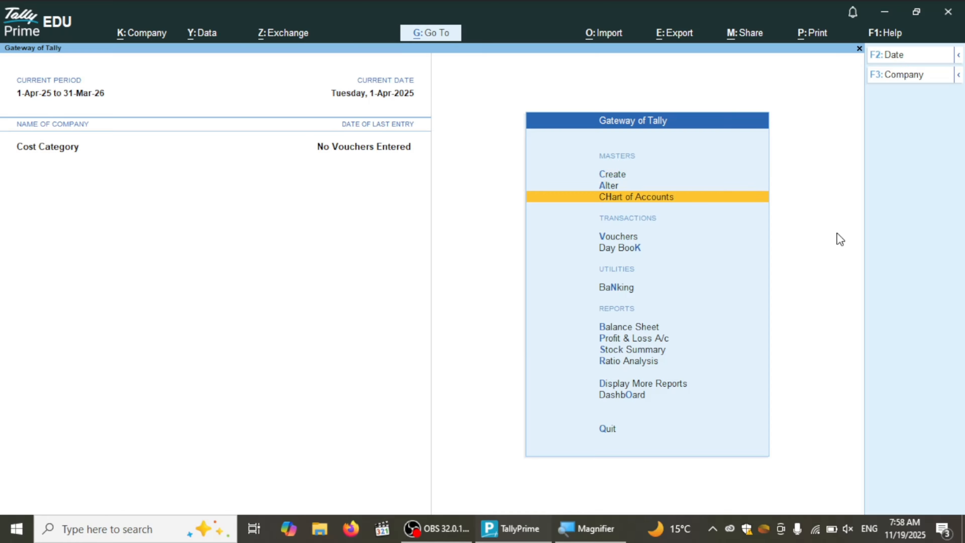
{"action": "key", "text": "Down"}
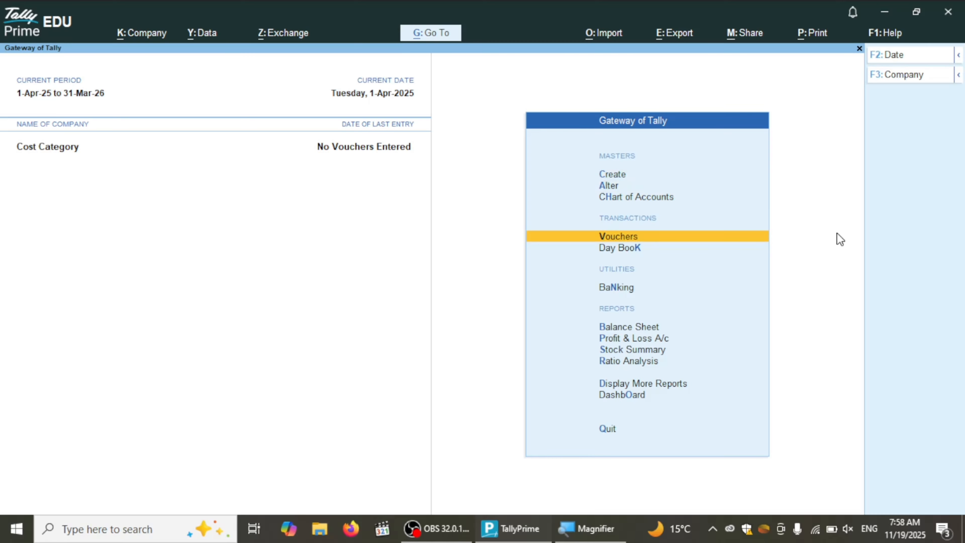
{"action": "key", "text": "Return"}
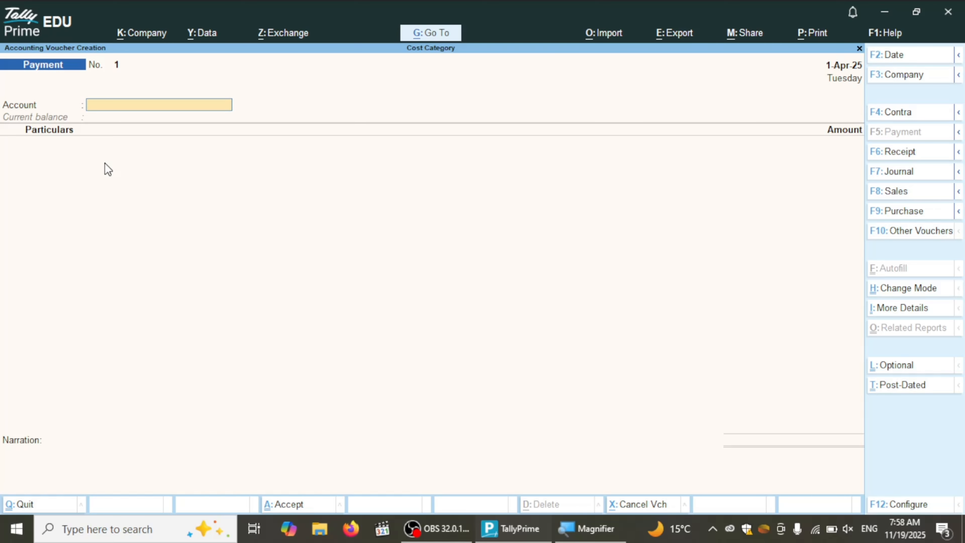
{"action": "key", "text": "ctrl+h"}
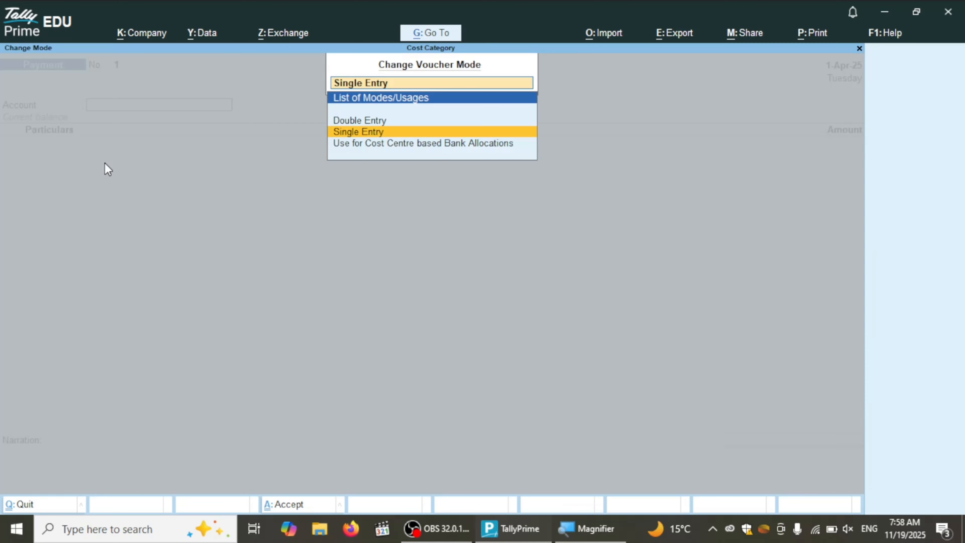
{"action": "key", "text": "Up"}
{"action": "key", "text": "Return"}
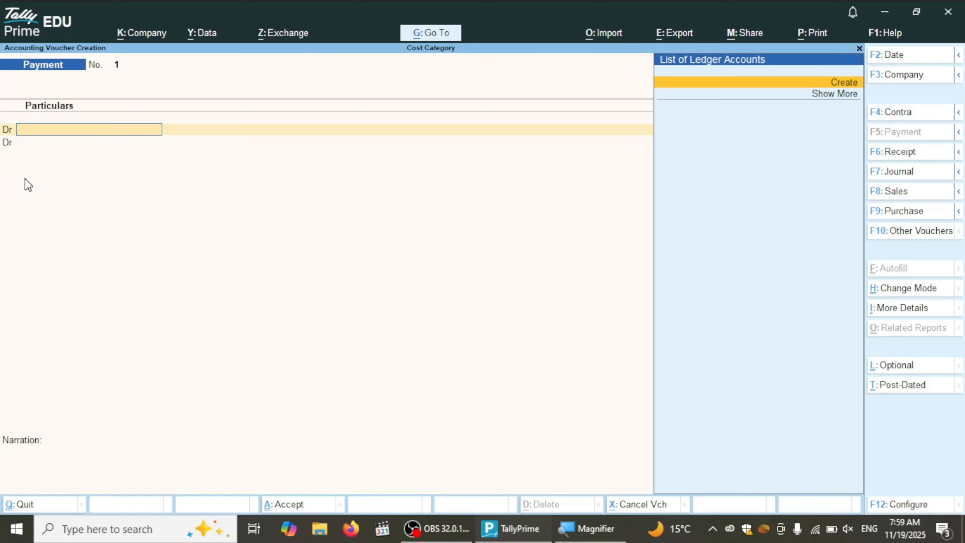
- Create a Salary ledger under Indirect Expenses for the voucher's first debit line, with bank details set to No
{"action": "key", "text": "Return"}
{"action": "type", "text": "Salary"}
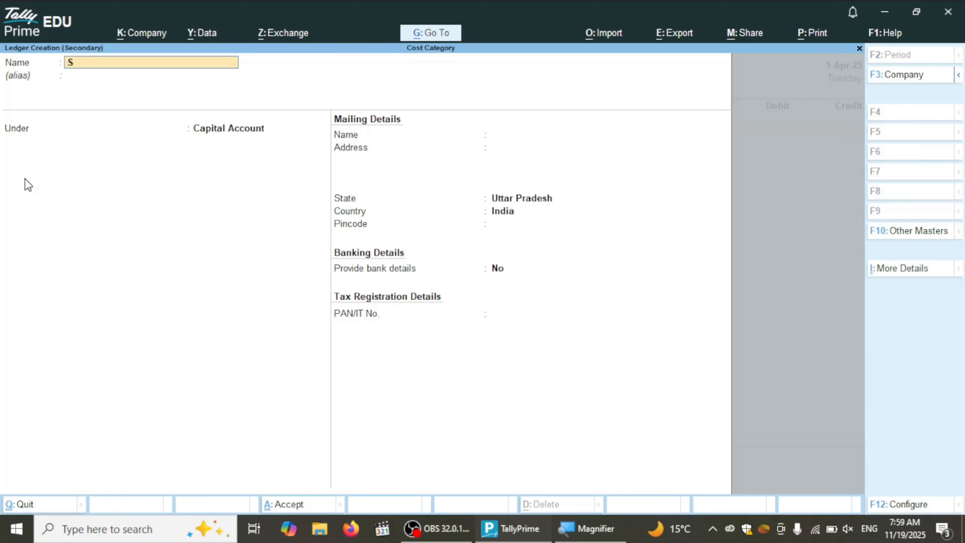
{"action": "key", "text": "Return"}
{"action": "key", "text": "Return"}
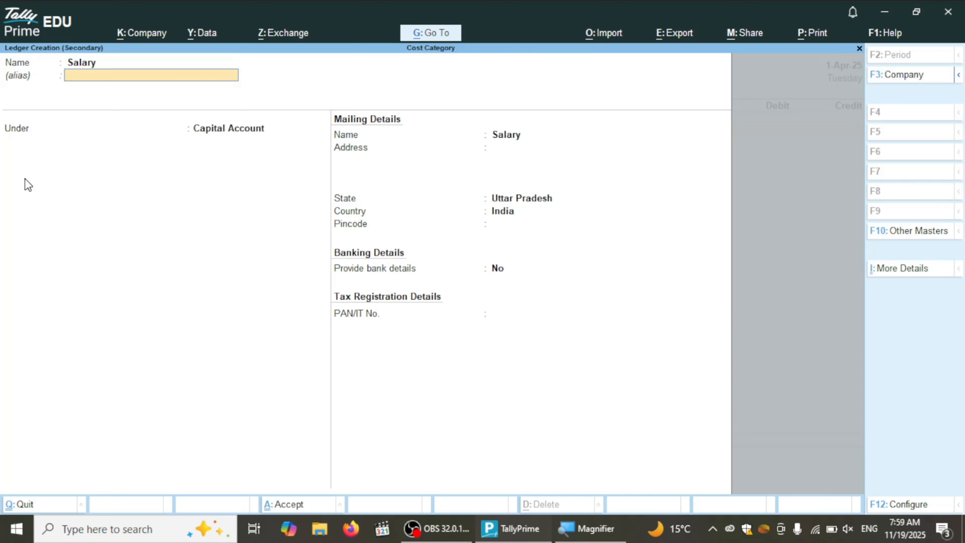
{"action": "type", "text": "Ind"}
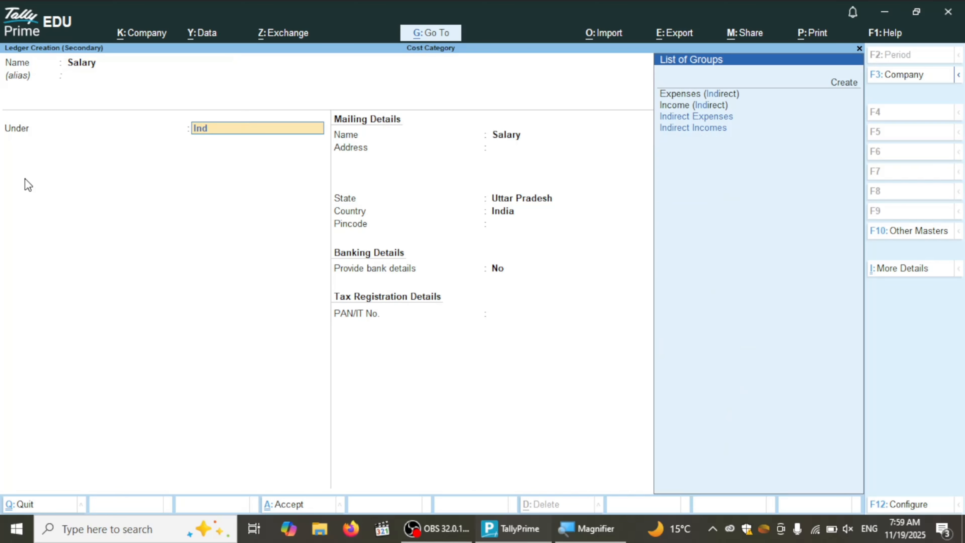
{"action": "key", "text": "Down"}
{"action": "key", "text": "Down"}
{"action": "key", "text": "Down"}
{"action": "key", "text": "Down"}
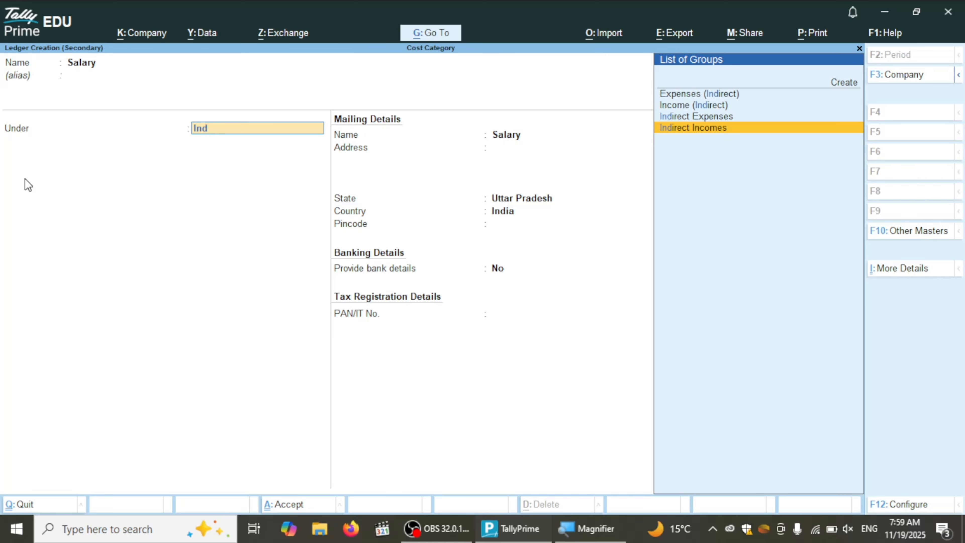
{"action": "key", "text": "Up"}
{"action": "key", "text": "Return"}
{"action": "key", "text": "Return"}
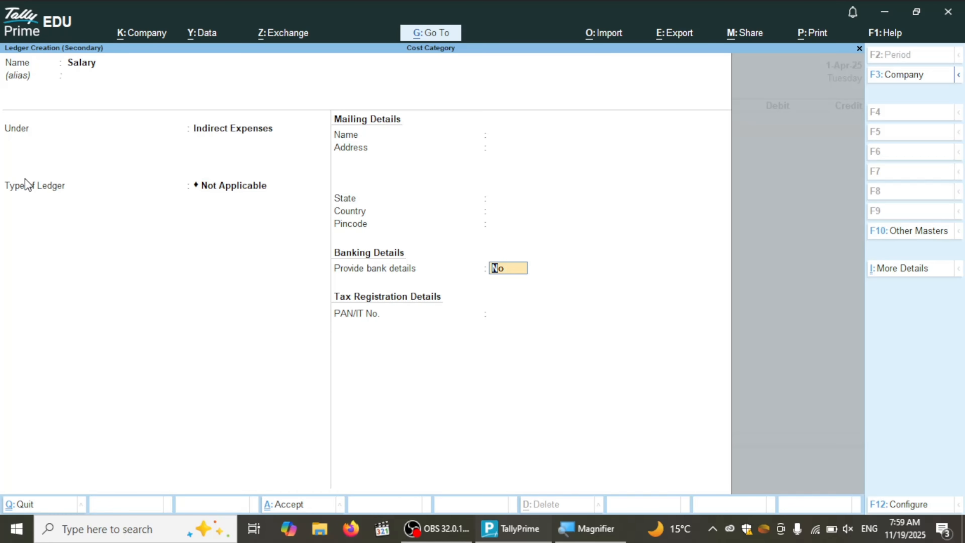
{"action": "key", "text": "Return"}
{"action": "key", "text": "Return"}
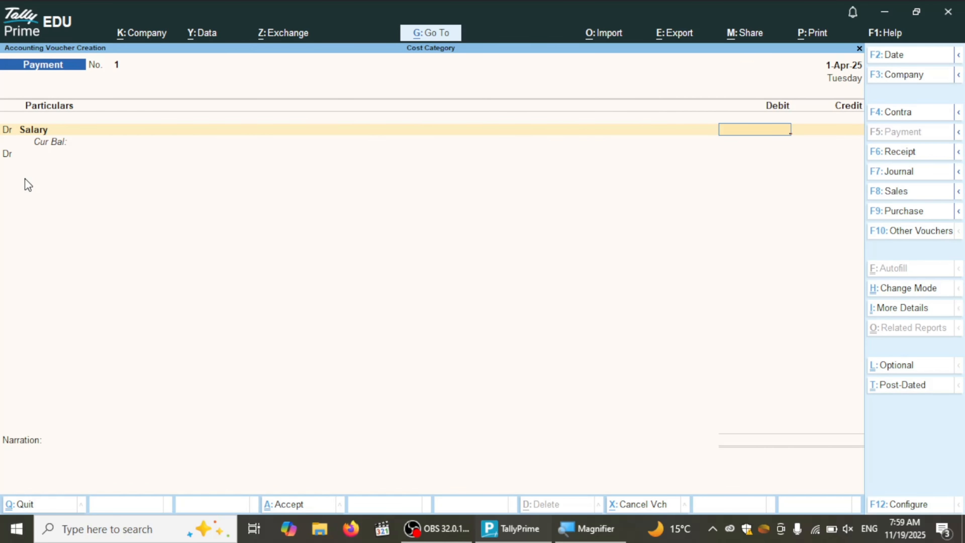
- Debit the Salary ledger with 100000 and choose Salary as the cost category for its allocation
{"action": "type", "text": "100000"}
{"action": "key", "text": "Return"}
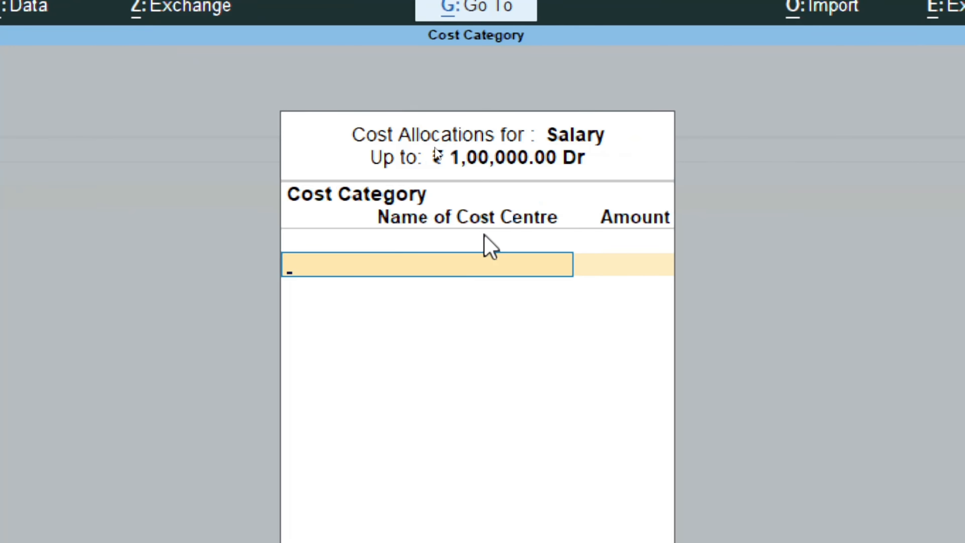
{"action": "type", "text": "S"}
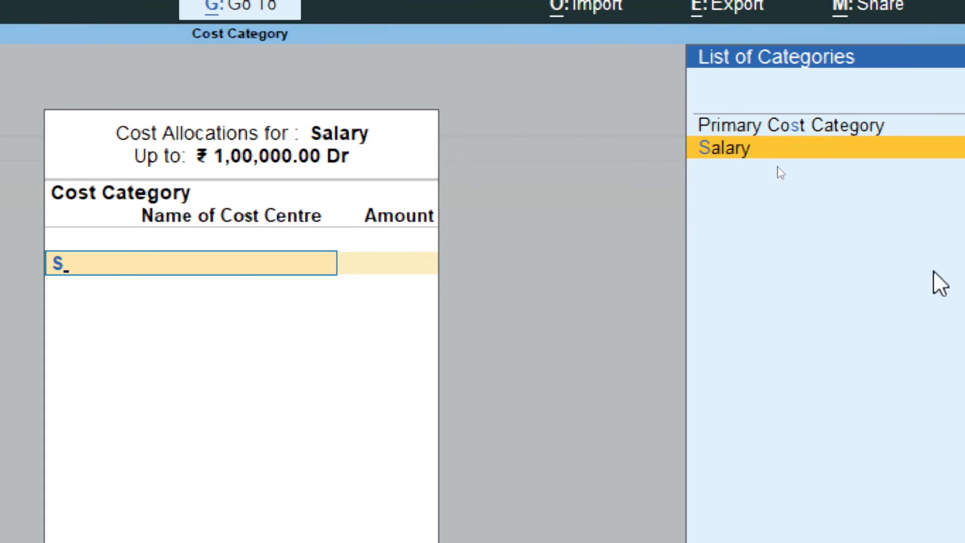
{"action": "key", "text": "Return"}
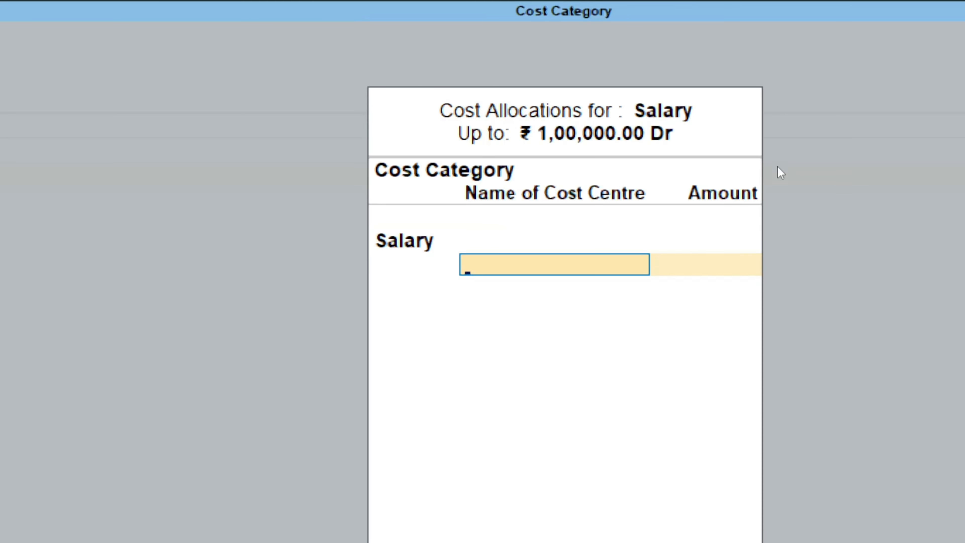
{"action": "type", "text": "Ra"}
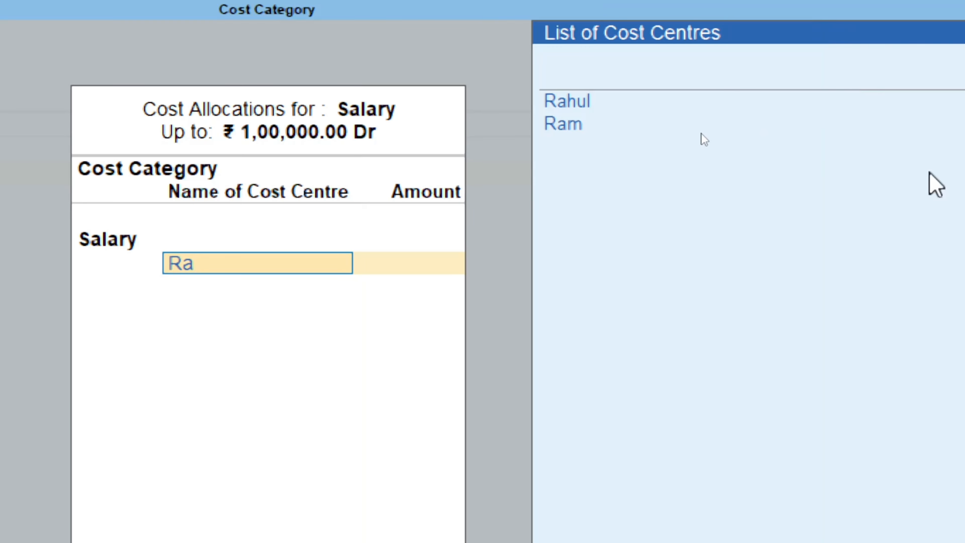
{"action": "key", "text": "BackSpace"}
{"action": "key", "text": "BackSpace"}
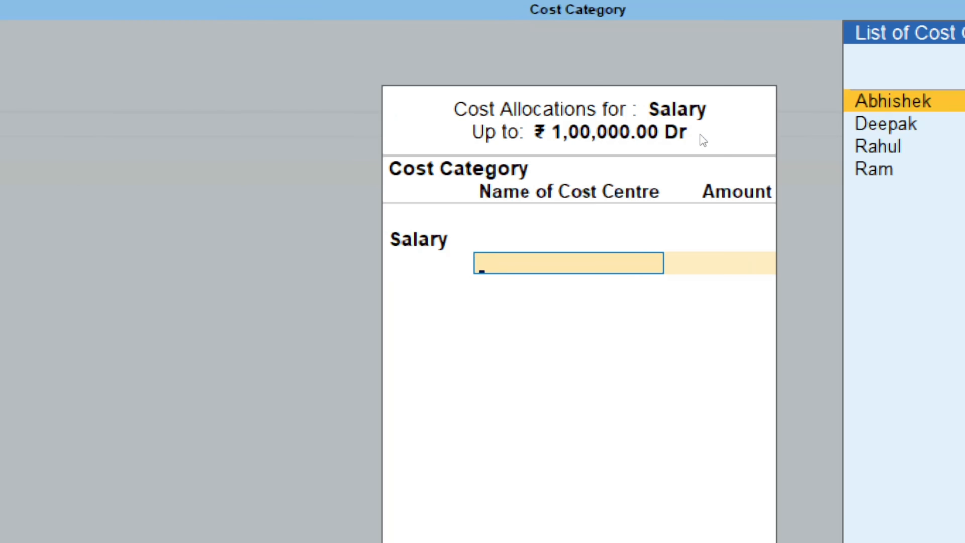
- Allocate 23,000 of the salary amount to the first cost centre listed in the Salary category
{"action": "key", "text": "Return"}
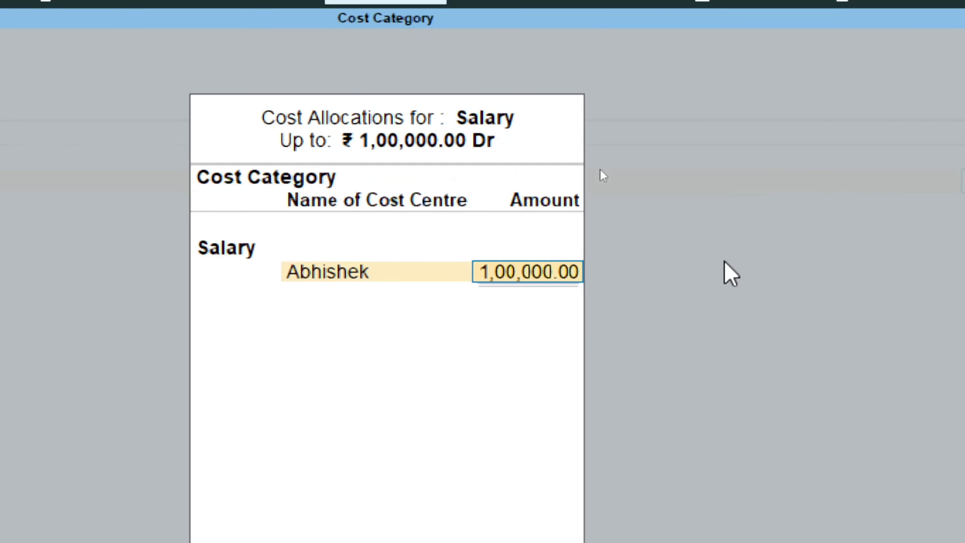
{"action": "type", "text": "2"}
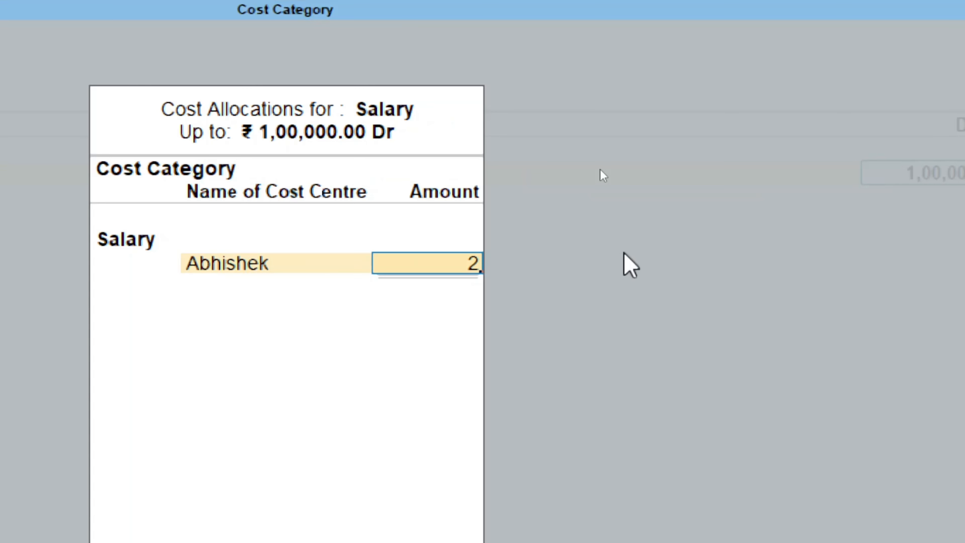
{"action": "type", "text": "3,000"}
{"action": "key", "text": "Return"}
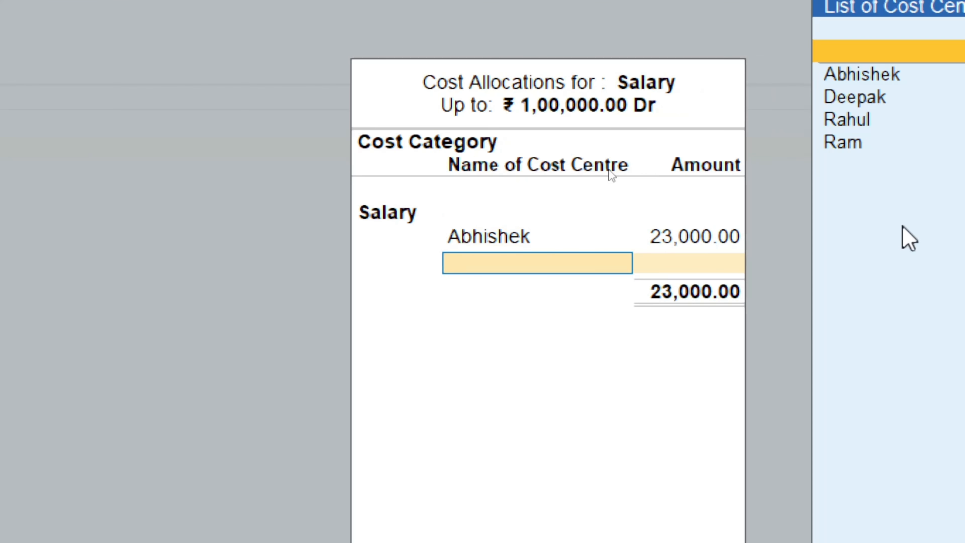
- Allocate 30,000 of the salary amount to the second cost centre listed in the Salary category
{"action": "key", "text": "Down"}
{"action": "key", "text": "Down"}
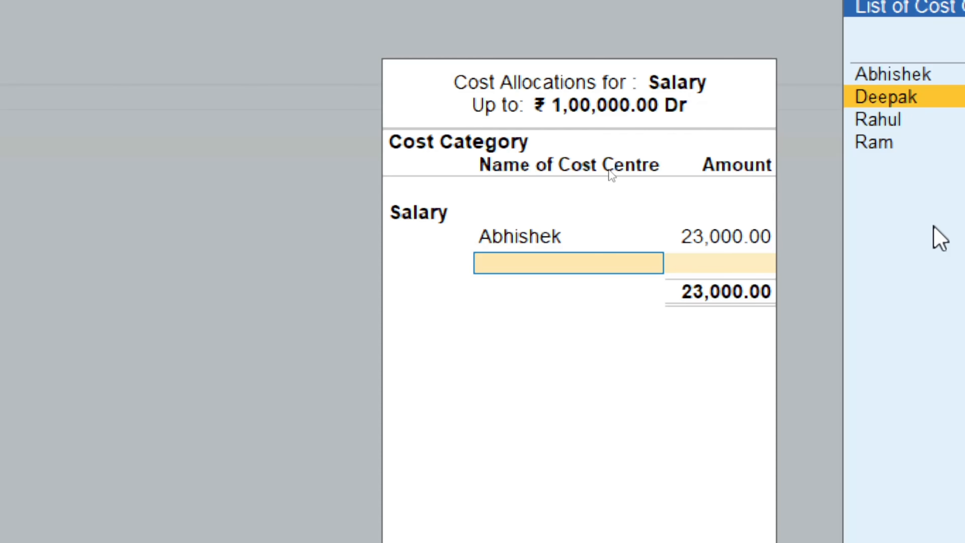
{"action": "key", "text": "Return"}
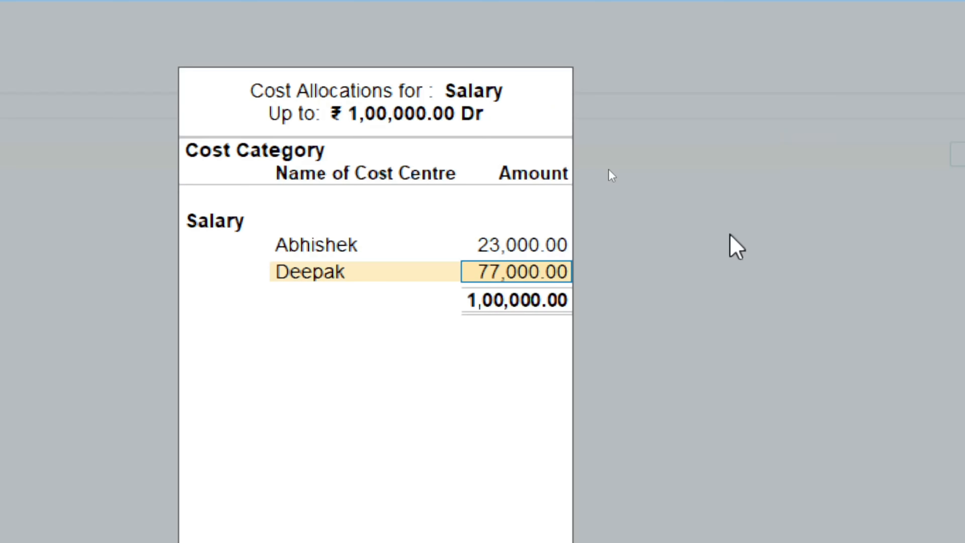
{"action": "type", "text": "30,000"}
{"action": "key", "text": "Return"}
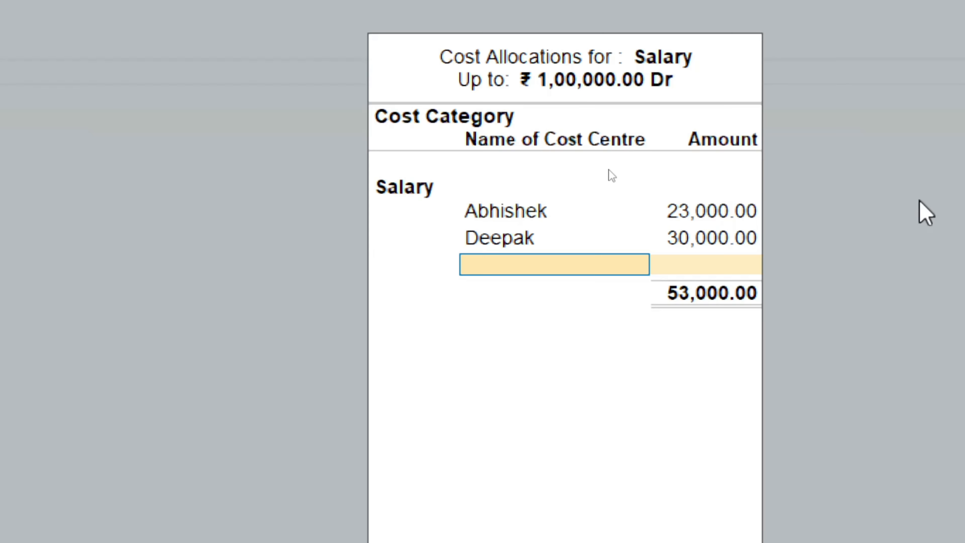
- Allocate 40,000 of the salary amount to the third cost centre listed in the Salary category
{"action": "key", "text": "Down"}
{"action": "key", "text": "Down"}
{"action": "key", "text": "Down"}
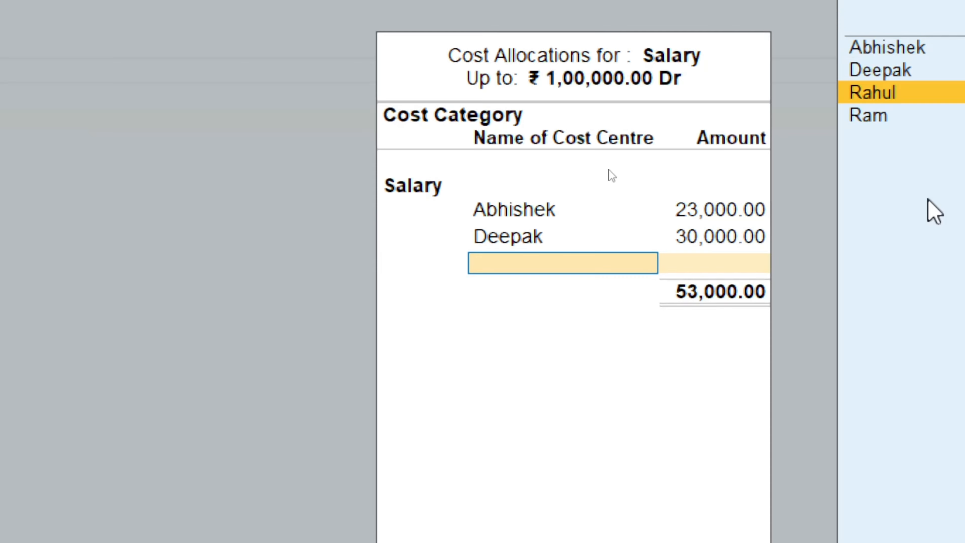
{"action": "key", "text": "Return"}
{"action": "type", "text": "40,00"}
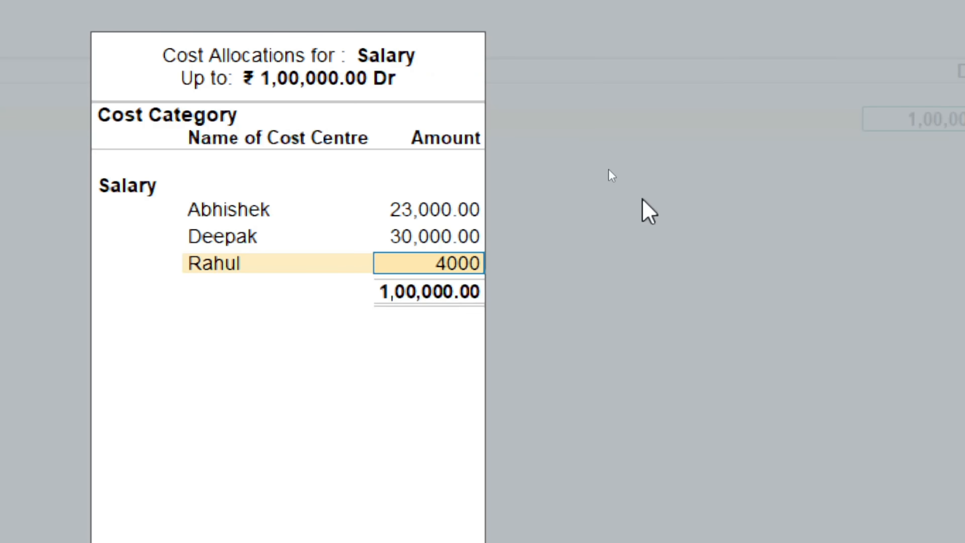
{"action": "type", "text": "0"}
{"action": "key", "text": "Return"}
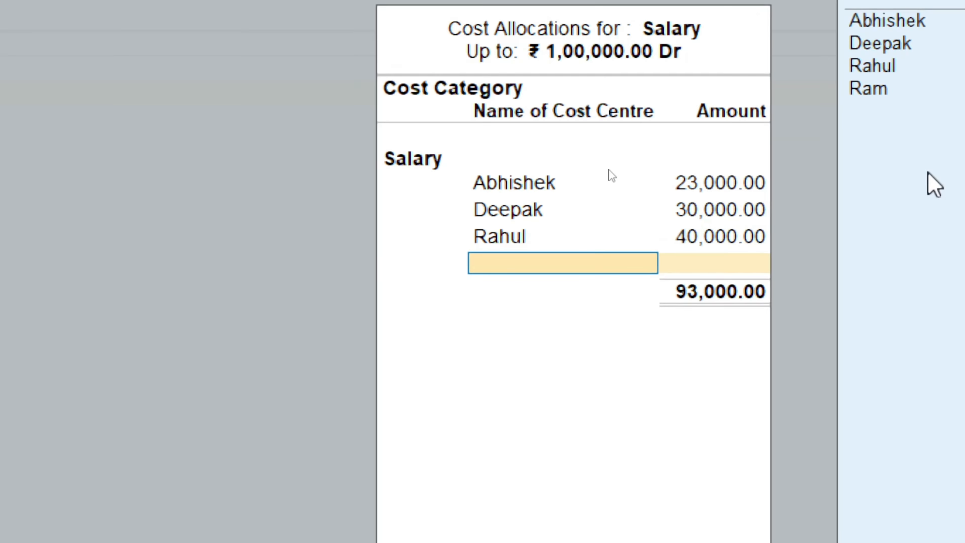
- Allocate the remaining 7,000 of the salary amount to the fourth cost centre listed and finish the cost allocation
{"action": "key", "text": "Down"}
{"action": "key", "text": "Down"}
{"action": "key", "text": "Down"}
{"action": "key", "text": "Down"}
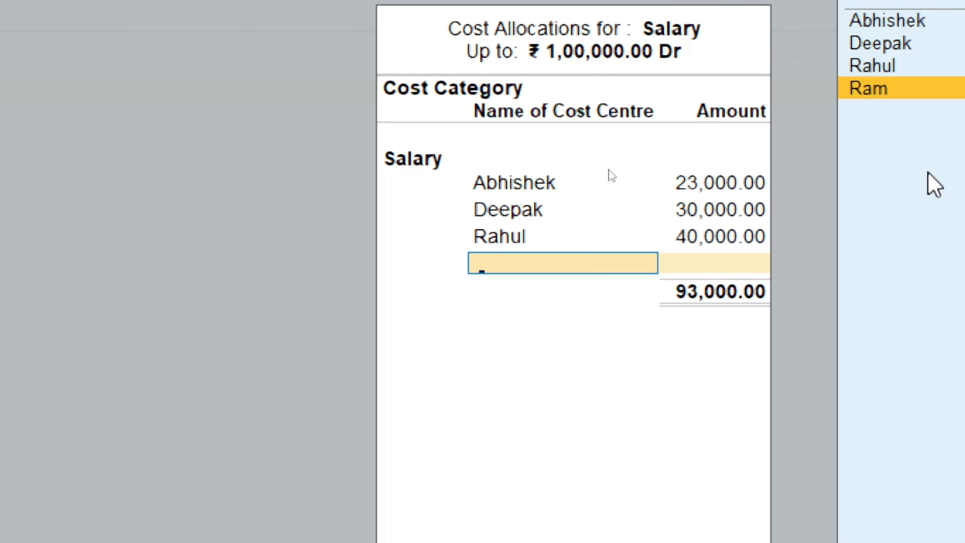
{"action": "key", "text": "Return"}
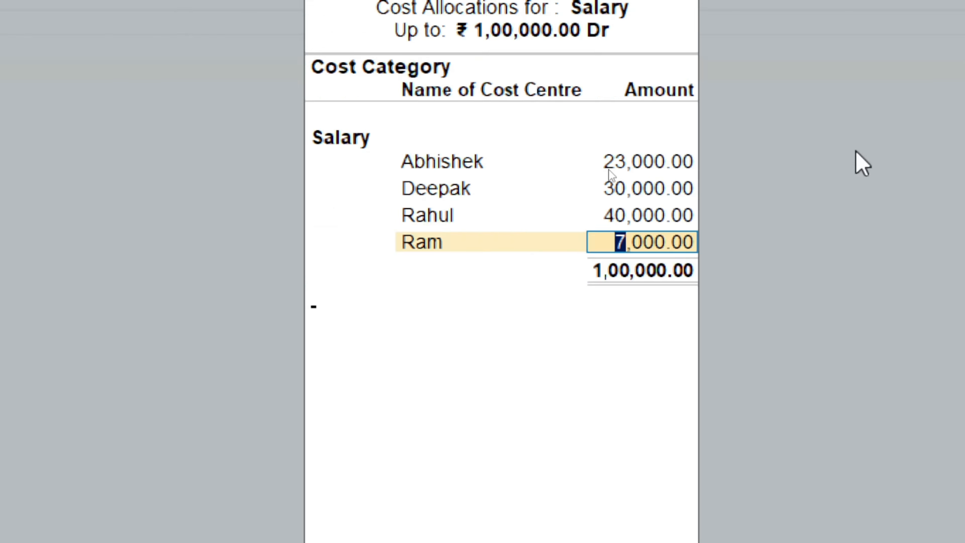
{"action": "key", "text": "Return"}
{"action": "key", "text": "Return"}
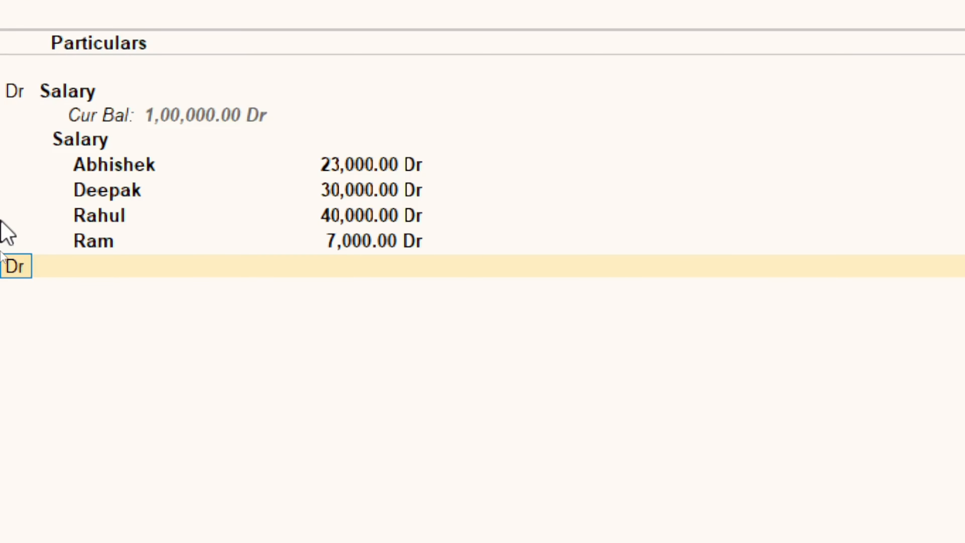
- Add a credit line to the payment voucher and create its ledger, Hdfc Bank, under Bank Accounts
{"action": "type", "text": "cr"}
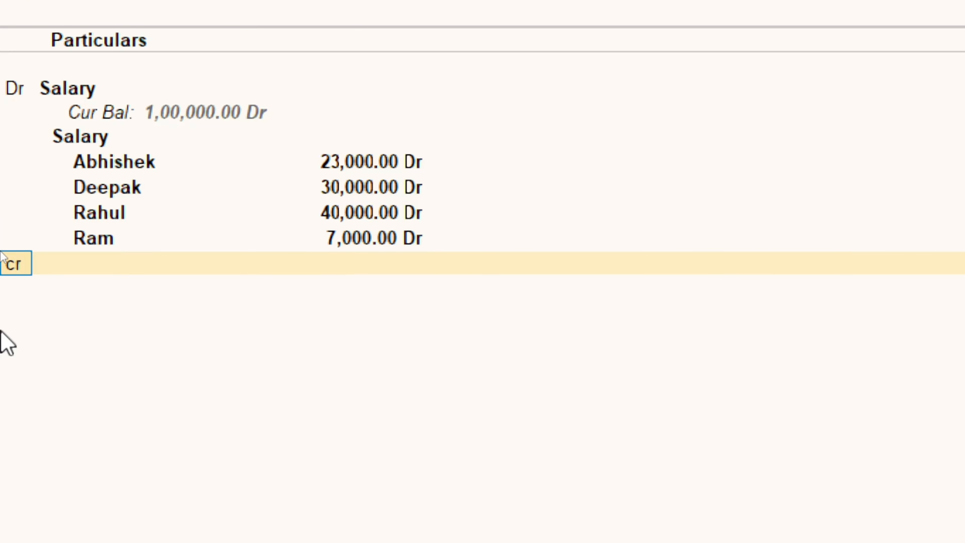
{"action": "key", "text": "Return"}
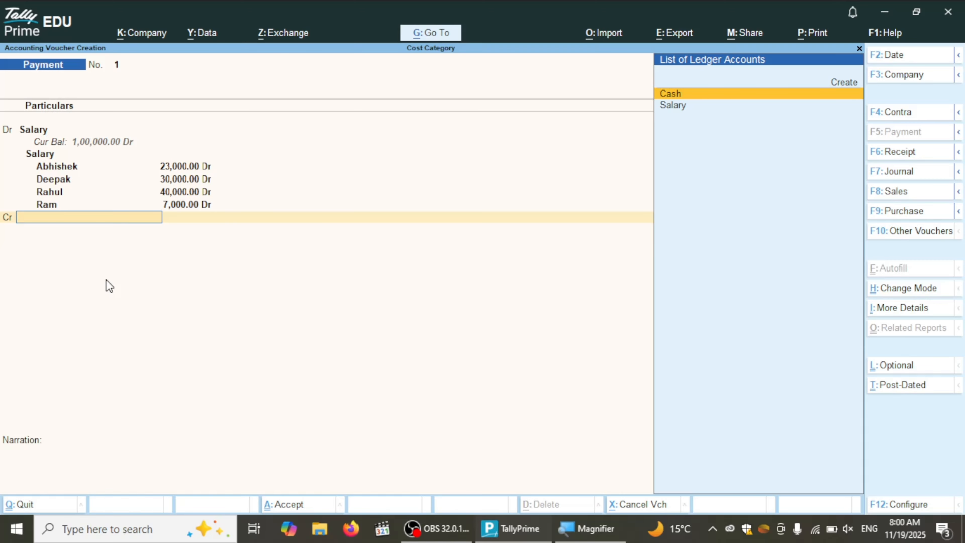
{"action": "key", "text": "Up"}
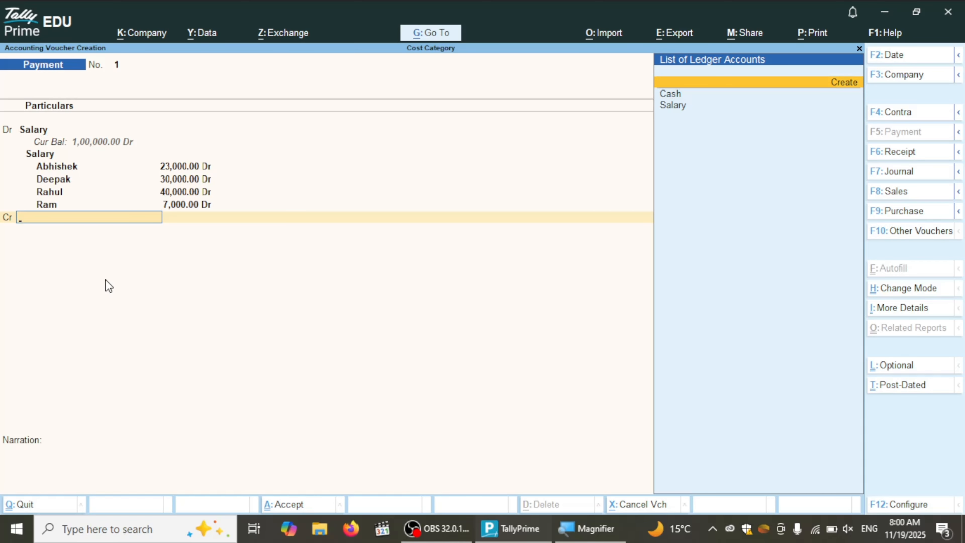
{"action": "key", "text": "Return"}
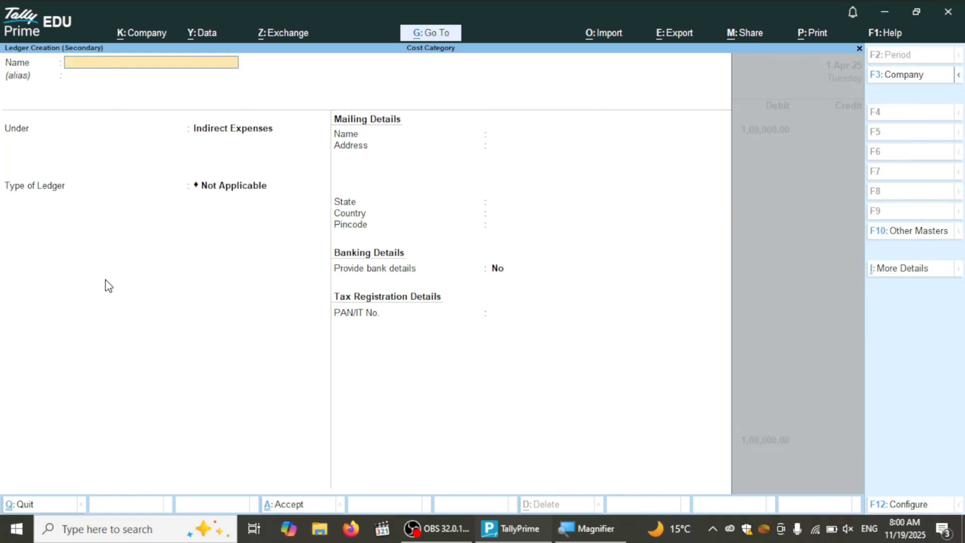
{"action": "type", "text": "Hdfc Bank"}
{"action": "key", "text": "Return"}
{"action": "key", "text": "Return"}
{"action": "type", "text": "Bank"}
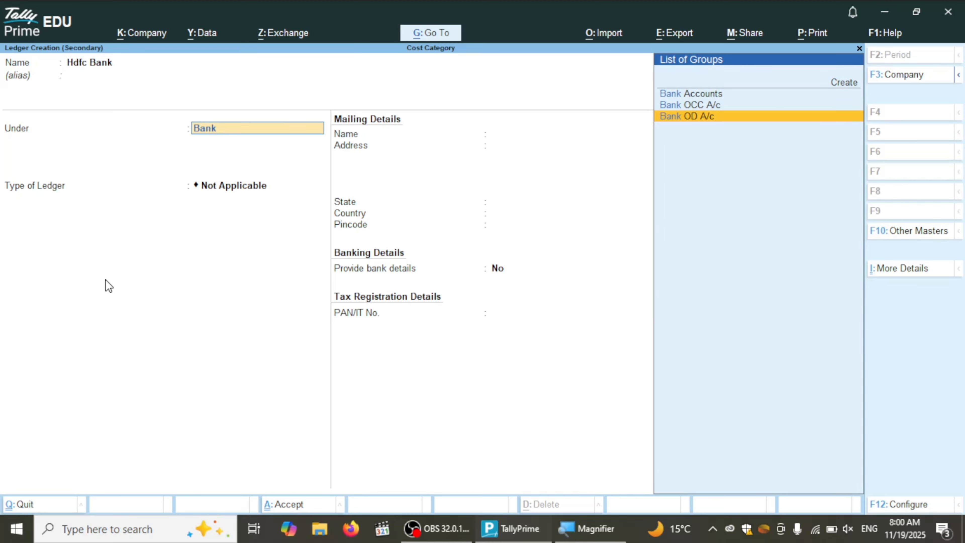
{"action": "key", "text": "Up"}
{"action": "key", "text": "Up"}
{"action": "key", "text": "Return"}
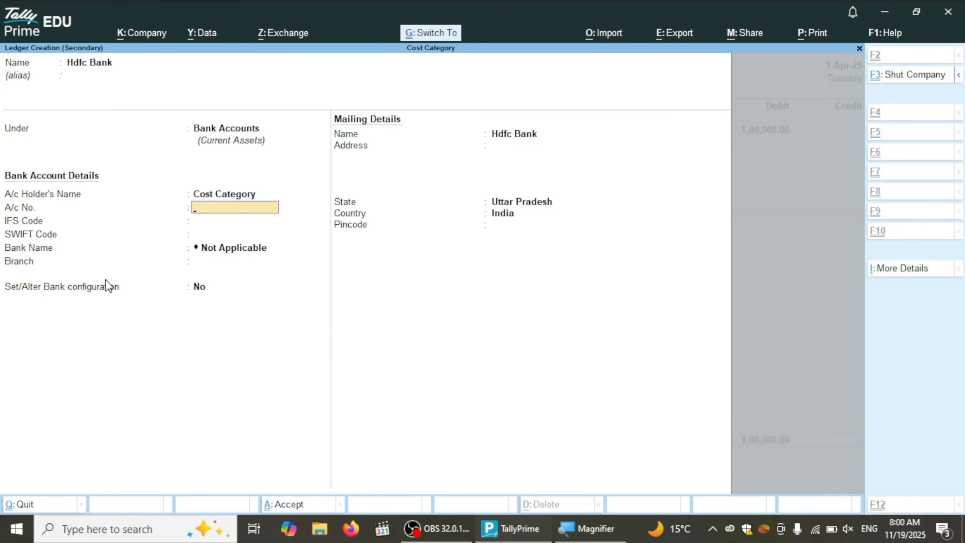
{"action": "key", "text": "ctrl+a"}
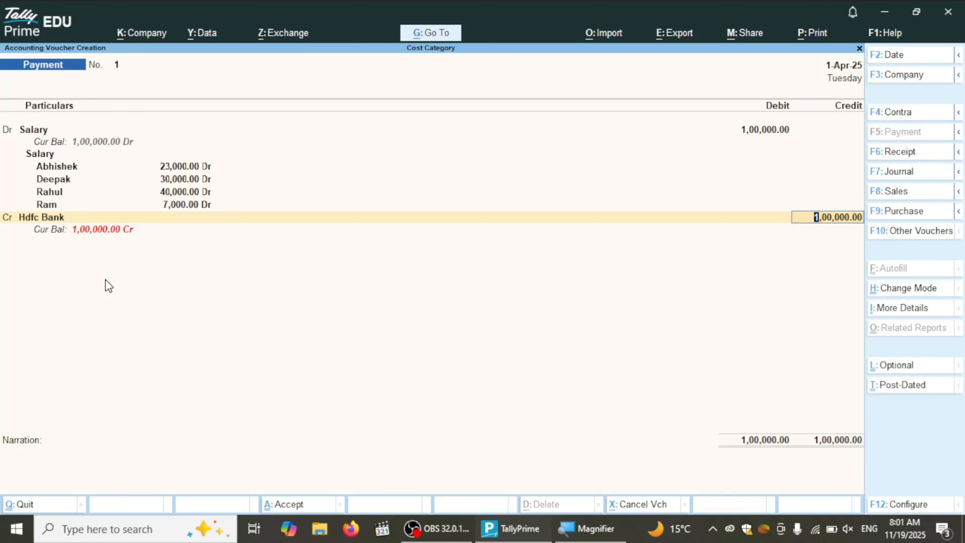
- Credit Hdfc Bank with 1,00,000 and save the payment voucher with an empty narration
{"action": "key", "text": "Return"}
{"action": "key", "text": "Return"}
{"action": "key", "text": "Return"}
{"action": "key", "text": "Return"}
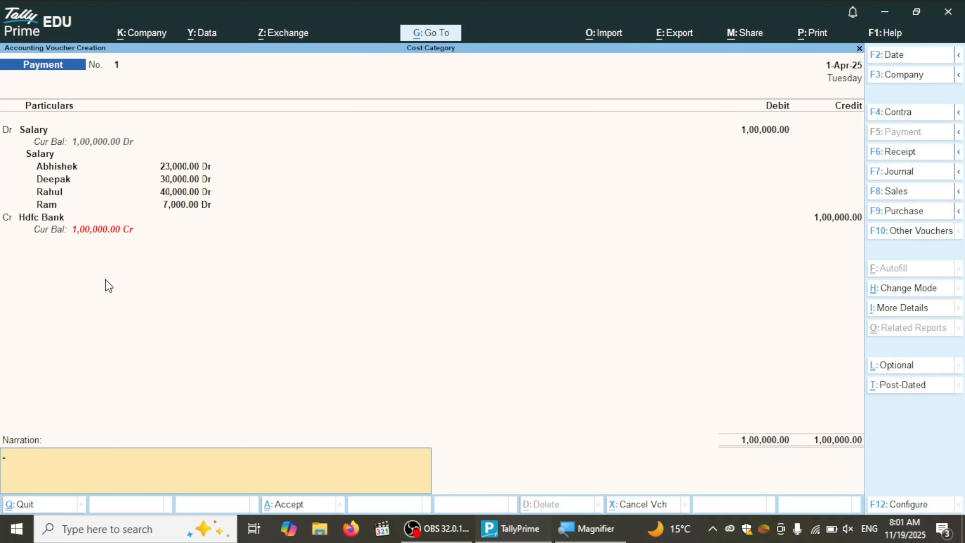
{"action": "key", "text": "Return"}
{"action": "key", "text": "Return"}
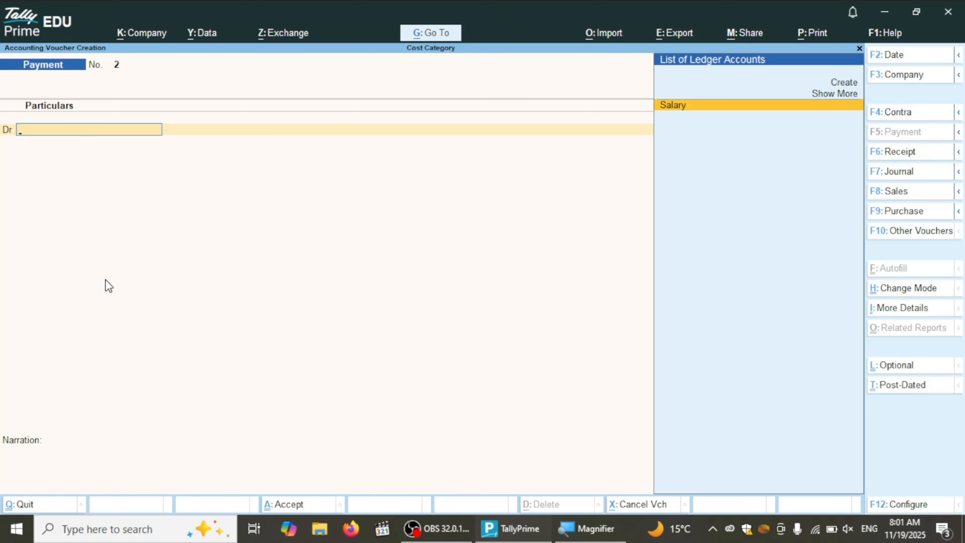
- Leave voucher creation and open the Salary payment voucher from the Day Book
{"action": "key", "text": "Escape"}
{"action": "key", "text": "Return"}
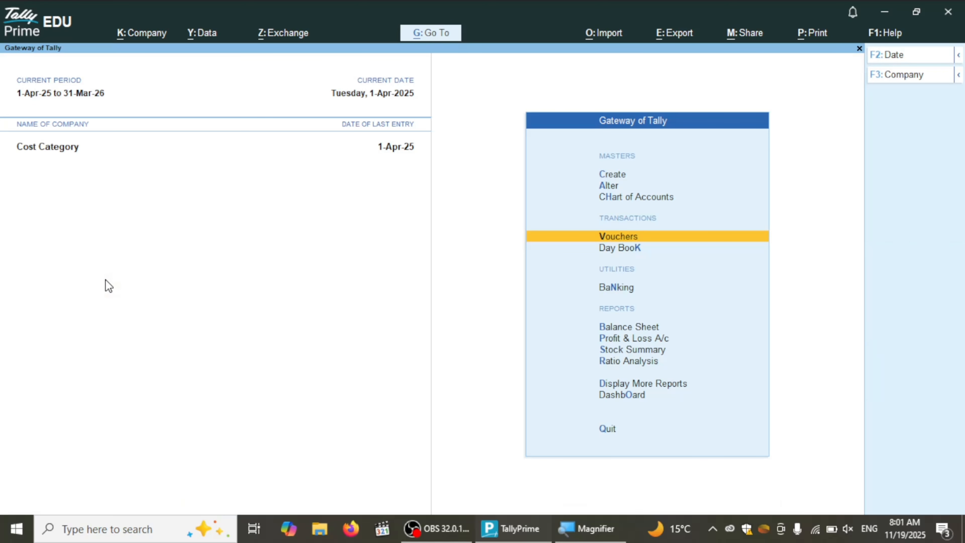
{"action": "key", "text": "Down"}
{"action": "key", "text": "Return"}
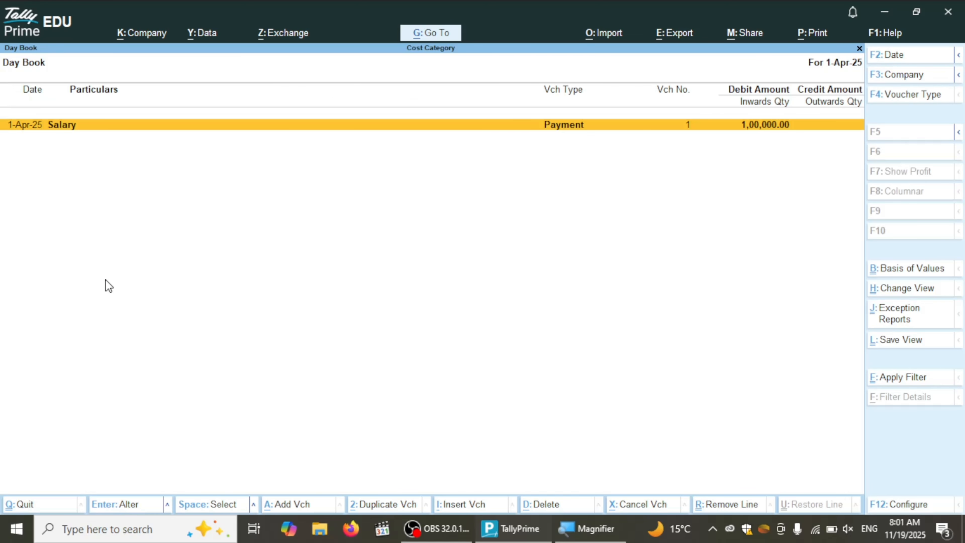
{"action": "key", "text": "Return"}
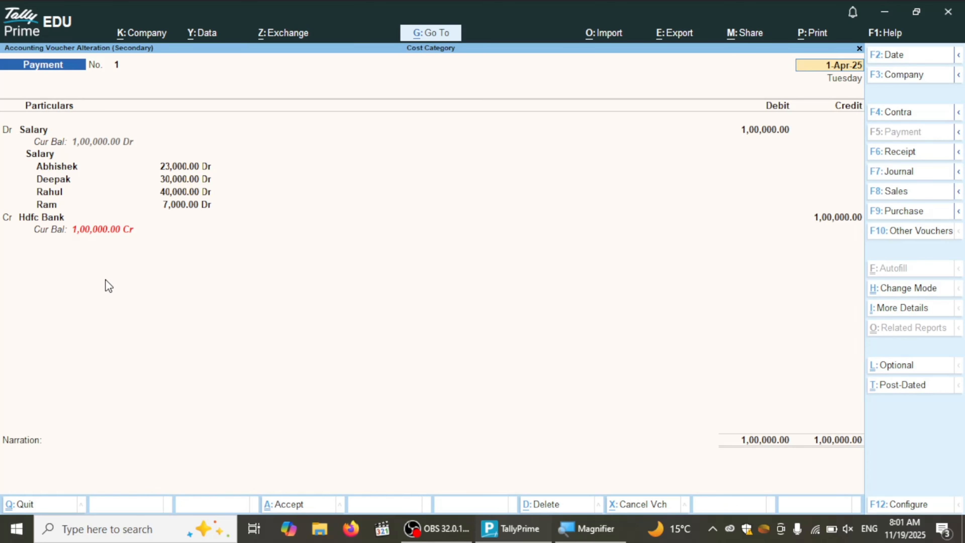
- Set the file format to JPEG (Image) in the payment voucher's export configuration
{"action": "key", "text": "alt+e"}
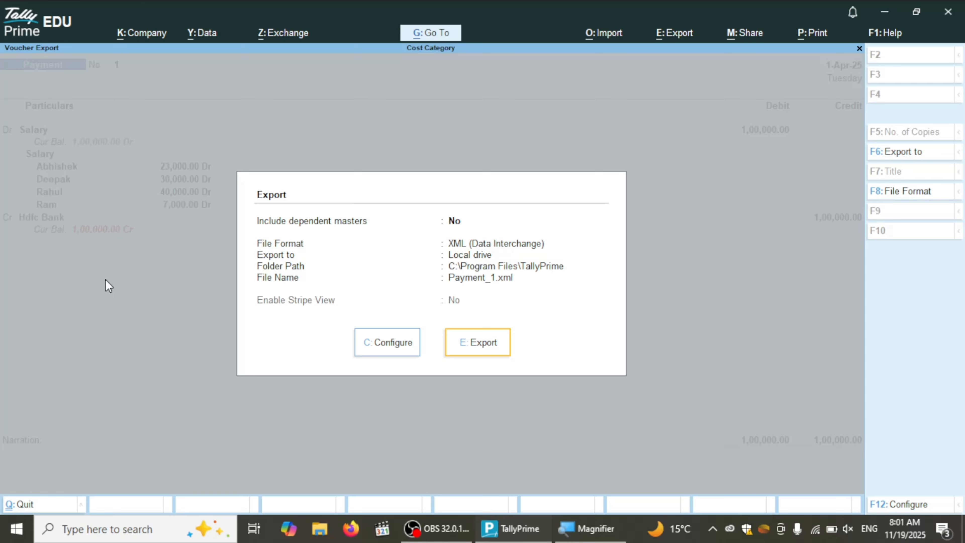
{"action": "key", "text": "Left"}
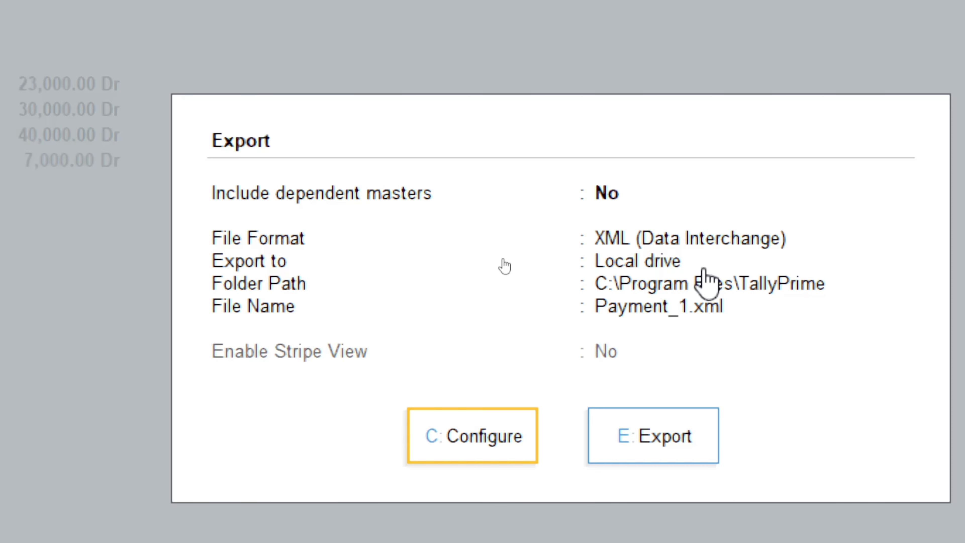
{"action": "key", "text": "Return"}
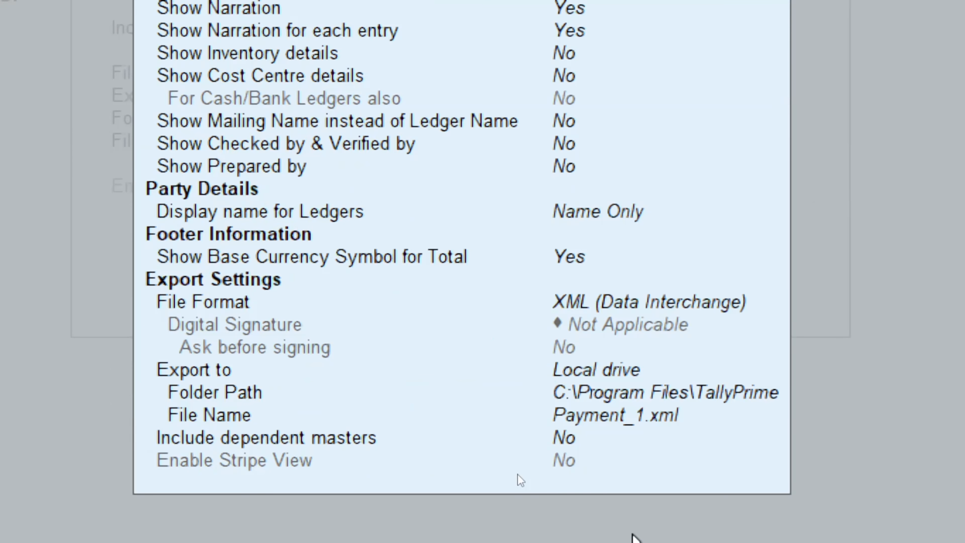
{"action": "key", "text": "Down"}
{"action": "key", "text": "Down"}
{"action": "key", "text": "Down"}
{"action": "key", "text": "Down"}
{"action": "key", "text": "Down"}
{"action": "key", "text": "Down"}
{"action": "key", "text": "Down"}
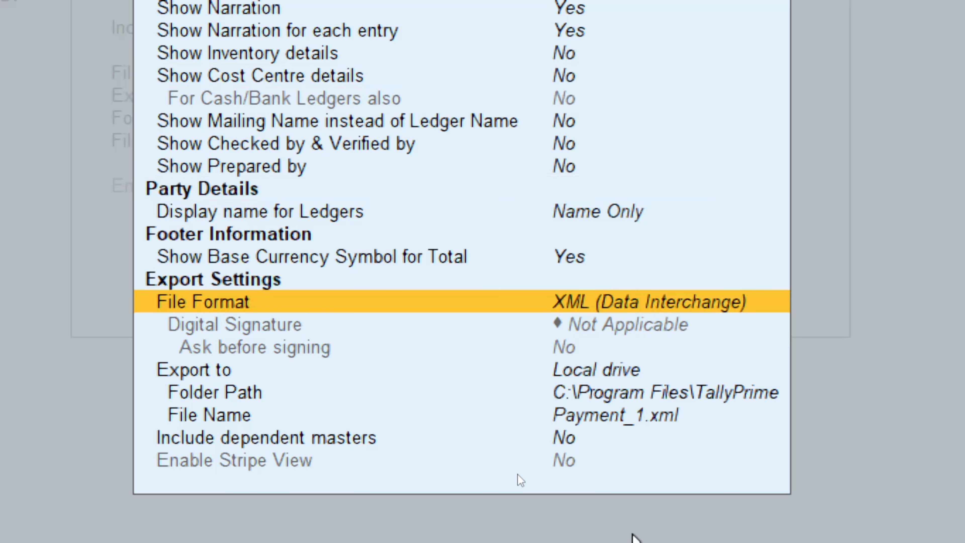
{"action": "key", "text": "Return"}
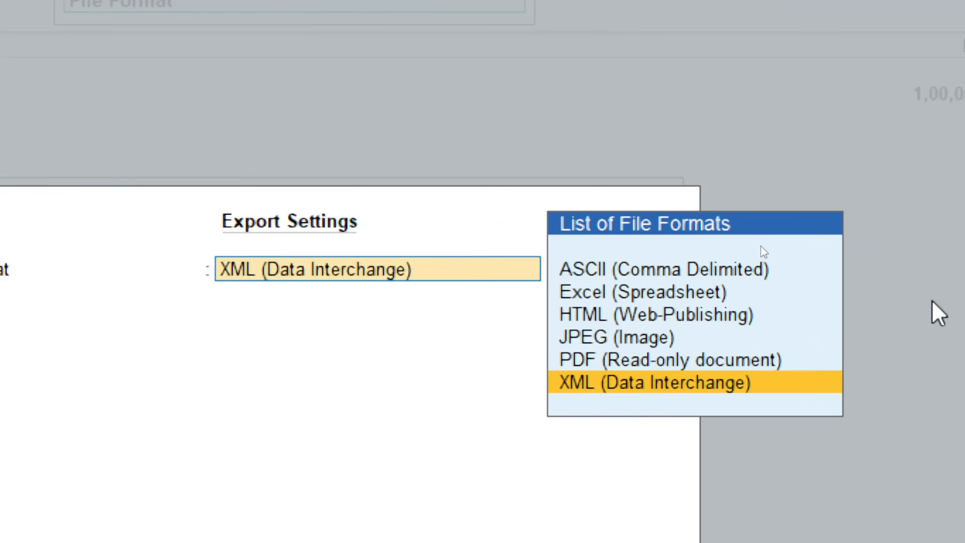
{"action": "key", "text": "Up"}
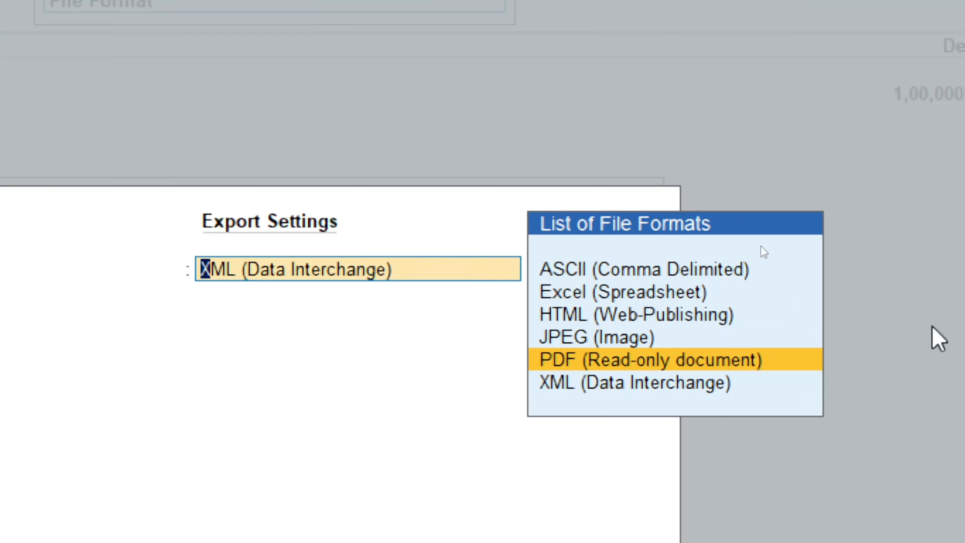
{"action": "key", "text": "Up"}
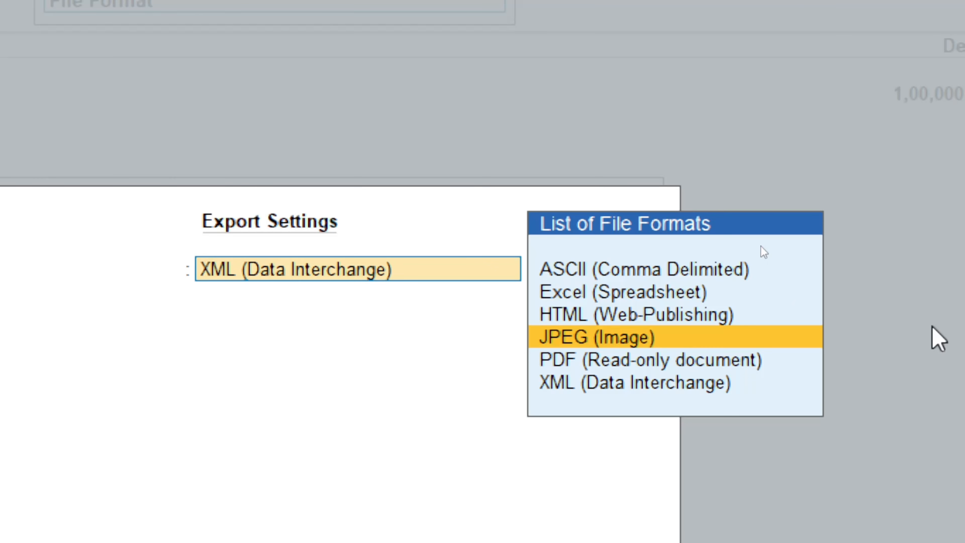
{"action": "key", "text": "Return"}
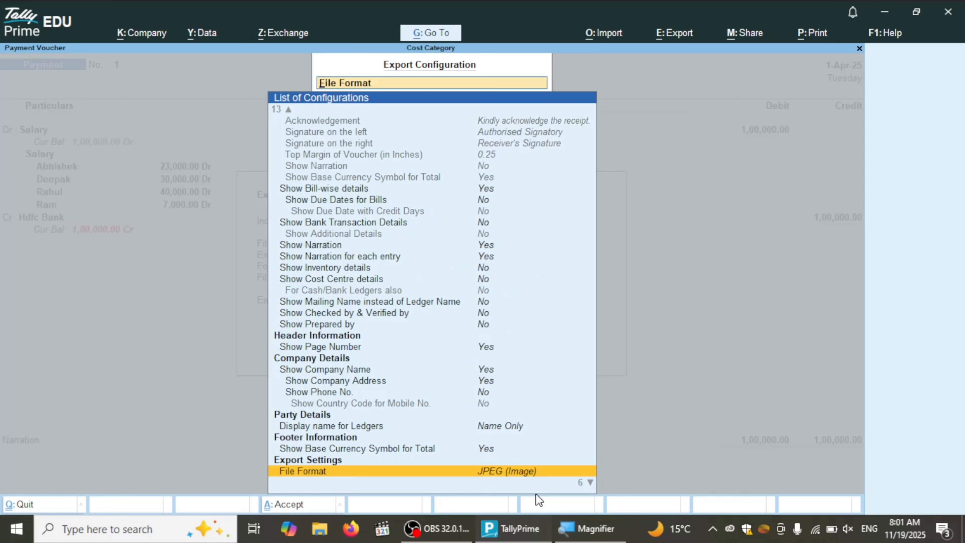
{"action": "key", "text": "Escape"}
{"action": "key", "text": "Escape"}
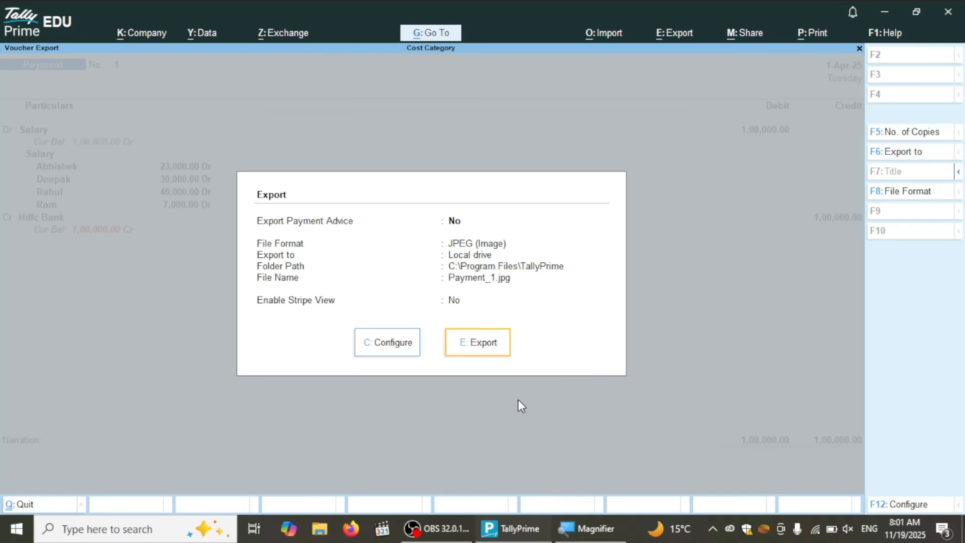
- Export the voucher as Payment_1.jpg, check the exported image in Paint and close it
{"action": "left_click", "coordinate": [495, 344]}
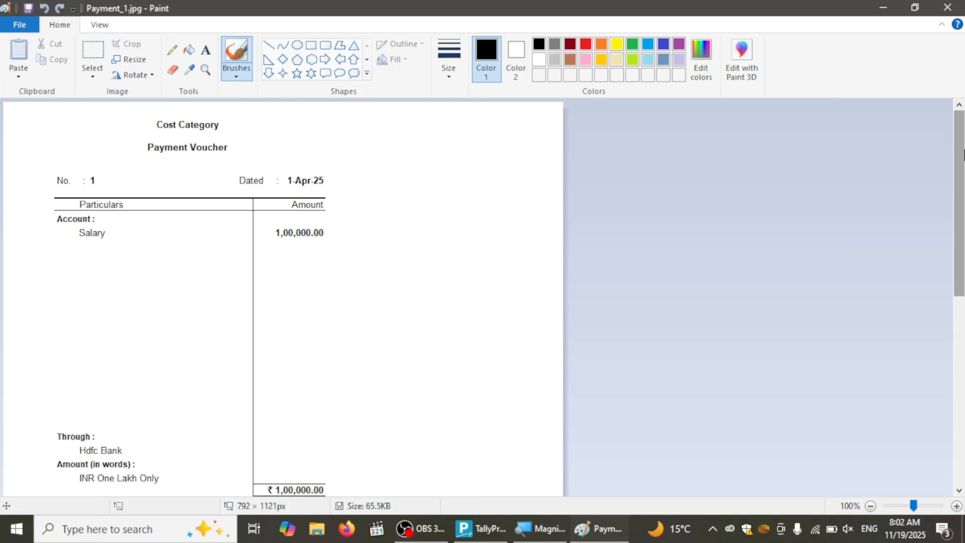
{"action": "mouse_move", "coordinate": [963, 146]}
{"action": "left_mouse_down"}
{"action": "mouse_move", "coordinate": [963, 194]}
{"action": "mouse_move", "coordinate": [959, 175]}
{"action": "left_mouse_up"}
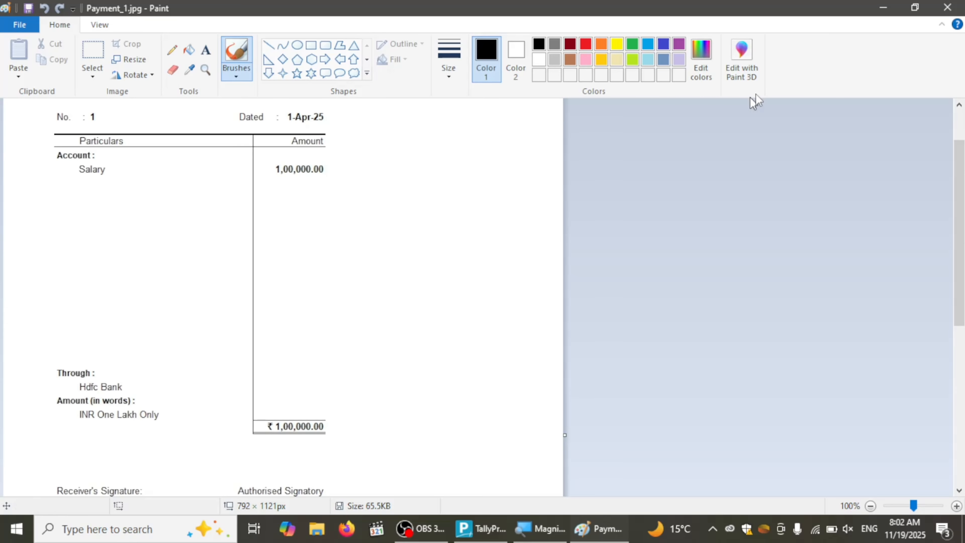
{"action": "left_click", "coordinate": [947, 7]}
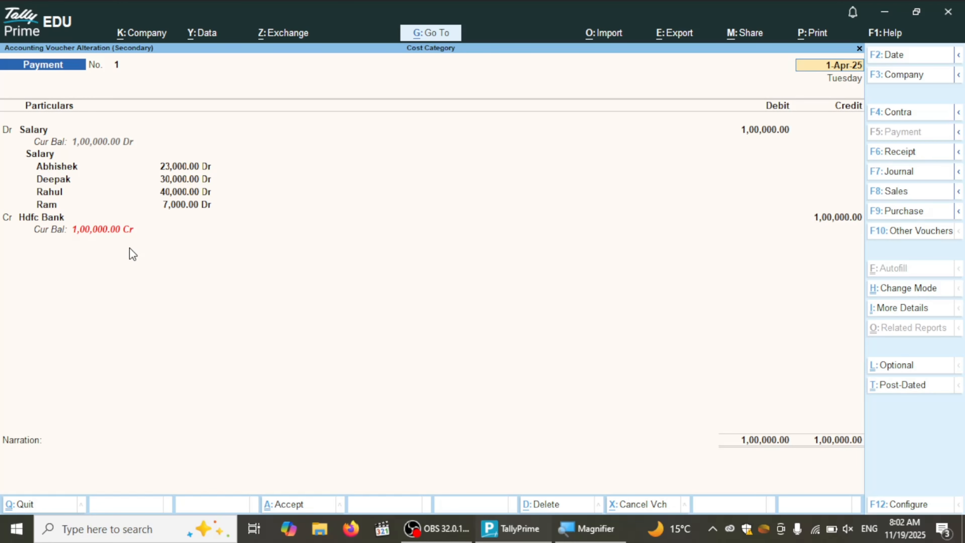
- Set Show Cost Centre details to Yes in the payment voucher's export configuration
{"action": "key", "text": "ctrl+e"}
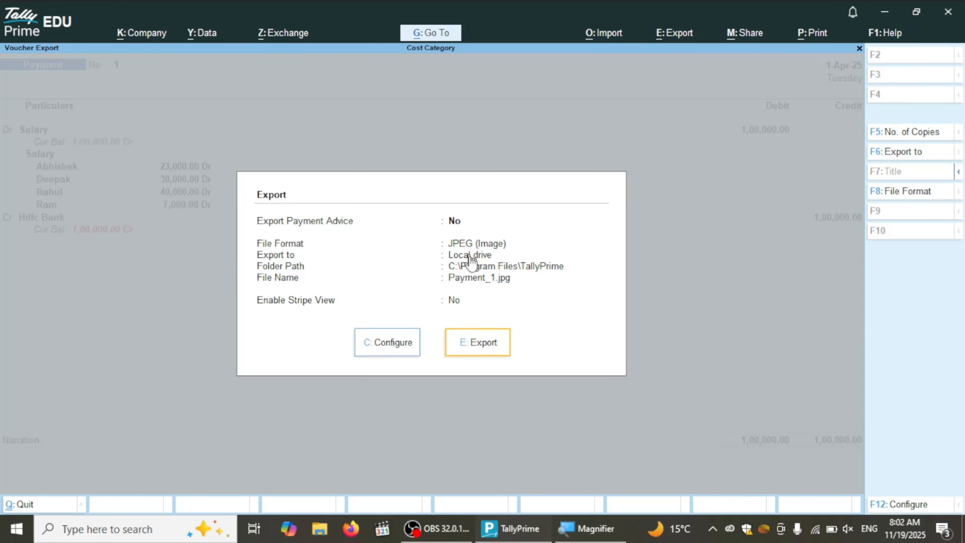
{"action": "left_click", "coordinate": [369, 359]}
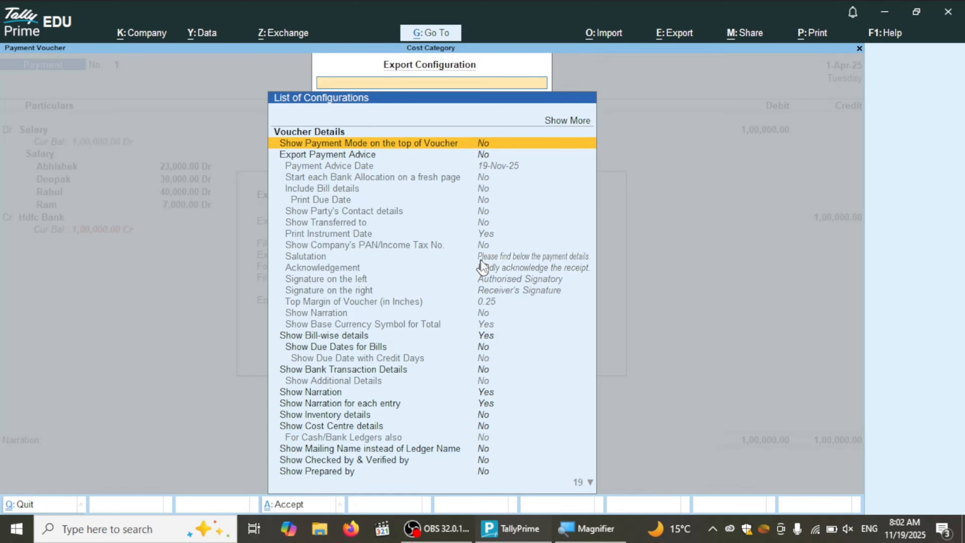
{"action": "key", "text": "Down"}
{"action": "key", "text": "Down"}
{"action": "key", "text": "Down"}
{"action": "key", "text": "Down"}
{"action": "key", "text": "Down"}
{"action": "key", "text": "Down"}
{"action": "key", "text": "Down"}
{"action": "key", "text": "Down"}
{"action": "key", "text": "Down"}
{"action": "key", "text": "Down"}
{"action": "key", "text": "Down"}
{"action": "key", "text": "Down"}
{"action": "key", "text": "Down"}
{"action": "key", "text": "Down"}
{"action": "key", "text": "Down"}
{"action": "key", "text": "Down"}
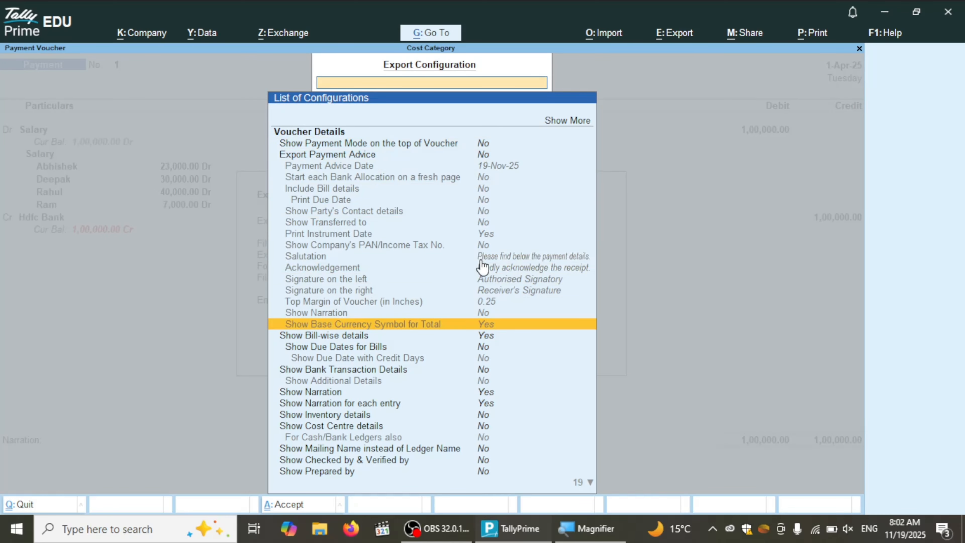
{"action": "key", "text": "Down"}
{"action": "key", "text": "Down"}
{"action": "key", "text": "Down"}
{"action": "key", "text": "Down"}
{"action": "key", "text": "Down"}
{"action": "key", "text": "Down"}
{"action": "key", "text": "Down"}
{"action": "key", "text": "Down"}
{"action": "key", "text": "Down"}
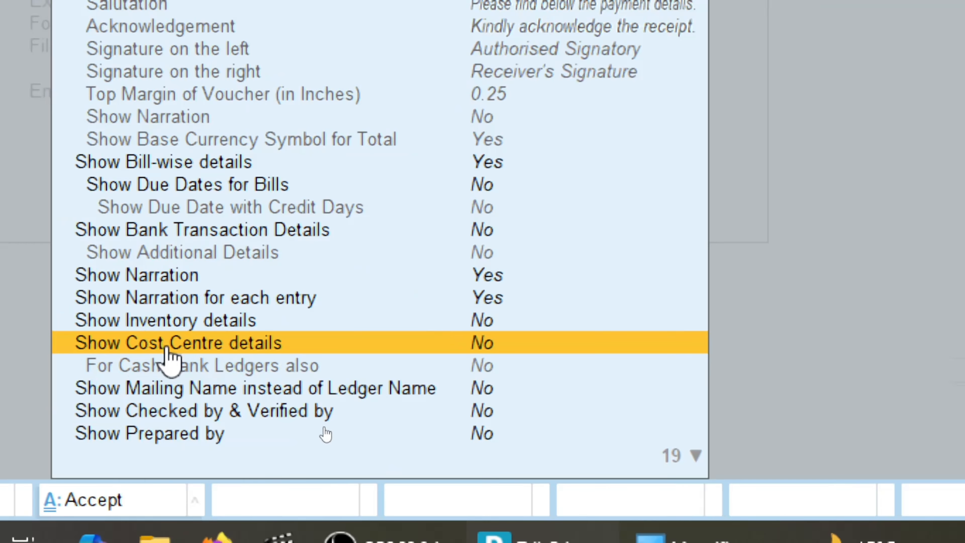
{"action": "left_click", "coordinate": [256, 351]}
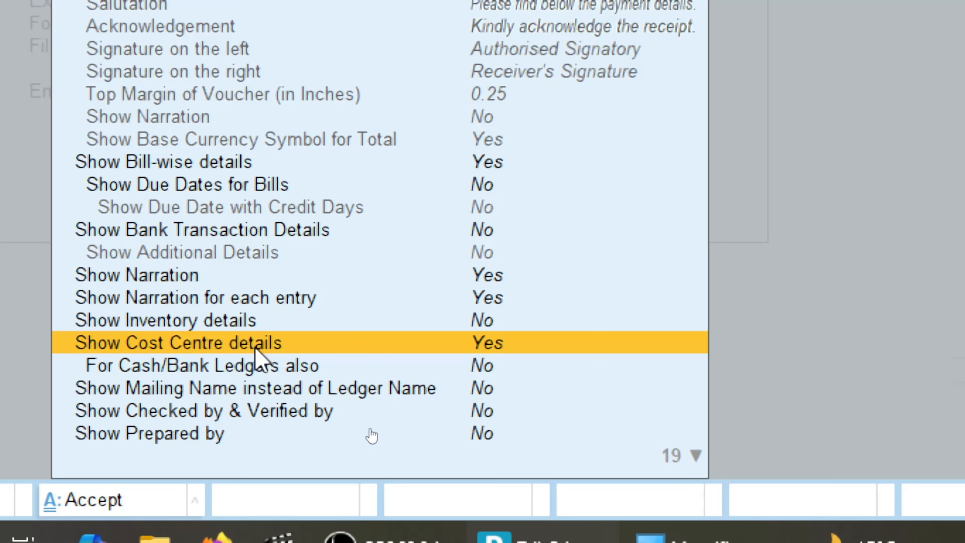
{"action": "left_click", "coordinate": [257, 350]}
{"action": "left_click", "coordinate": [256, 350]}
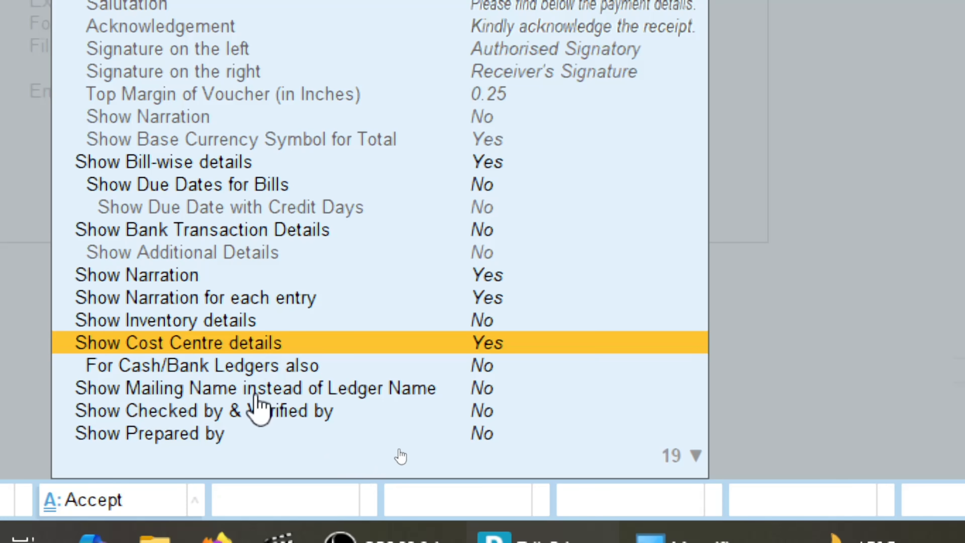
- Set cost centre details to show for cash/bank ledgers also and accept the export configuration
{"action": "key", "text": "Return"}
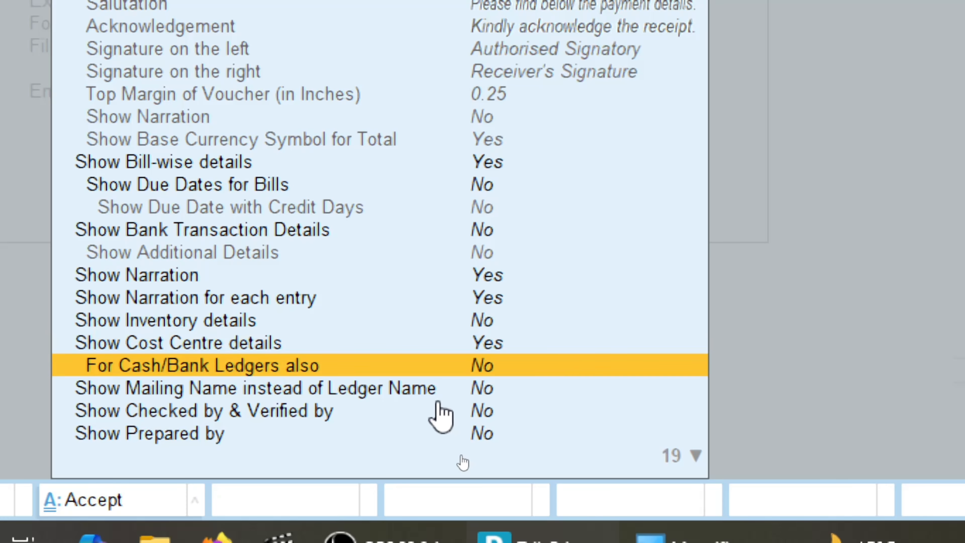
{"action": "key", "text": "y"}
{"action": "key", "text": "ctrl+a"}
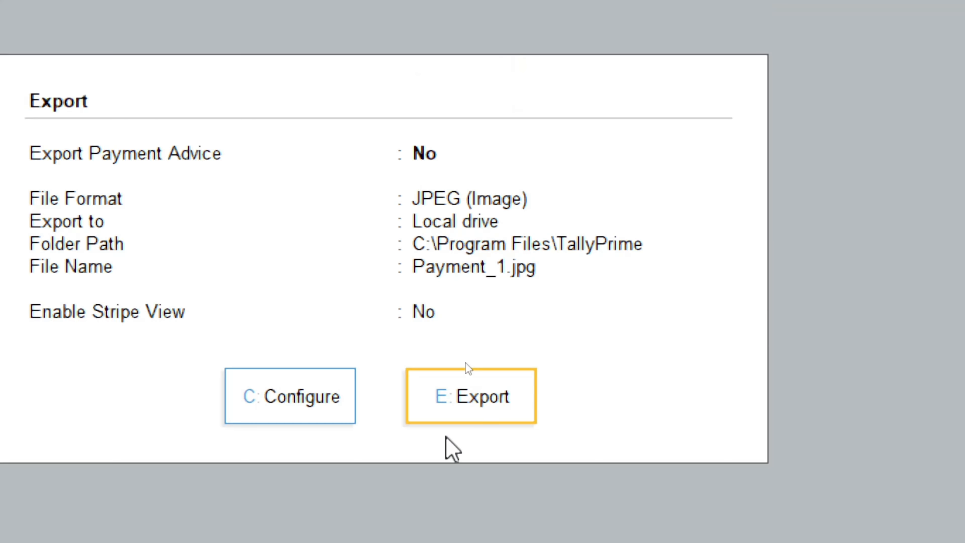
- Export the payment voucher over the existing Payment_1.jpg and review the cost centre details in the exported image
{"action": "left_click", "coordinate": [454, 417]}
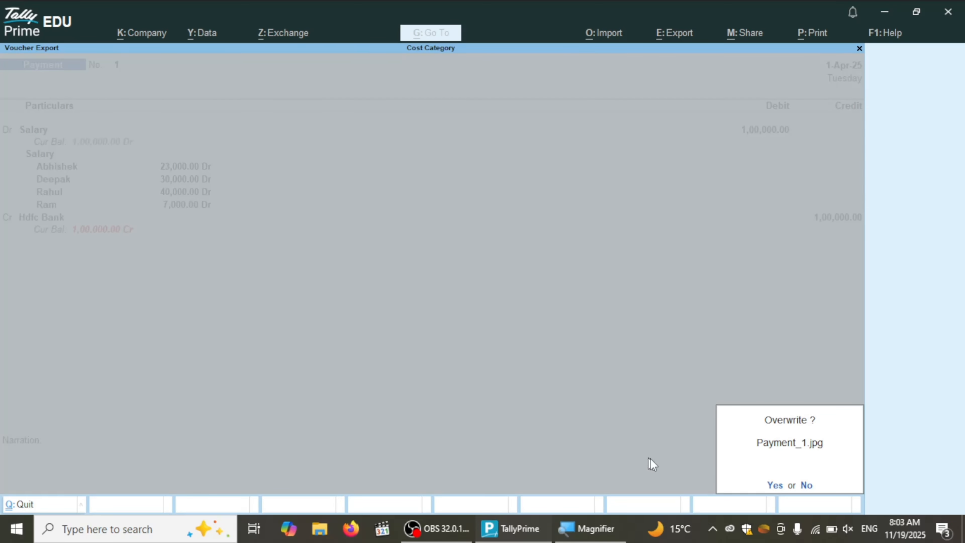
{"action": "key", "text": "y"}
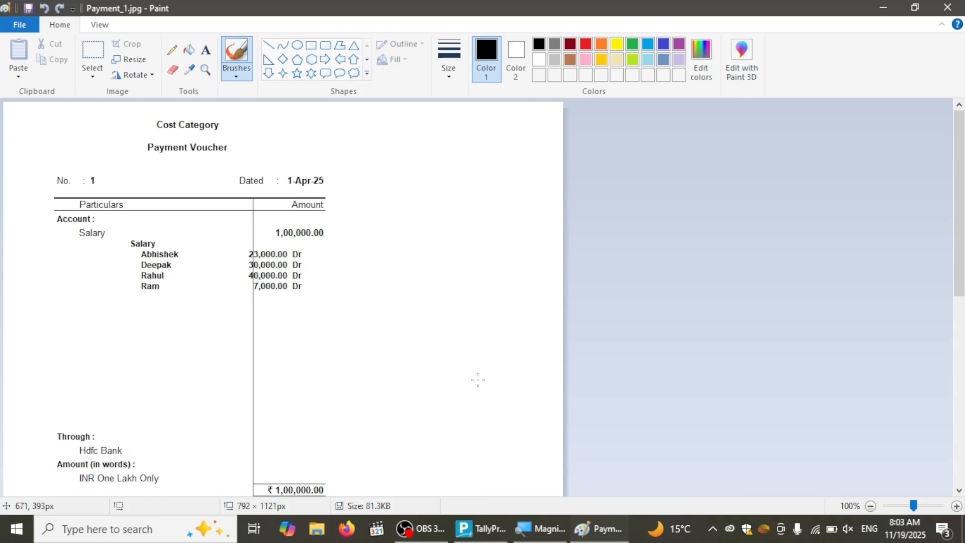
{"action": "left_click_drag", "start_coordinate": [959, 244], "coordinate": [959, 259]}
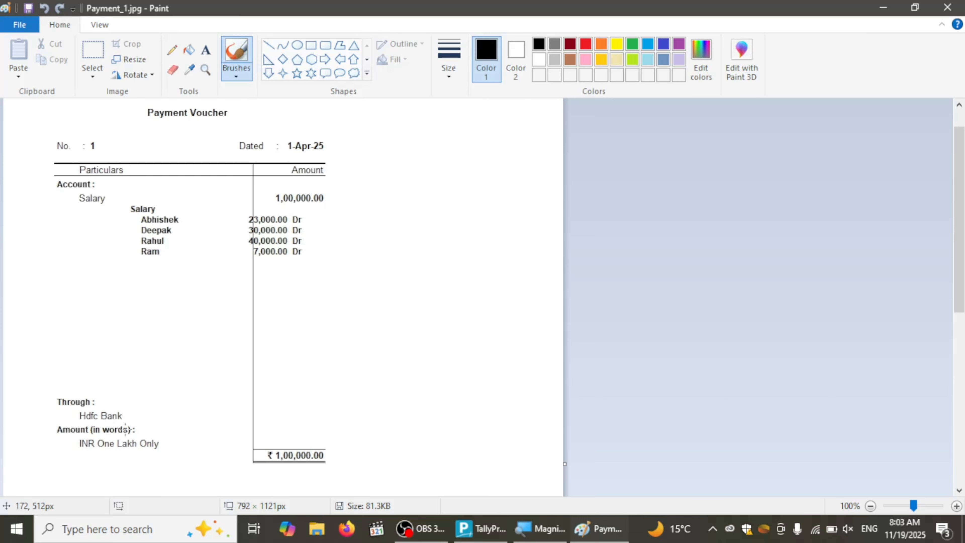
- Circle the Hdfc Bank entry in the exported image and close Paint
{"action": "mouse_move", "coordinate": [75, 407]}
{"action": "left_mouse_down"}
{"action": "mouse_move", "coordinate": [128, 423]}
{"action": "mouse_move", "coordinate": [57, 424]}
{"action": "mouse_move", "coordinate": [90, 403]}
{"action": "left_mouse_up"}
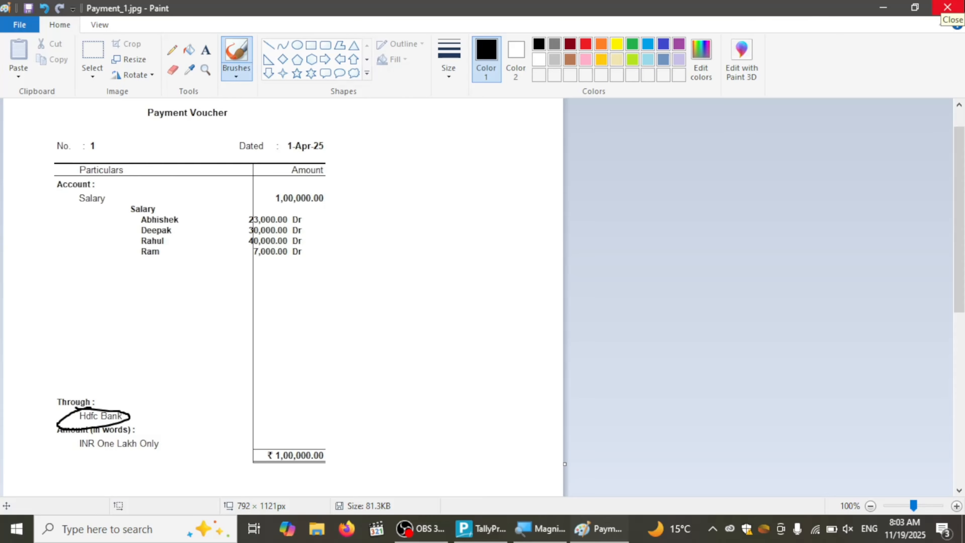
{"action": "left_click", "coordinate": [947, 8]}
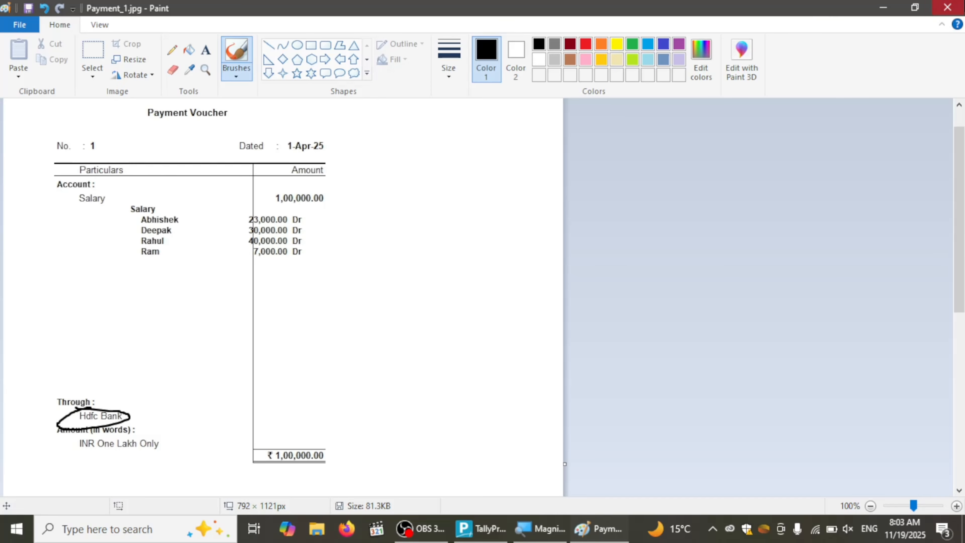
{"action": "left_click", "coordinate": [516, 267]}
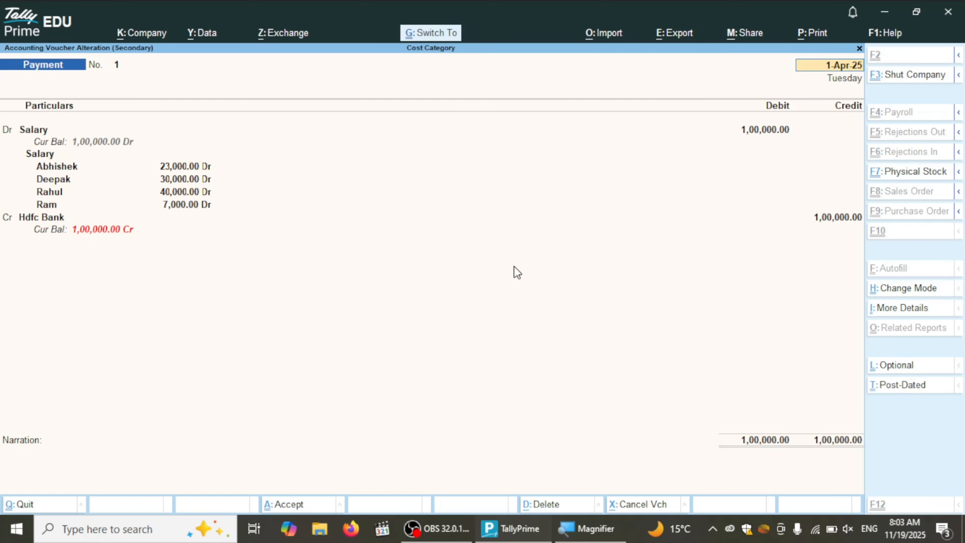
- Reopen the payment voucher's export configuration and examine the basic list of configurations from start to end
{"action": "key", "text": "ctrl+e"}
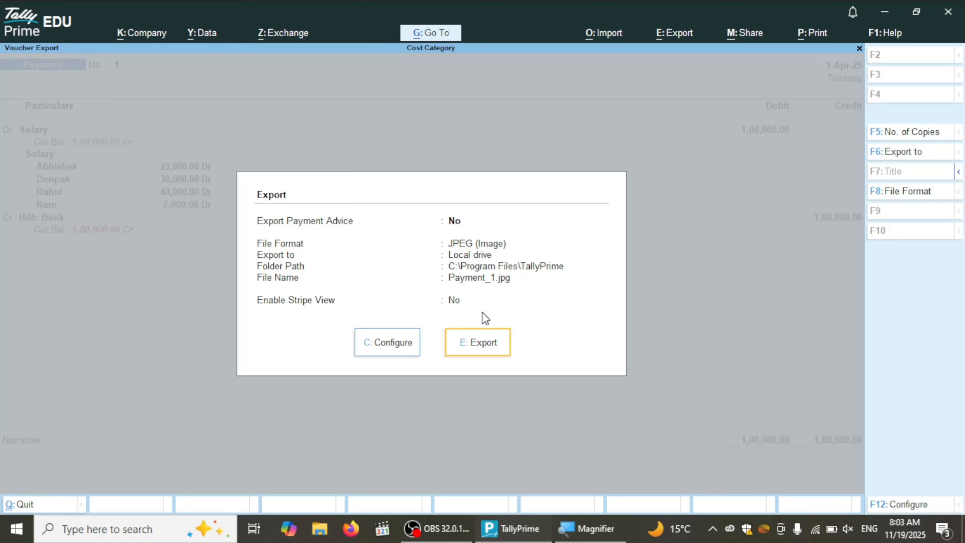
{"action": "left_click", "coordinate": [375, 353]}
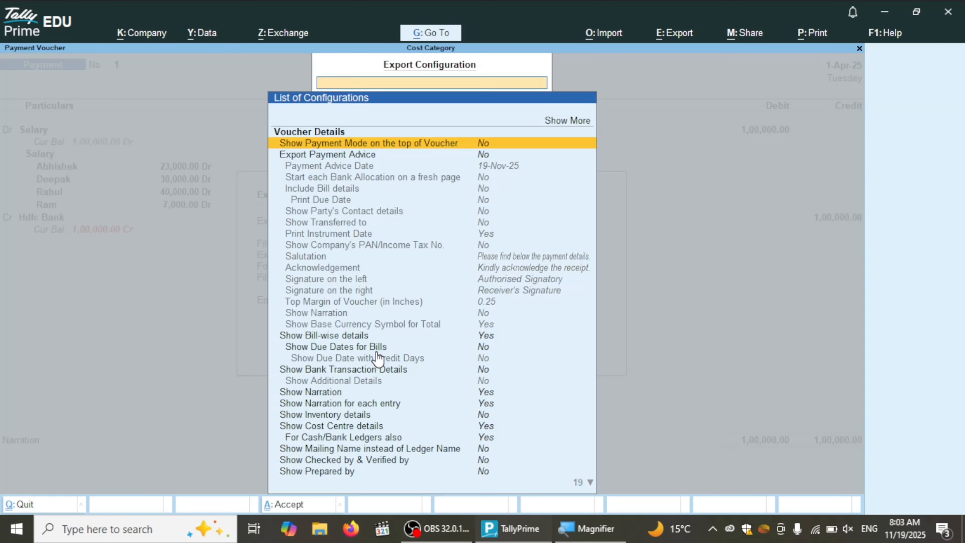
{"action": "key", "text": "Down"}
{"action": "key", "text": "Down"}
{"action": "key", "text": "Down"}
{"action": "key", "text": "Down"}
{"action": "key", "text": "Down"}
{"action": "key", "text": "Down"}
{"action": "key", "text": "Down"}
{"action": "key", "text": "Down"}
{"action": "key", "text": "Down"}
{"action": "key", "text": "Down"}
{"action": "key", "text": "Down"}
{"action": "key", "text": "Down"}
{"action": "key", "text": "Down"}
{"action": "key", "text": "Down"}
{"action": "key", "text": "Down"}
{"action": "key", "text": "Down"}
{"action": "key", "text": "Down"}
{"action": "key", "text": "Down"}
{"action": "key", "text": "Down"}
{"action": "key", "text": "Down"}
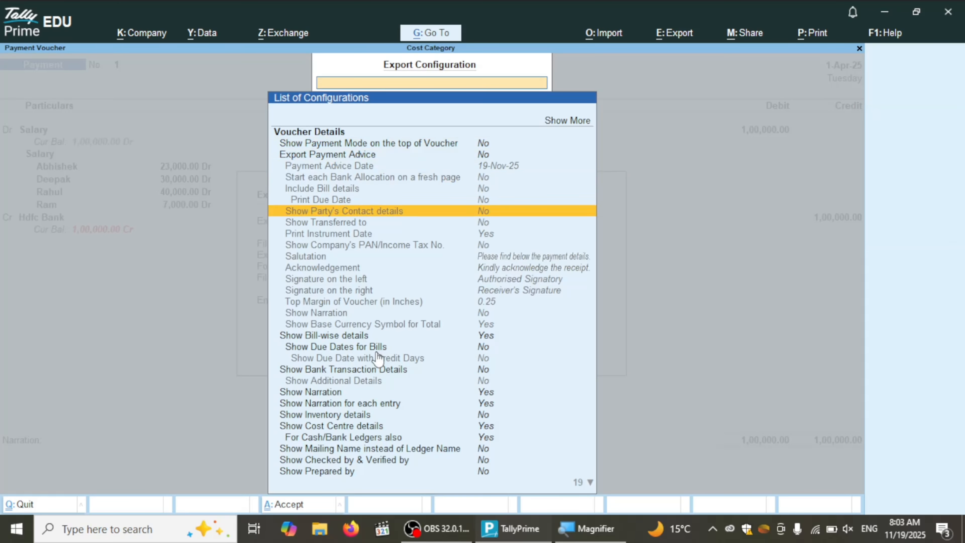
{"action": "key", "text": "Down"}
{"action": "key", "text": "Down"}
{"action": "key", "text": "Down"}
{"action": "key", "text": "Down"}
{"action": "key", "text": "Down"}
{"action": "key", "text": "Down"}
{"action": "key", "text": "Down"}
{"action": "key", "text": "Down"}
{"action": "key", "text": "Down"}
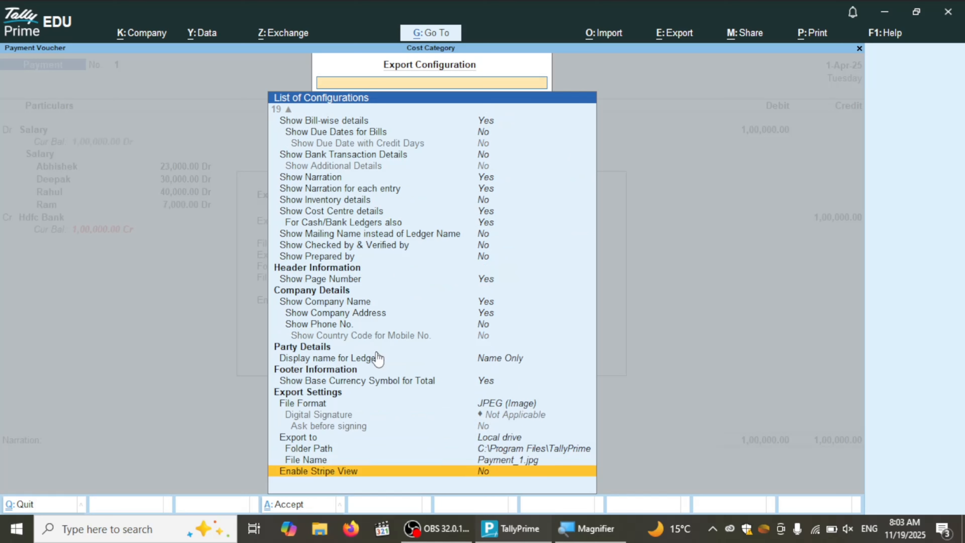
{"action": "key", "text": "Up"}
{"action": "key", "text": "Up"}
{"action": "key", "text": "Up"}
{"action": "key", "text": "Up"}
{"action": "key", "text": "Up"}
{"action": "key", "text": "Up"}
{"action": "key", "text": "Up"}
{"action": "key", "text": "Up"}
{"action": "key", "text": "Up"}
{"action": "key", "text": "Up"}
{"action": "key", "text": "Up"}
{"action": "key", "text": "Up"}
{"action": "key", "text": "Up"}
{"action": "key", "text": "Up"}
{"action": "key", "text": "Up"}
{"action": "key", "text": "Up"}
{"action": "key", "text": "Up"}
{"action": "key", "text": "Up"}
{"action": "key", "text": "Up"}
{"action": "key", "text": "Up"}
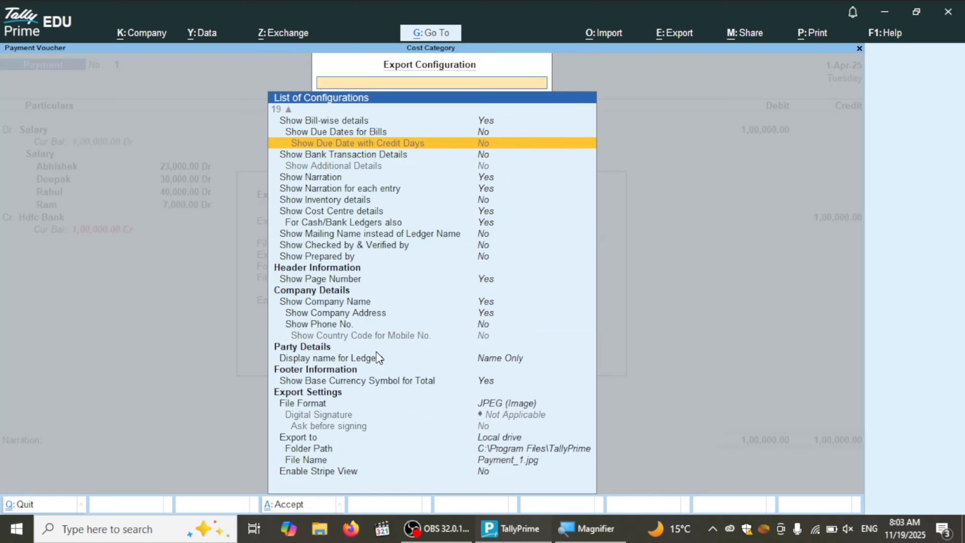
- Expand the export configurations to the full list, examine the page, margin and folder settings, and leave the export
{"action": "key", "text": "Up"}
{"action": "key", "text": "Up"}
{"action": "key", "text": "Return"}
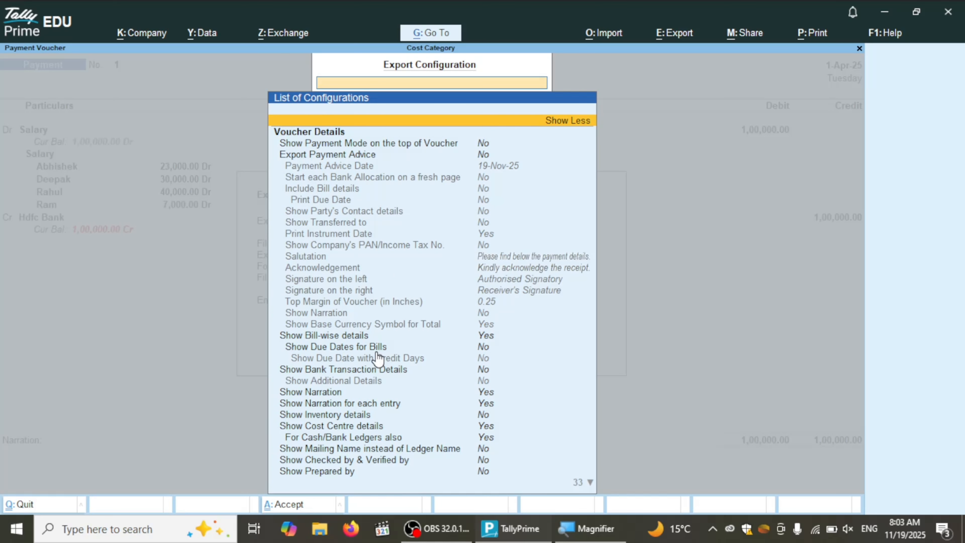
{"action": "key", "text": "Down"}
{"action": "key", "text": "Down"}
{"action": "key", "text": "Down"}
{"action": "key", "text": "Down"}
{"action": "key", "text": "Down"}
{"action": "key", "text": "Down"}
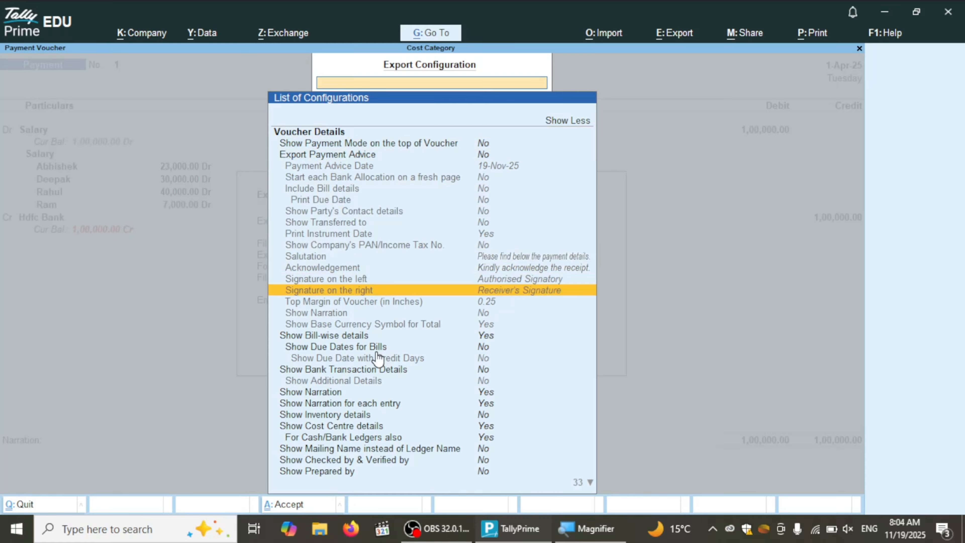
{"action": "key", "text": "Down"}
{"action": "key", "text": "Down"}
{"action": "key", "text": "Down"}
{"action": "key", "text": "Down"}
{"action": "key", "text": "Down"}
{"action": "key", "text": "Down"}
{"action": "key", "text": "Down"}
{"action": "key", "text": "Down"}
{"action": "key", "text": "Down"}
{"action": "key", "text": "Down"}
{"action": "key", "text": "Down"}
{"action": "key", "text": "Down"}
{"action": "key", "text": "Down"}
{"action": "key", "text": "Down"}
{"action": "key", "text": "Down"}
{"action": "key", "text": "Down"}
{"action": "key", "text": "Down"}
{"action": "key", "text": "Down"}
{"action": "key", "text": "Down"}
{"action": "key", "text": "Down"}
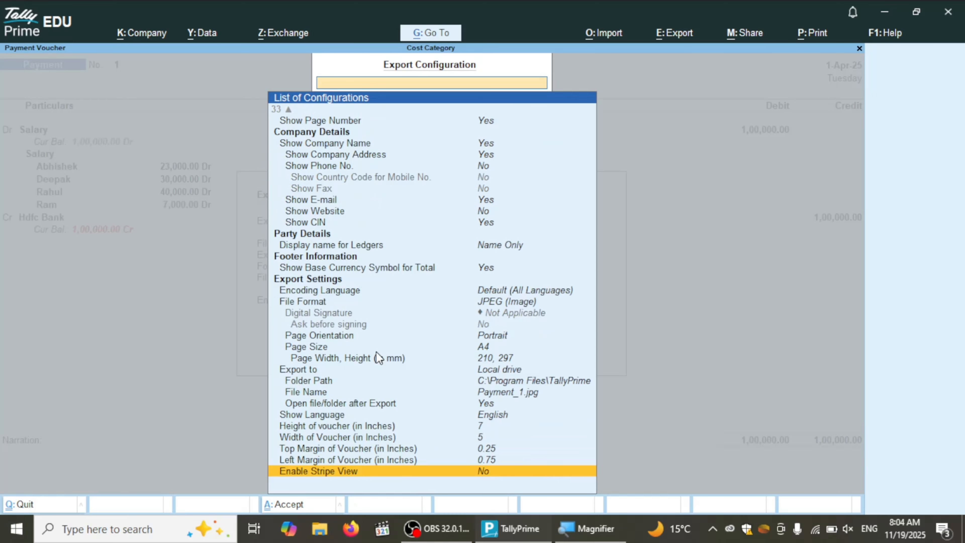
{"action": "key", "text": "Up"}
{"action": "key", "text": "Up"}
{"action": "key", "text": "Up"}
{"action": "key", "text": "Down"}
{"action": "key", "text": "Down"}
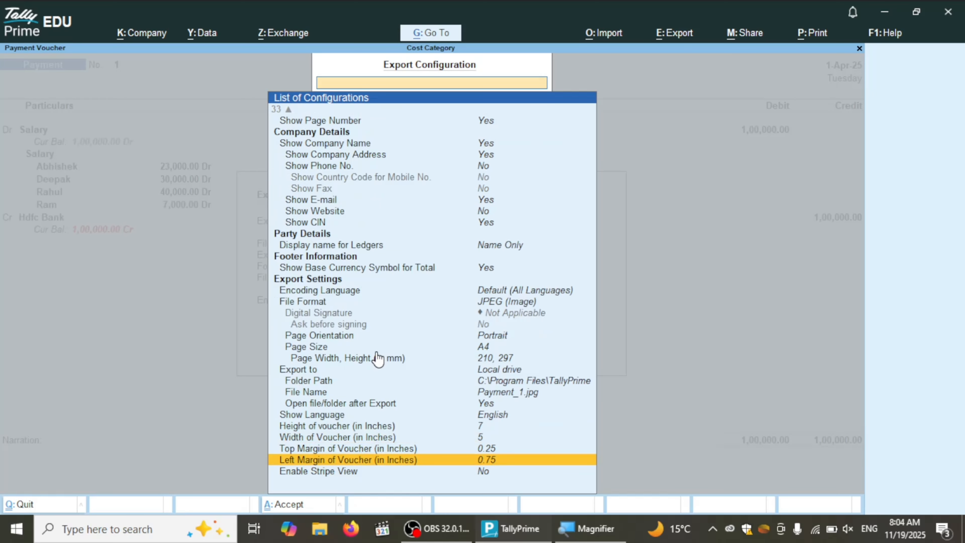
{"action": "key", "text": "Up"}
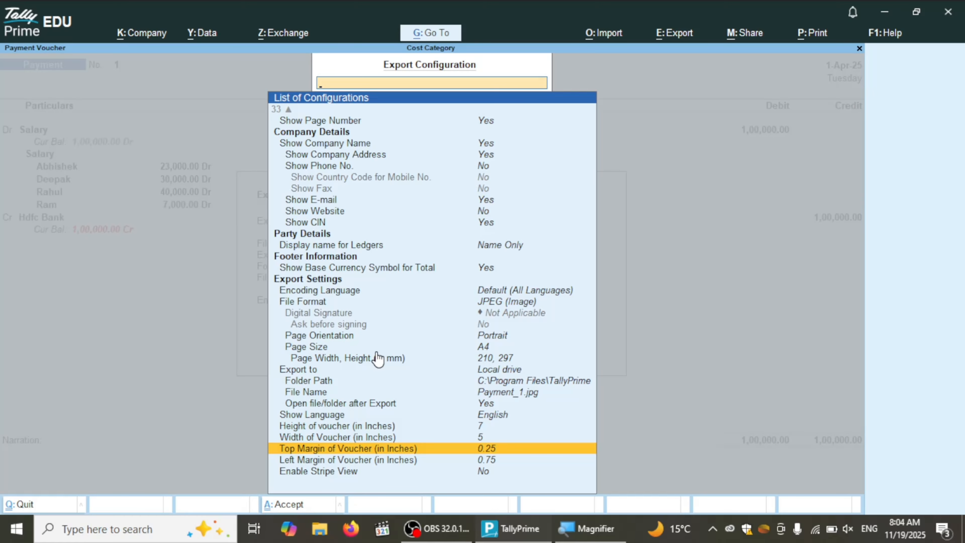
{"action": "key", "text": "Up"}
{"action": "key", "text": "Up"}
{"action": "key", "text": "Up"}
{"action": "key", "text": "Up"}
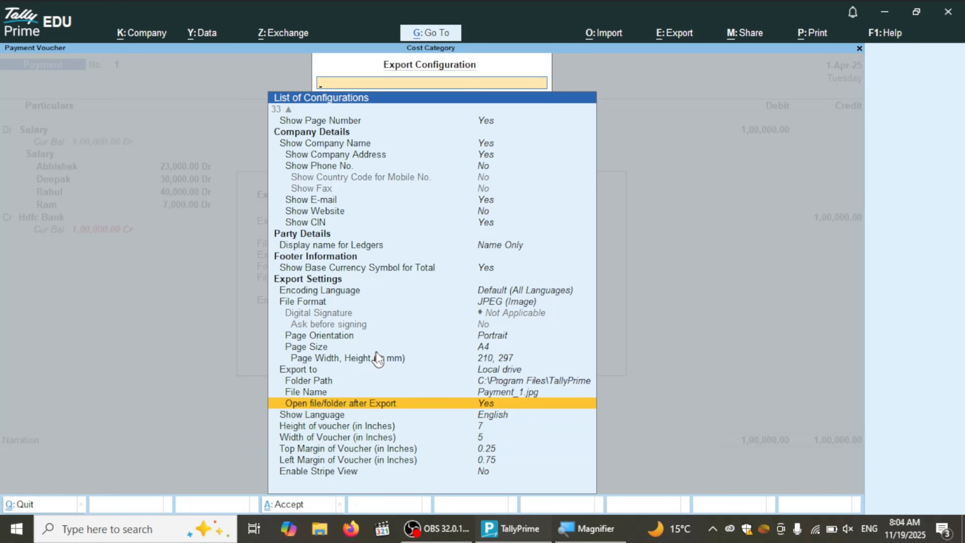
{"action": "key", "text": "Up"}
{"action": "key", "text": "Up"}
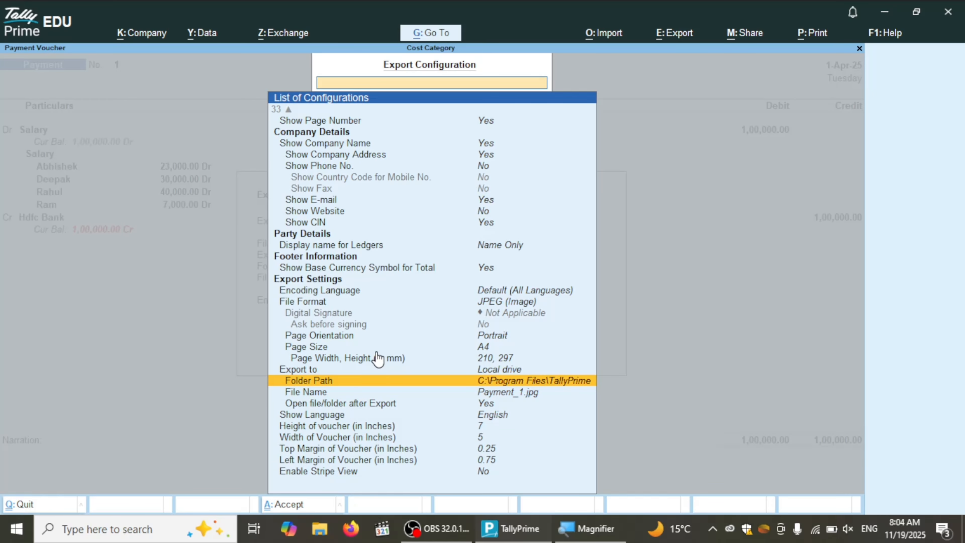
{"action": "key", "text": "Escape"}
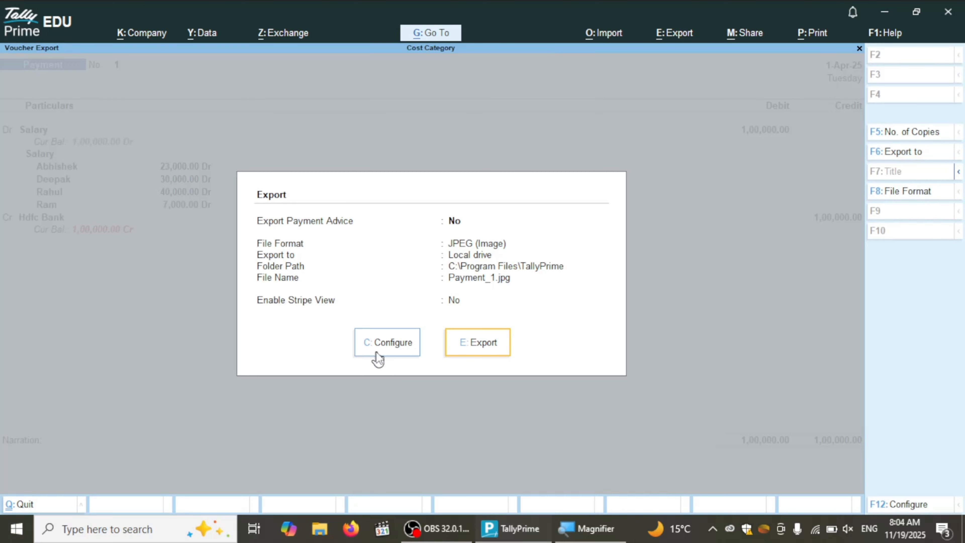
{"action": "key", "text": "Escape"}
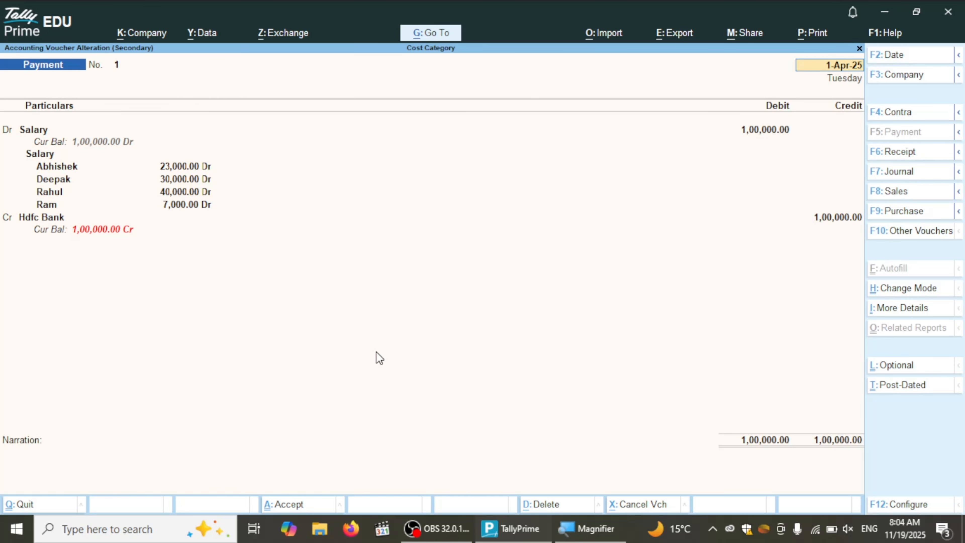
- Quit the payment voucher and start a new journal voucher
{"action": "type", "text": "."}
{"action": "key", "text": "Escape"}
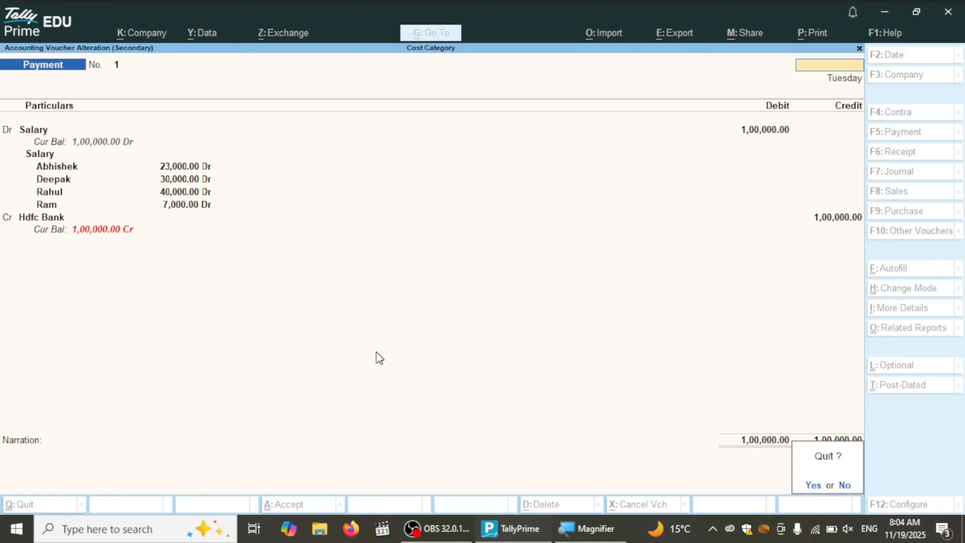
{"action": "key", "text": "y"}
{"action": "key", "text": "Escape"}
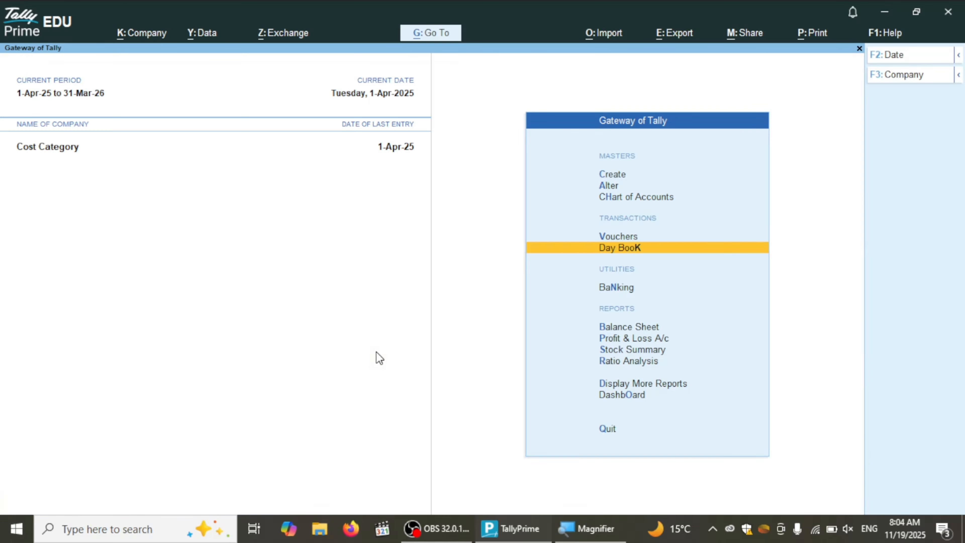
{"action": "key", "text": "Up"}
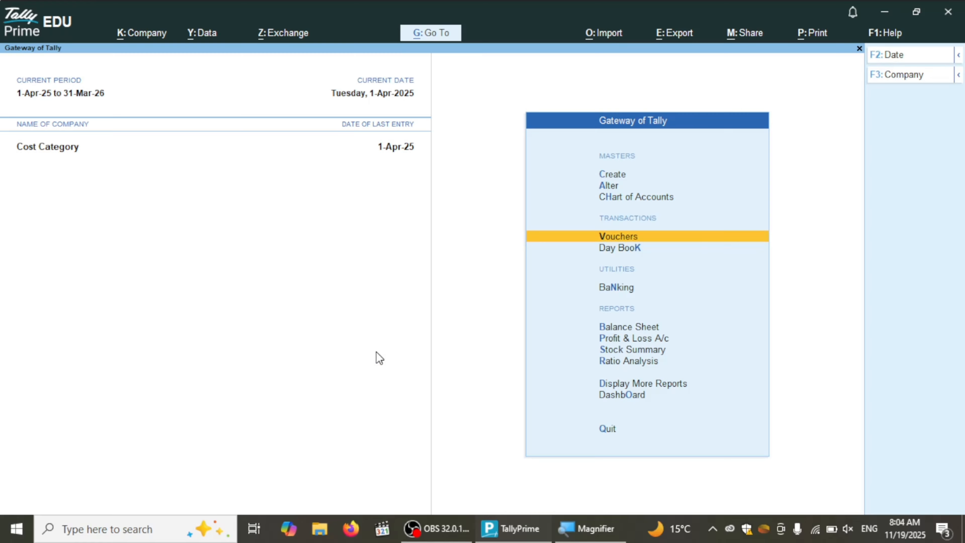
{"action": "key", "text": "Return"}
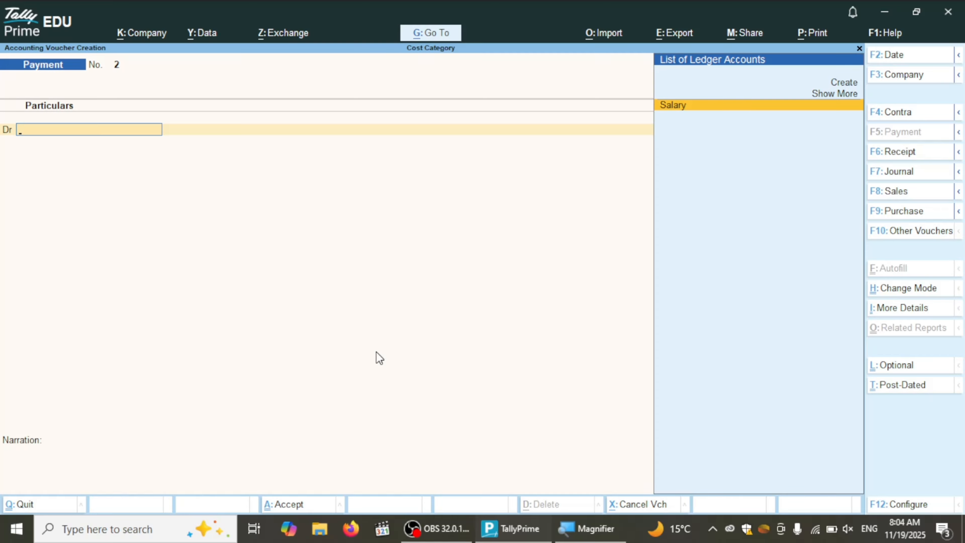
{"action": "key", "text": "F7"}
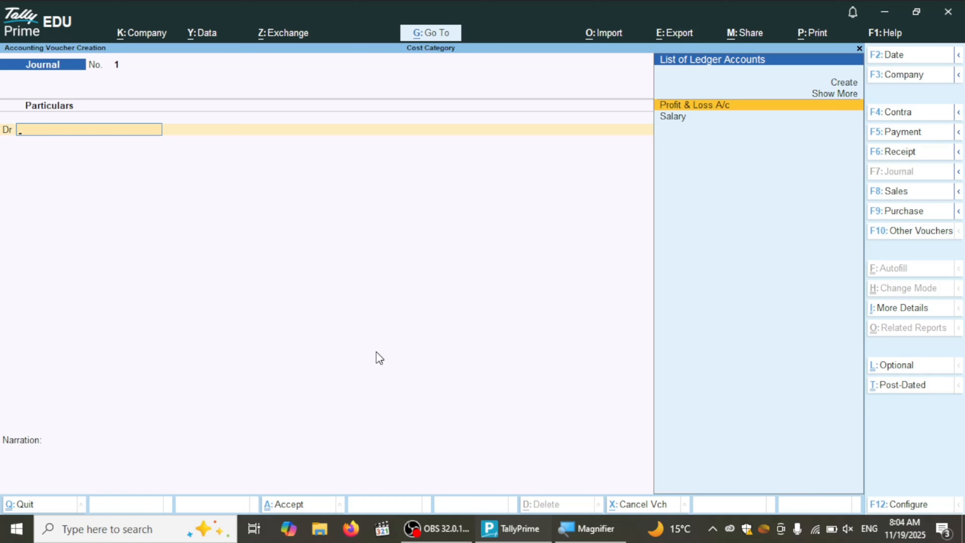
- Debit the Salary ledger with 1,00,000 in the journal voucher
{"action": "key", "text": "Down"}
{"action": "key", "text": "Return"}
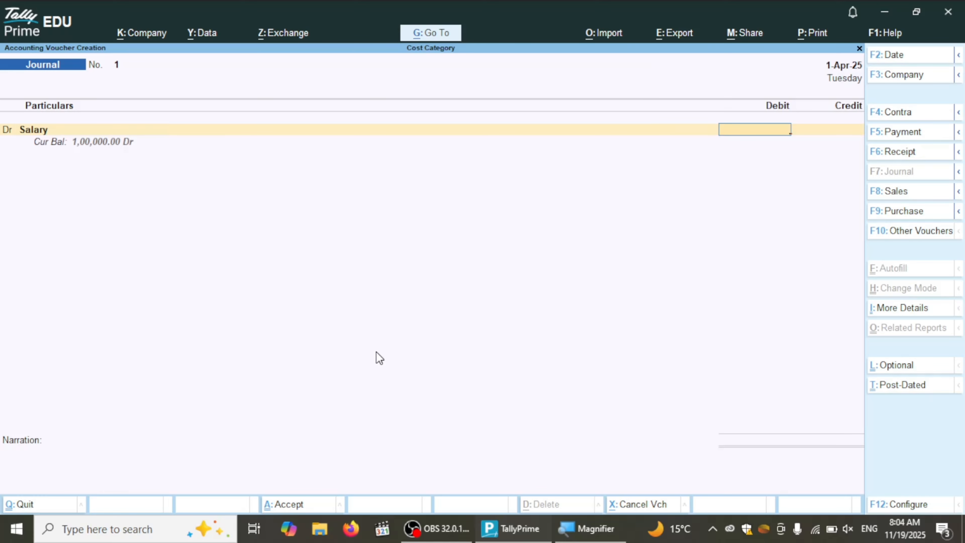
{"action": "type", "text": "0"}
{"action": "key", "text": "BackSpace"}
{"action": "type", "text": "100000"}
{"action": "key", "text": "Return"}
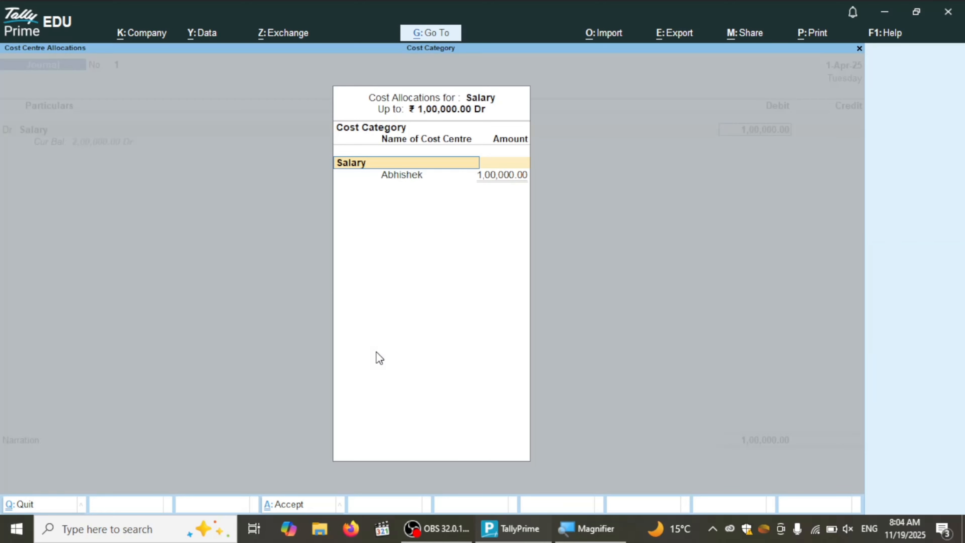
- Under the Salary cost category, allocate 20,000 to the first listed cost centre and 25,000 to the second
{"action": "key", "text": "Return"}
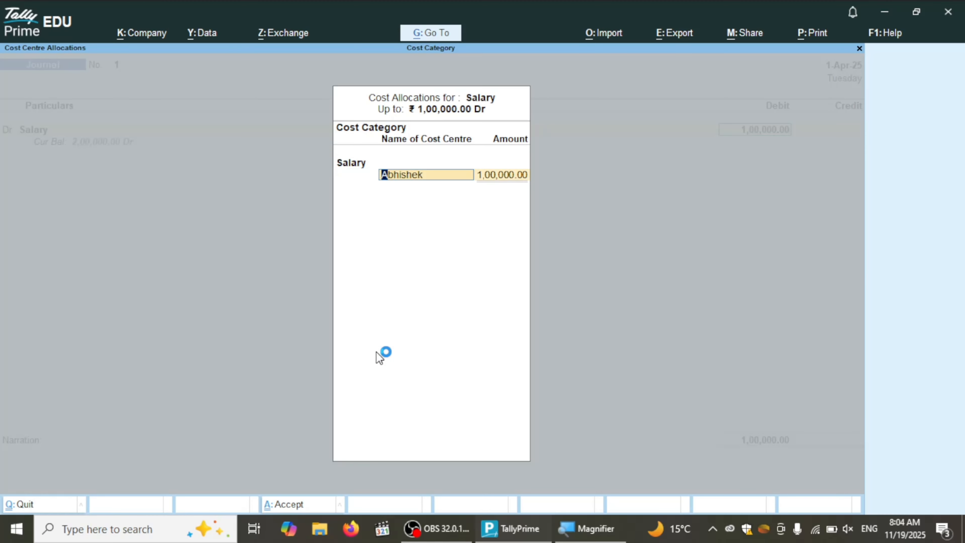
{"action": "key", "text": "Return"}
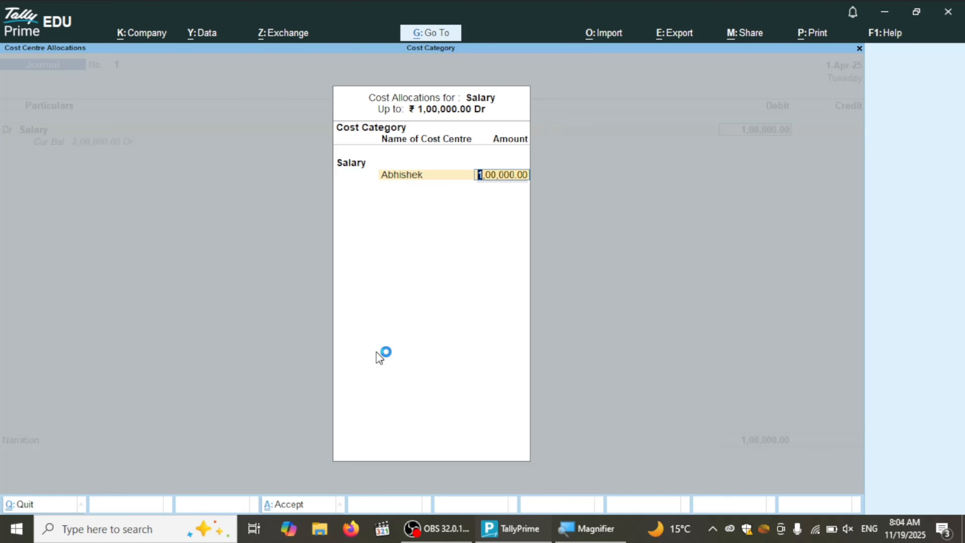
{"action": "type", "text": "20000"}
{"action": "key", "text": "Return"}
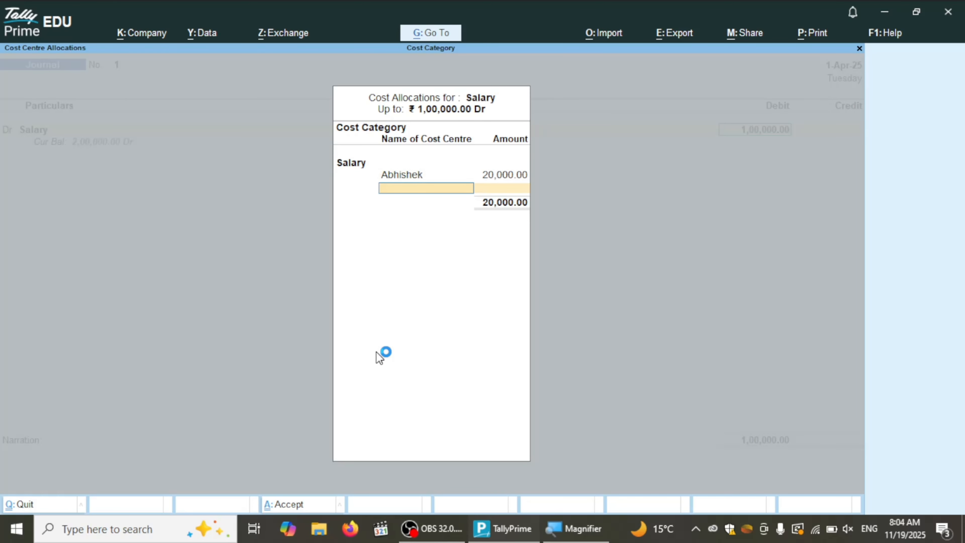
{"action": "key", "text": "Down"}
{"action": "key", "text": "Down"}
{"action": "key", "text": "Return"}
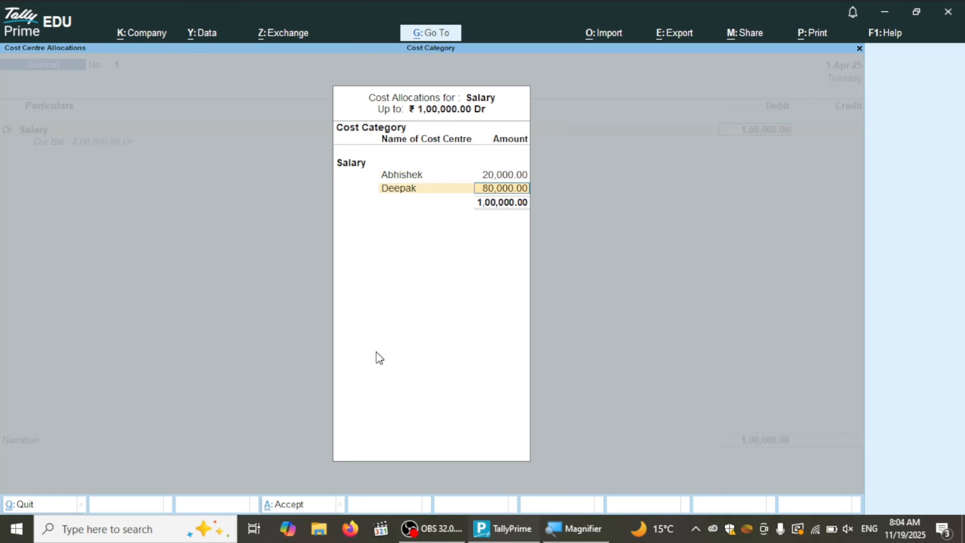
{"action": "type", "text": "25000"}
{"action": "key", "text": "Return"}
- Add the third listed cost centre to the Salary allocation with an amount of 20,000
{"action": "key", "text": "Down"}
{"action": "key", "text": "Down"}
{"action": "key", "text": "Down"}
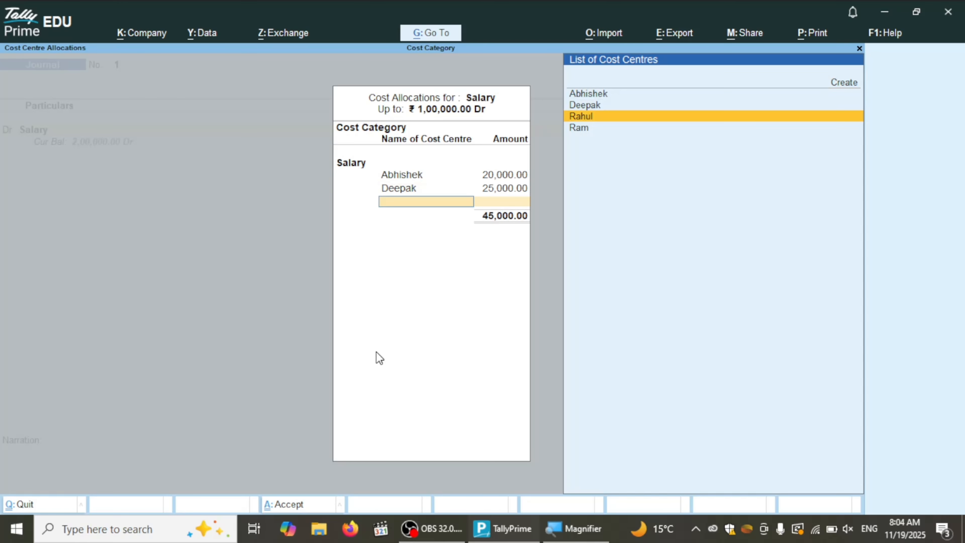
{"action": "key", "text": "Return"}
{"action": "type", "text": "20"}
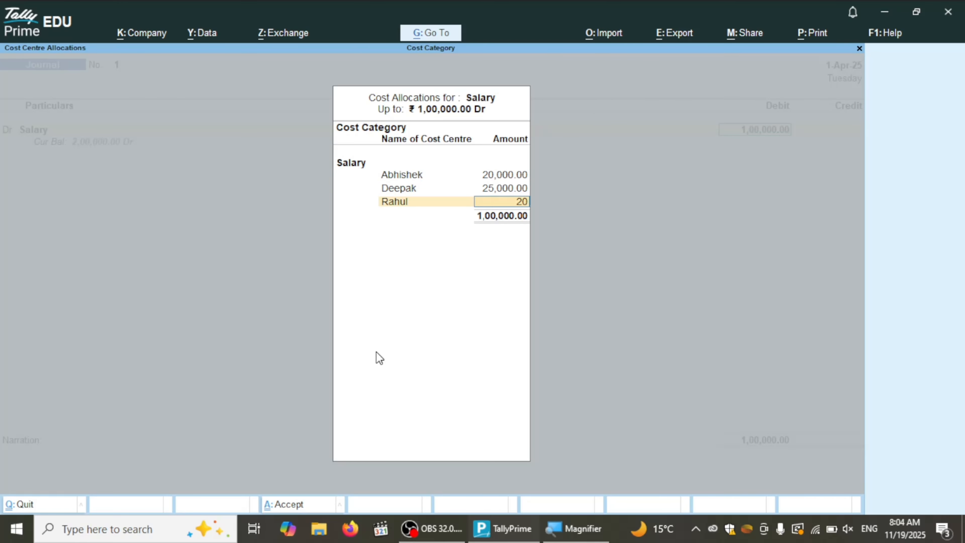
{"action": "type", "text": "0000"}
{"action": "key", "text": "Return"}
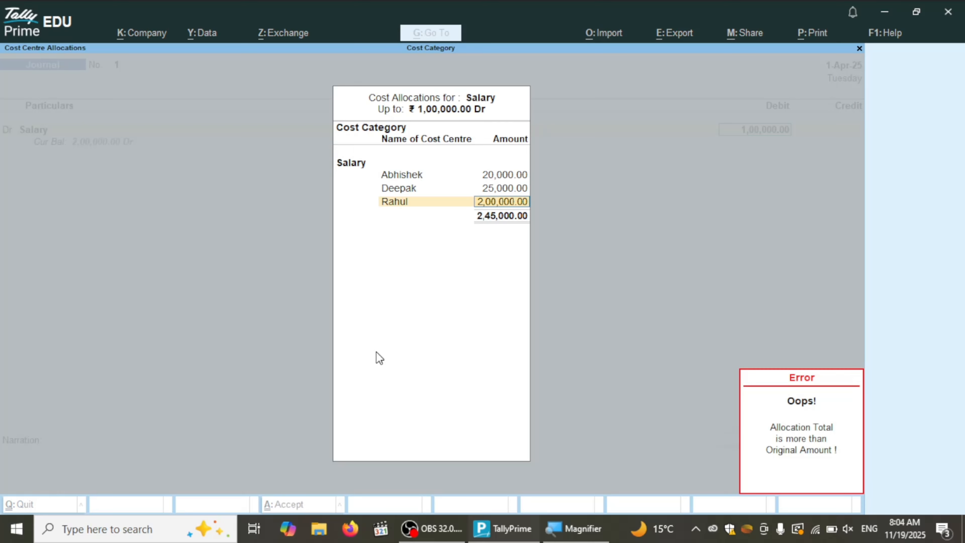
{"action": "key", "text": "shift+Tab"}
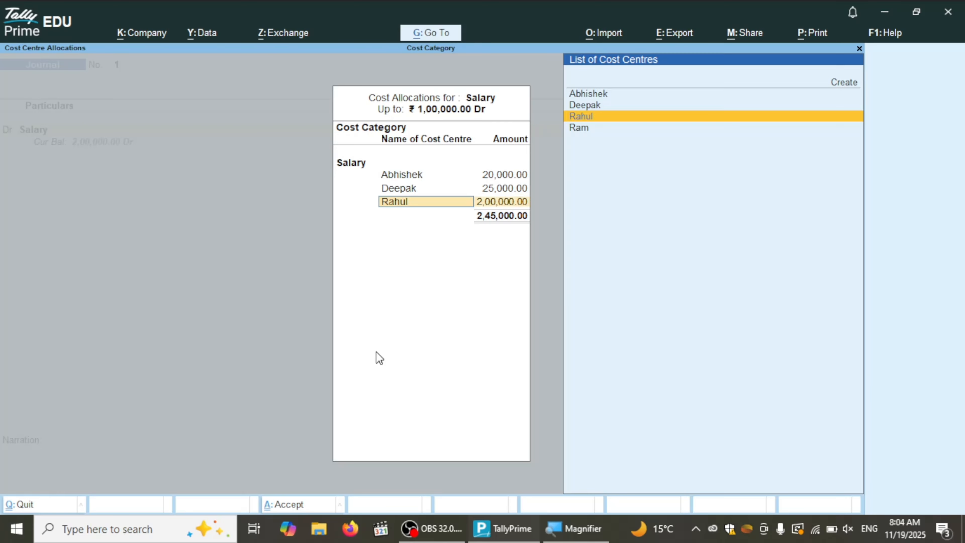
{"action": "key", "text": "Return"}
{"action": "key", "text": "Delete"}
{"action": "key", "text": "Delete"}
{"action": "key", "text": "Delete"}
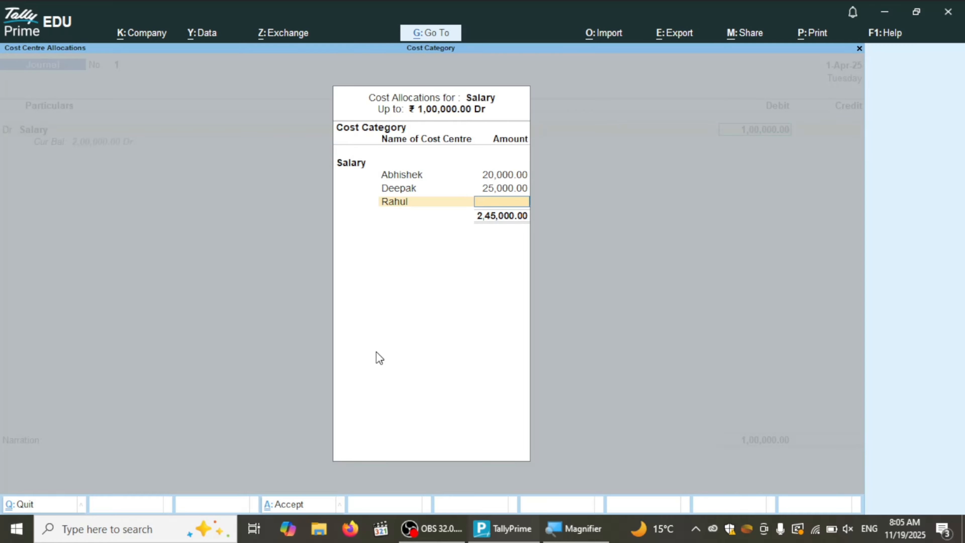
{"action": "type", "text": "200000"}
{"action": "key", "text": "BackSpace"}
{"action": "key", "text": "Return"}
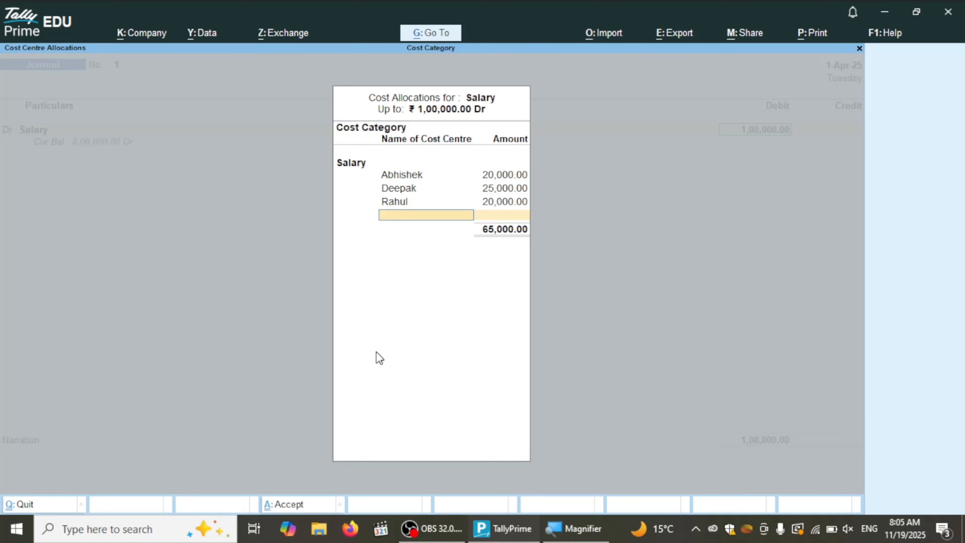
- Allocate the remaining 35,000 to the fourth listed cost centre and finish the Salary cost allocation
{"action": "key", "text": "Down"}
{"action": "key", "text": "Down"}
{"action": "key", "text": "Down"}
{"action": "key", "text": "Down"}
{"action": "key", "text": "Return"}
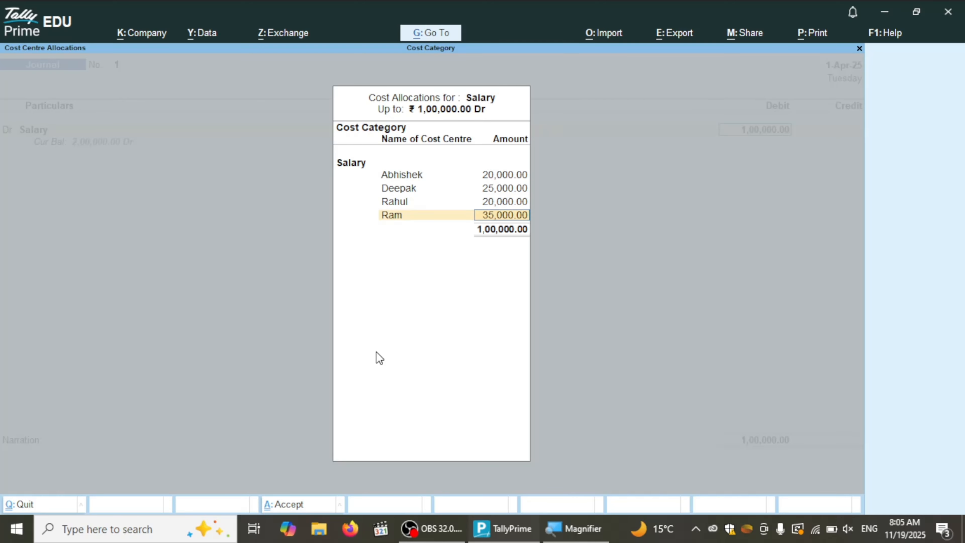
{"action": "key", "text": "Return"}
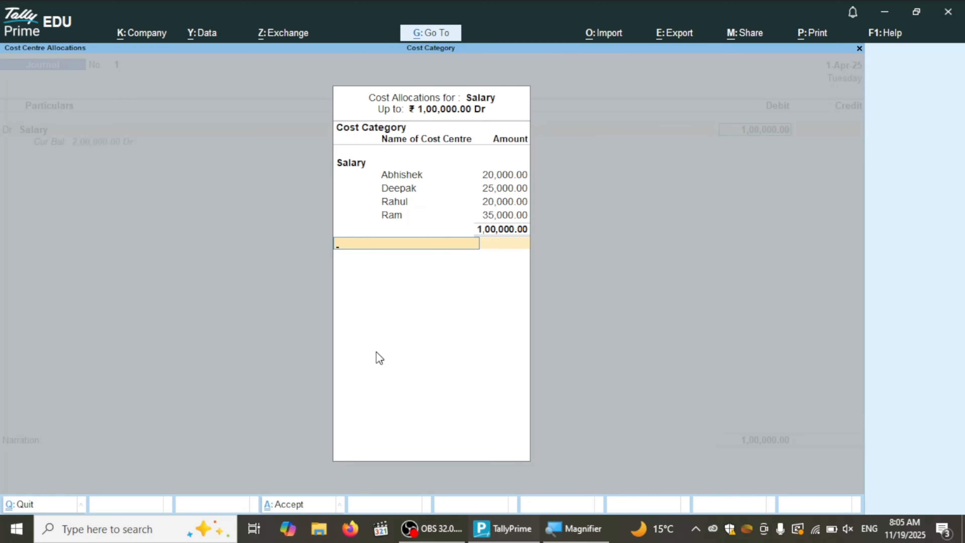
{"action": "key", "text": "Return"}
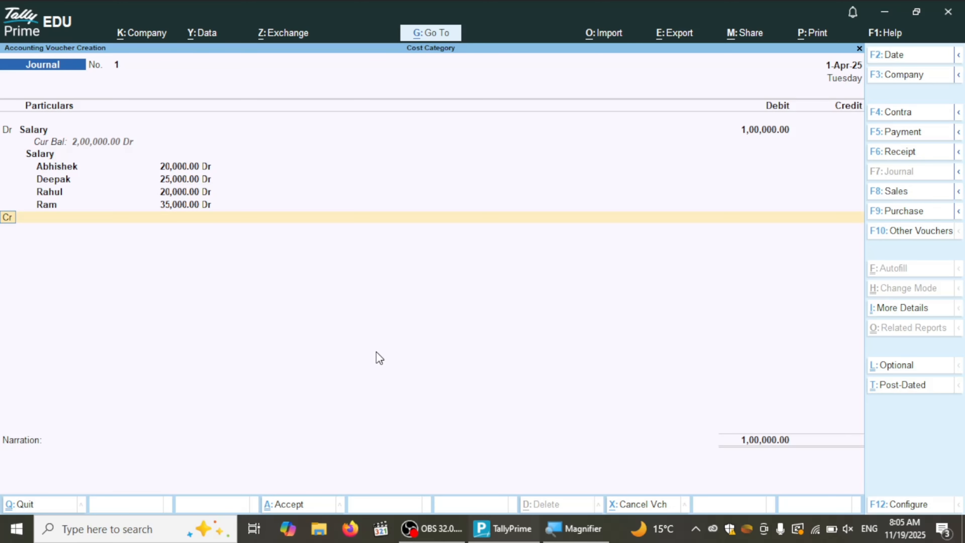
- Add a second debit line to the journal voucher and create a Rent ledger under Indirect Expenses for it
{"action": "type", "text": "d"}
{"action": "key", "text": "Return"}
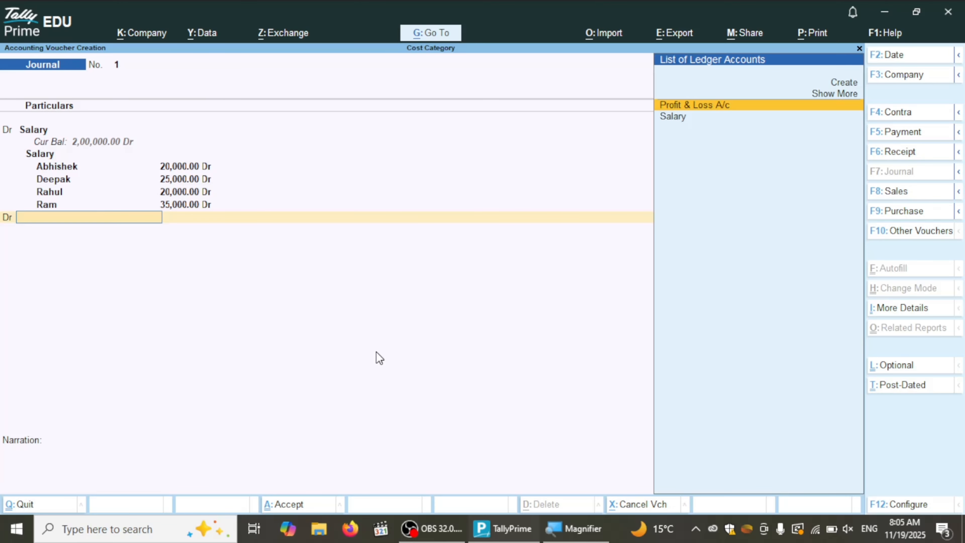
{"action": "key", "text": "alt+c"}
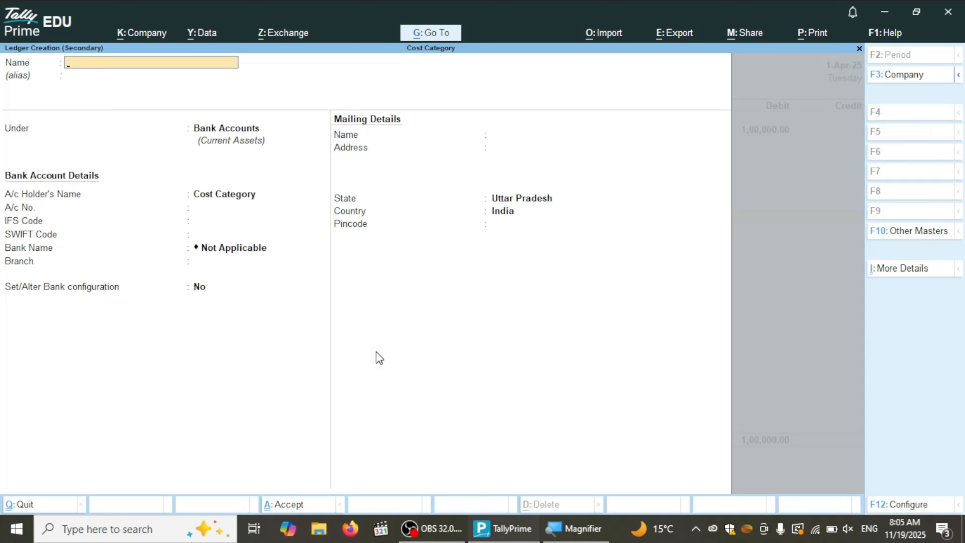
{"action": "type", "text": "Ren"}
{"action": "key", "text": "Return"}
{"action": "key", "text": "Return"}
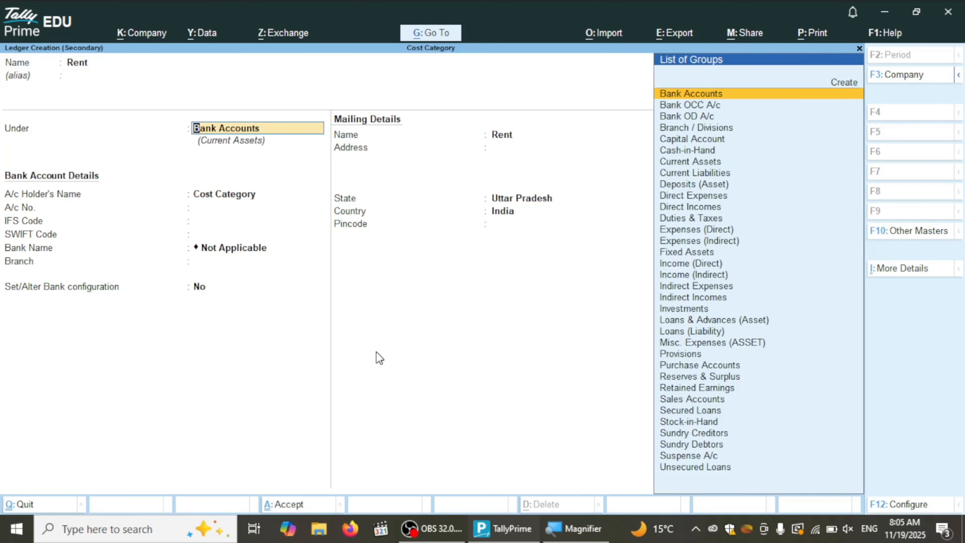
{"action": "type", "text": "In"}
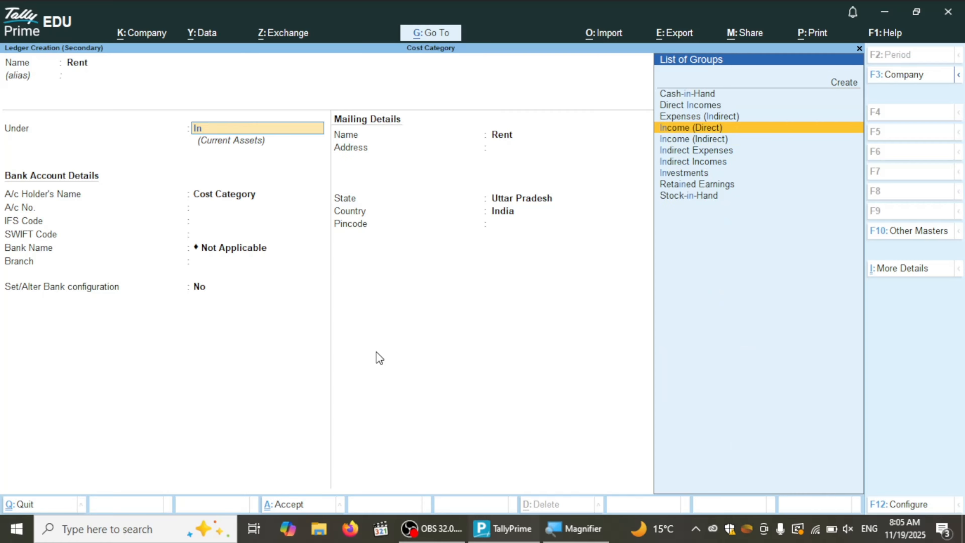
{"action": "key", "text": "Down"}
{"action": "key", "text": "Down"}
{"action": "key", "text": "Return"}
{"action": "key", "text": "Return"}
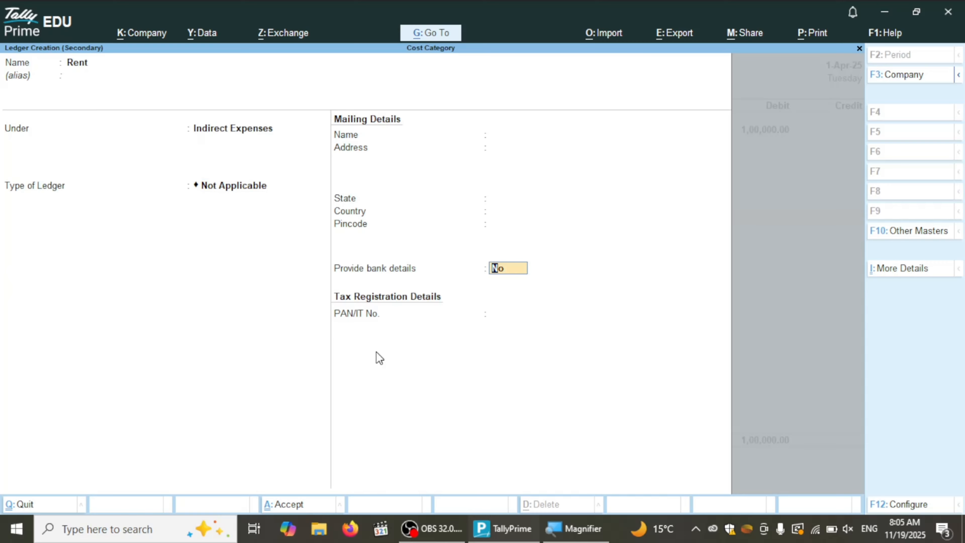
{"action": "key", "text": "Return"}
{"action": "key", "text": "Return"}
{"action": "key", "text": "Return"}
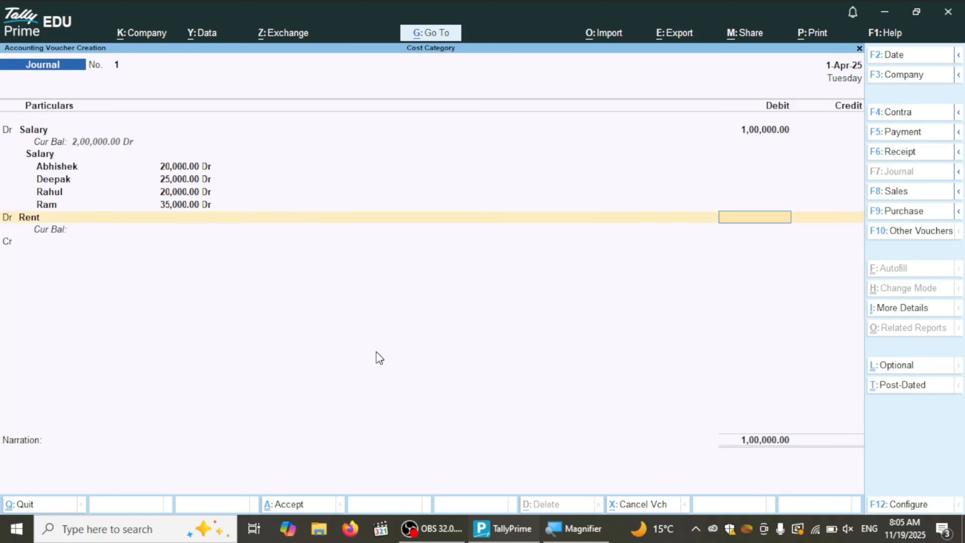
- Debit Rent with 20,000 and assign it to the only listed cost centre under the Rent cost category
{"action": "type", "text": "20000"}
{"action": "key", "text": "Return"}
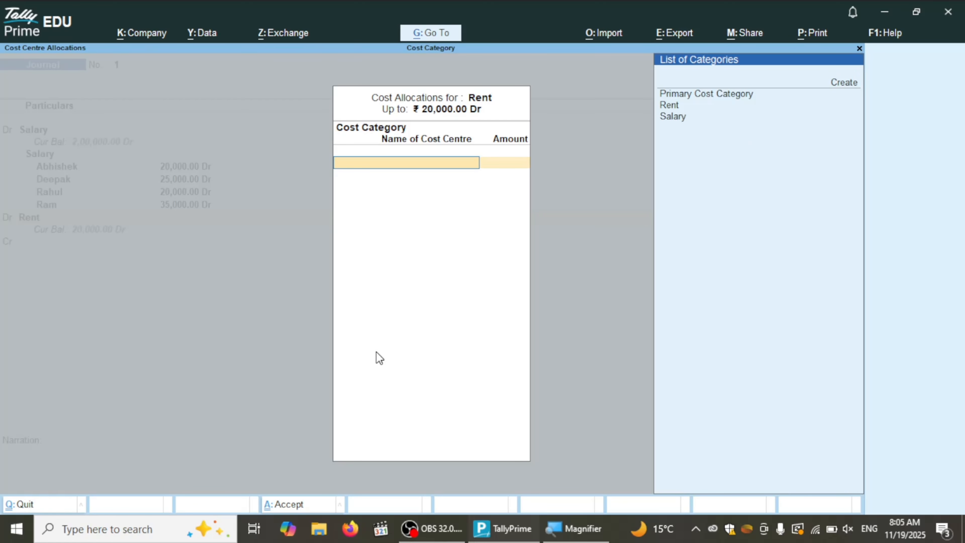
{"action": "key", "text": "Down"}
{"action": "key", "text": "Return"}
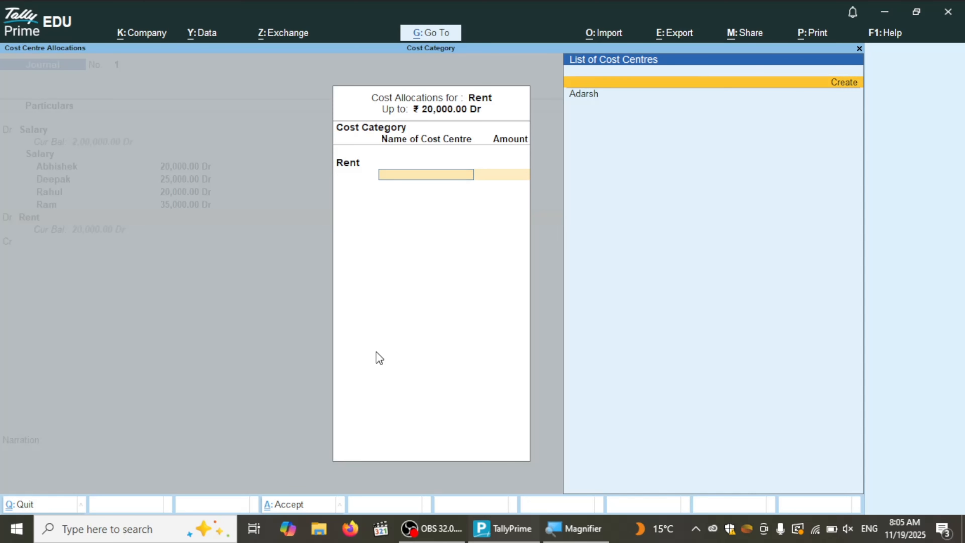
{"action": "key", "text": "Down"}
{"action": "key", "text": "Return"}
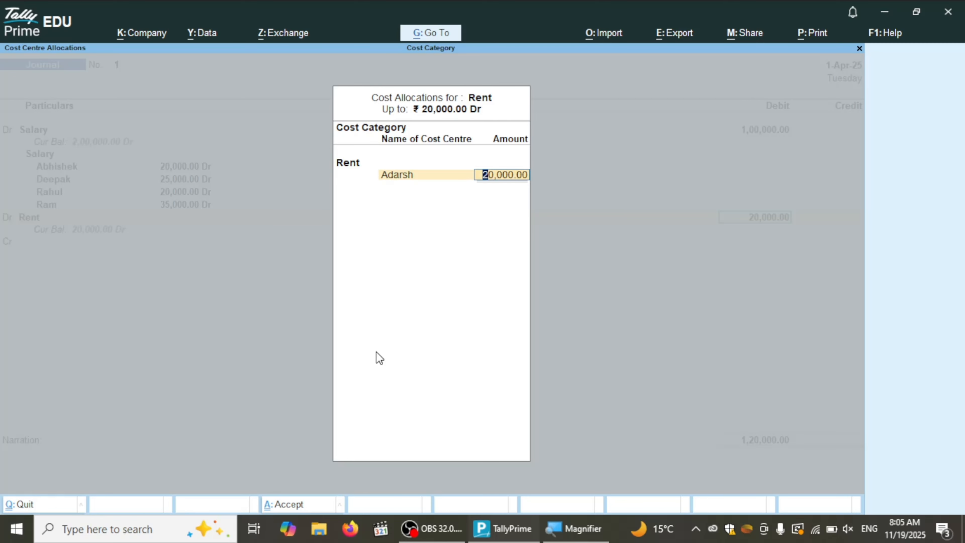
- Set the amount of the cost centre under the Rent category to 10,000
{"action": "key", "text": "BackSpace"}
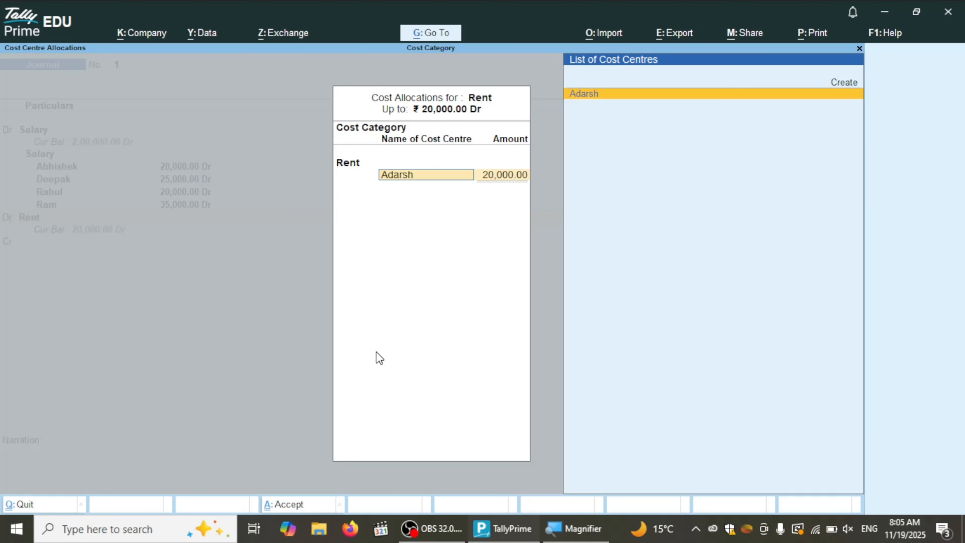
{"action": "key", "text": "Return"}
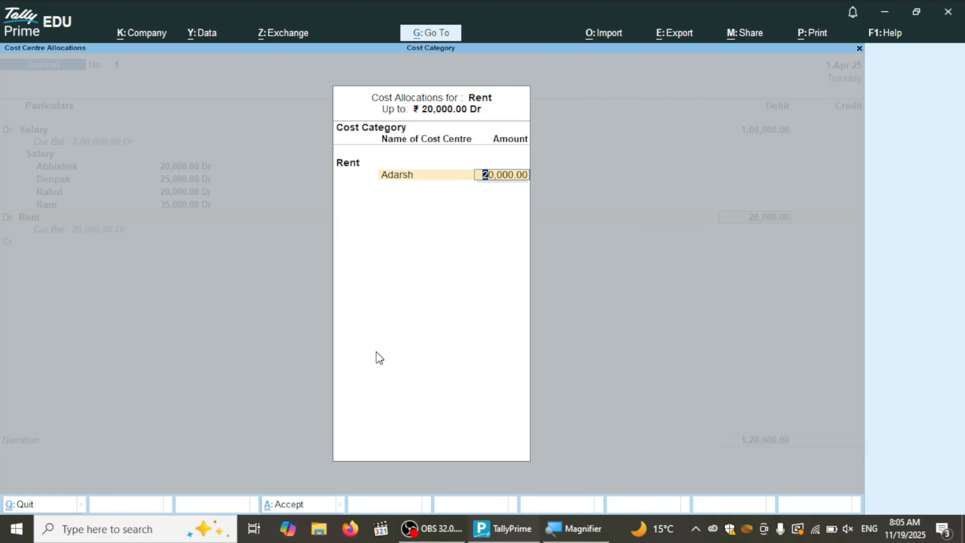
{"action": "key", "text": "Return"}
{"action": "key", "text": "BackSpace"}
{"action": "type", "text": "10,000"}
{"action": "key", "text": "Return"}
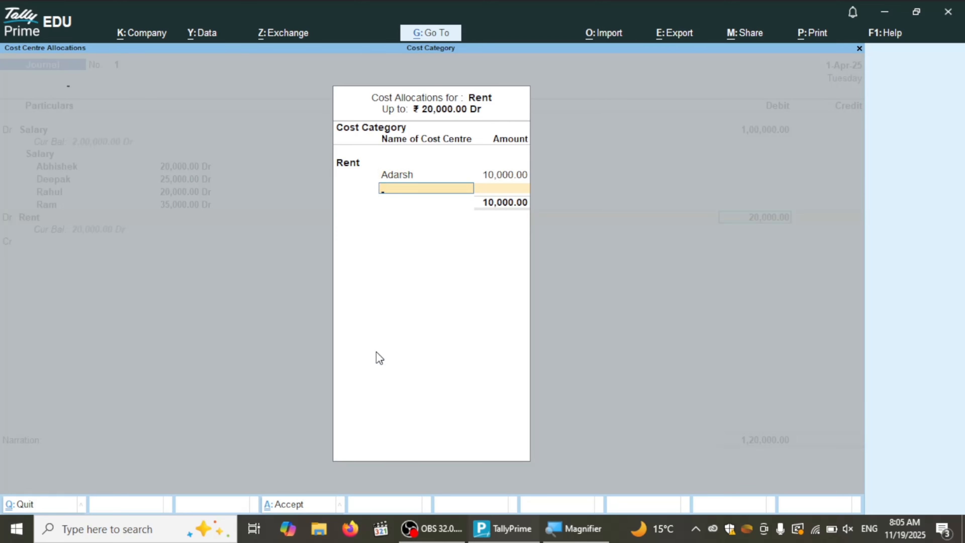
{"action": "key", "text": "alt+c"}
{"action": "key", "text": "Escape"}
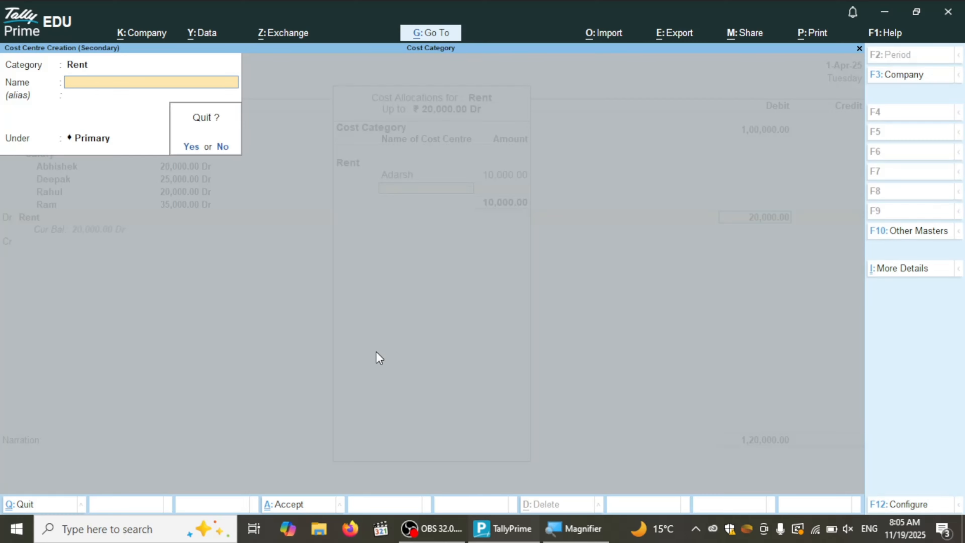
{"action": "key", "text": "y"}
{"action": "key", "text": "Escape"}
{"action": "key", "text": "n"}
- Set the amount of the cost centre under the Rent category to 20,000 and finish the Rent allocation
{"action": "key", "text": "BackSpace"}
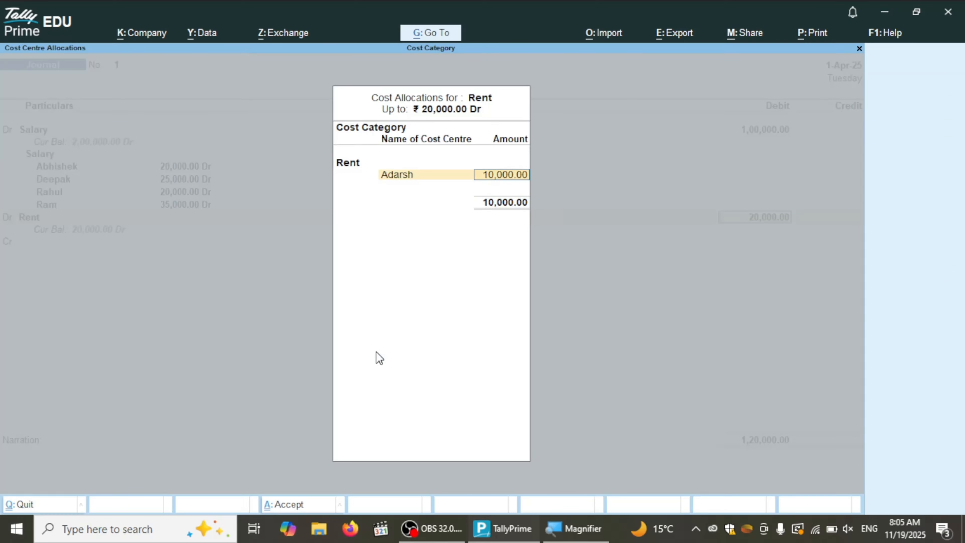
{"action": "type", "text": "20,000"}
{"action": "key", "text": "Return"}
{"action": "key", "text": "Return"}
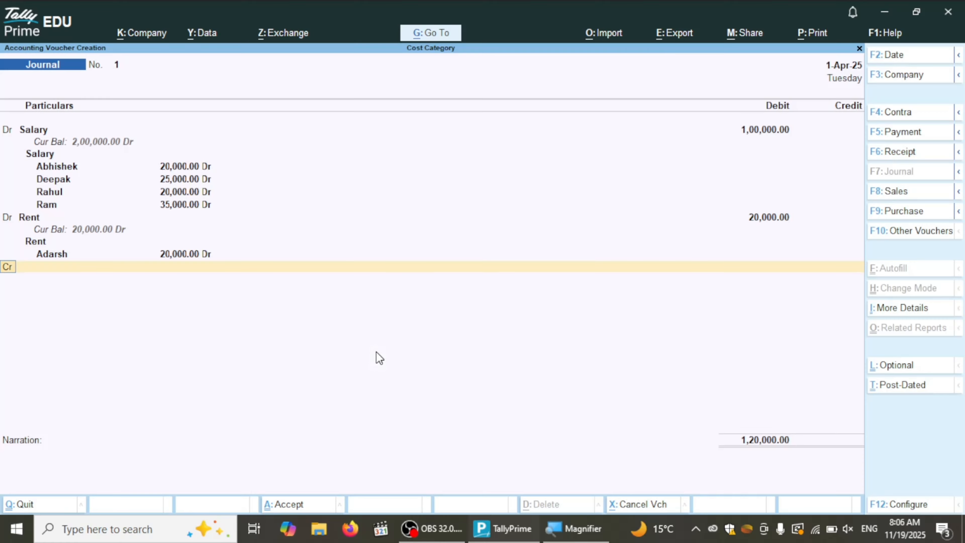
- Create an Outstanding Exp ledger under Current Liabilities for the journal voucher's credit line
{"action": "key", "text": "Return"}
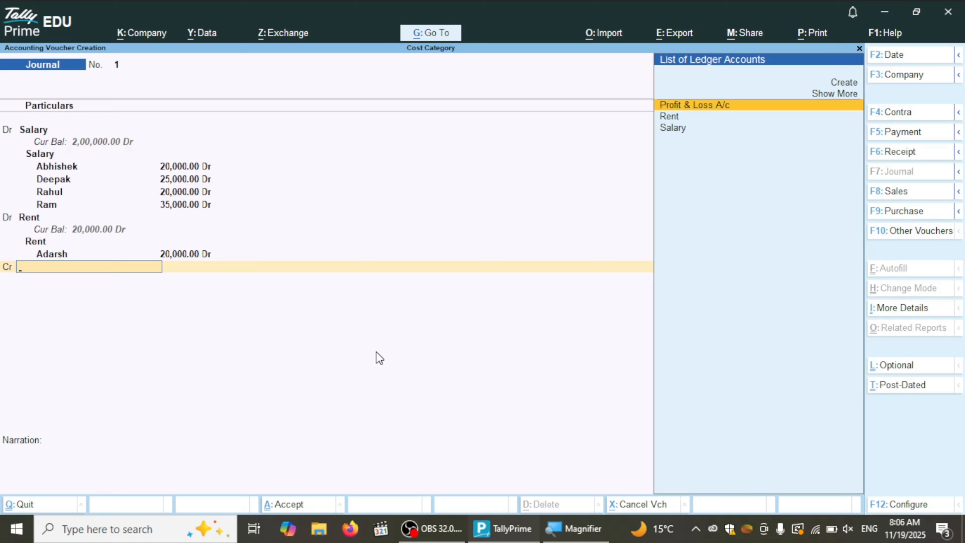
{"action": "key", "text": "alt+c"}
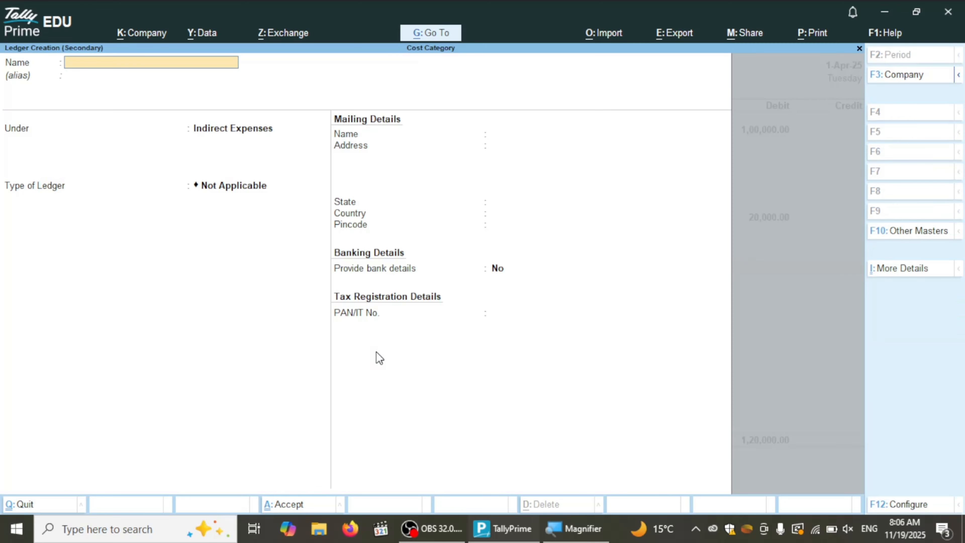
{"action": "type", "text": "Outstanding Exp"}
{"action": "key", "text": "Return"}
{"action": "key", "text": "Return"}
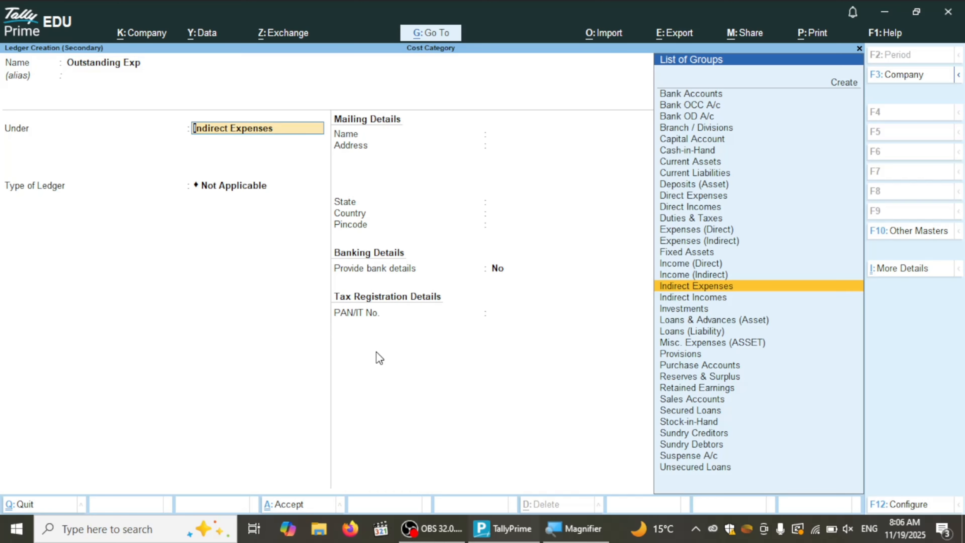
{"action": "type", "text": "Cur"}
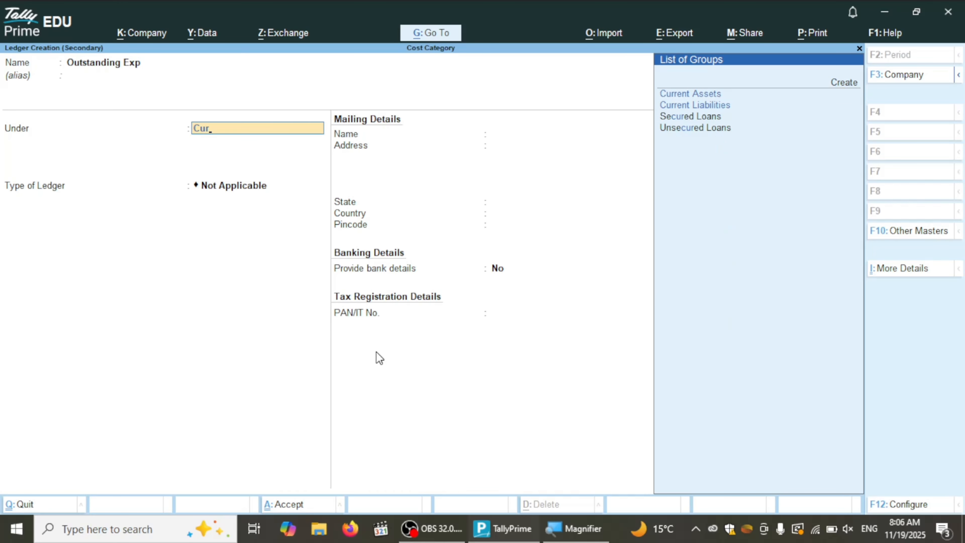
{"action": "key", "text": "Up"}
{"action": "key", "text": "Down"}
{"action": "key", "text": "Down"}
{"action": "key", "text": "Return"}
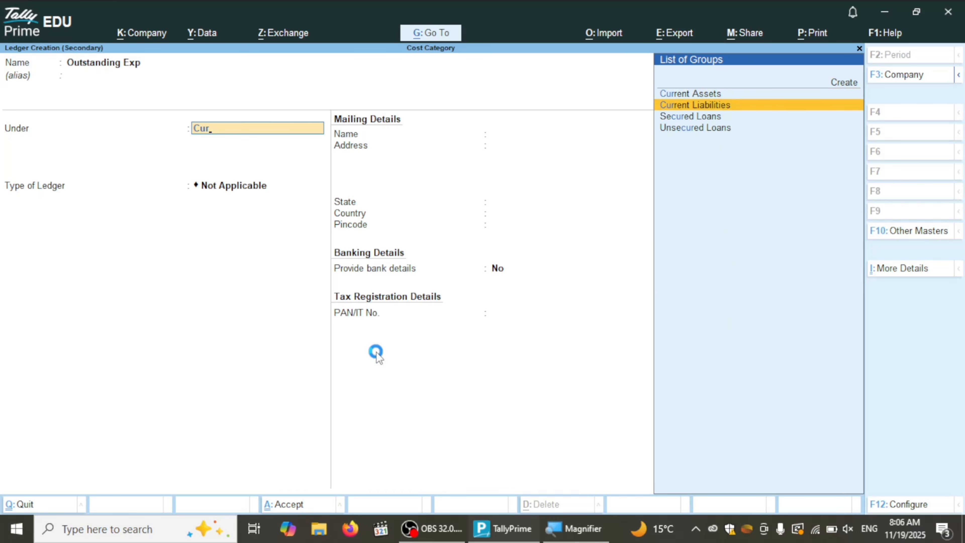
{"action": "key", "text": "Return"}
{"action": "key", "text": "Return"}
{"action": "key", "text": "Return"}
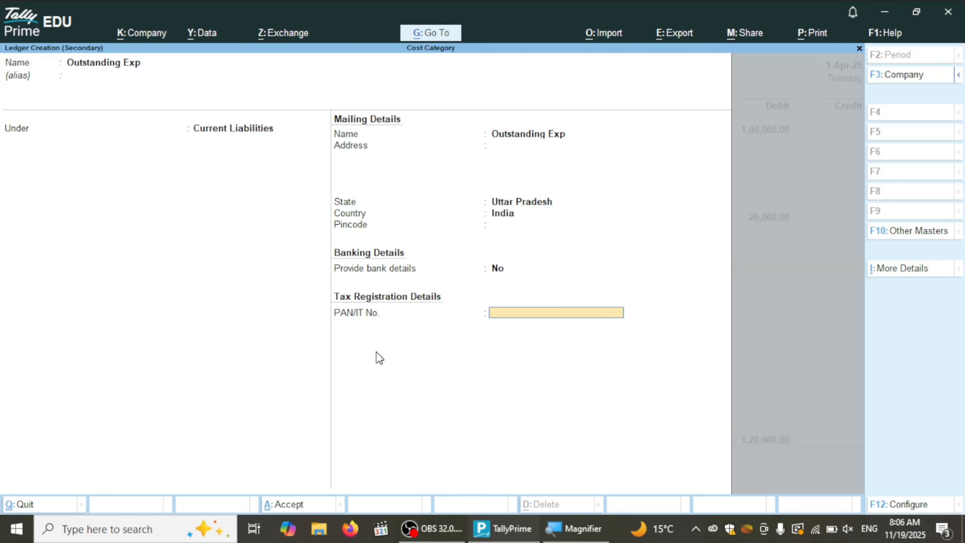
{"action": "key", "text": "Return"}
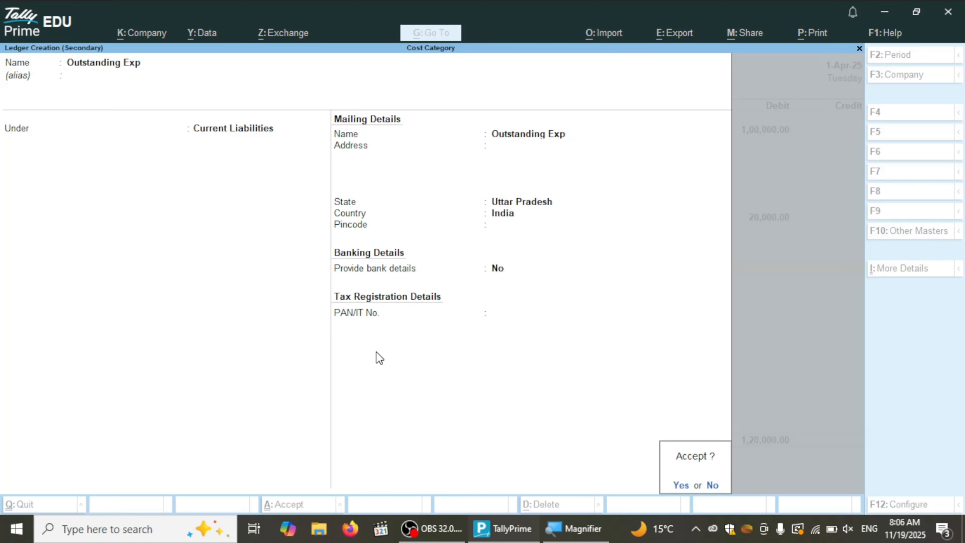
{"action": "key", "text": "Return"}
- Credit Outstanding Exp with 1,20,000, leave the narration blank and save the journal voucher
{"action": "key", "text": "Return"}
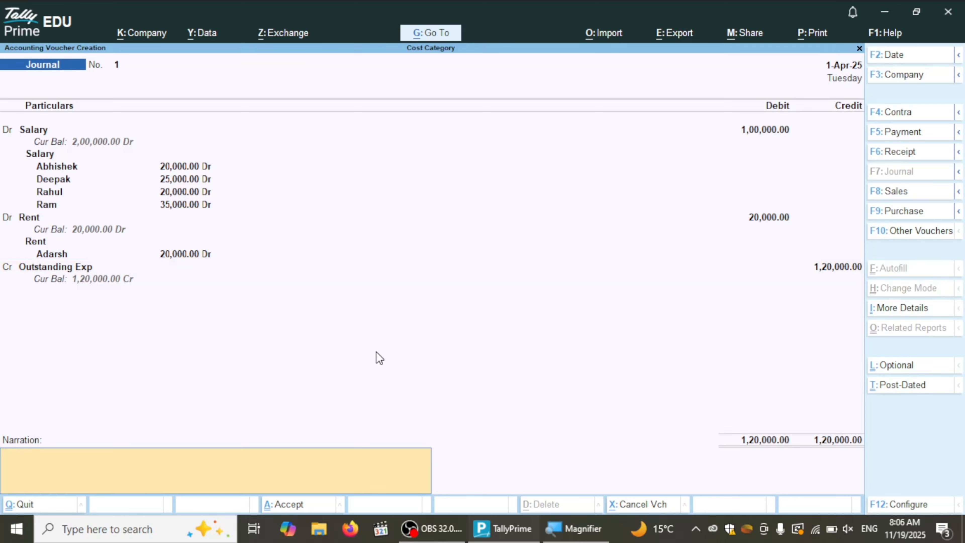
{"action": "key", "text": "Return"}
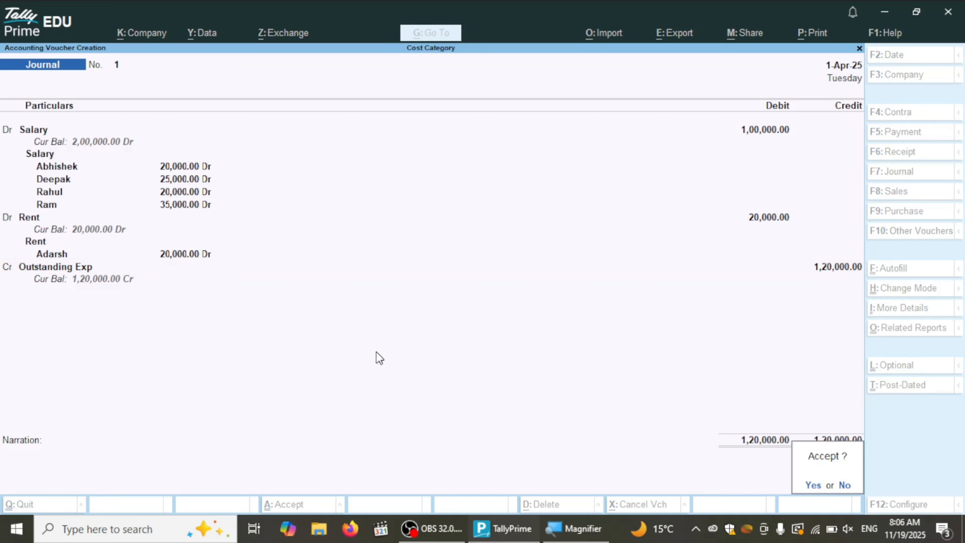
{"action": "key", "text": "Return"}
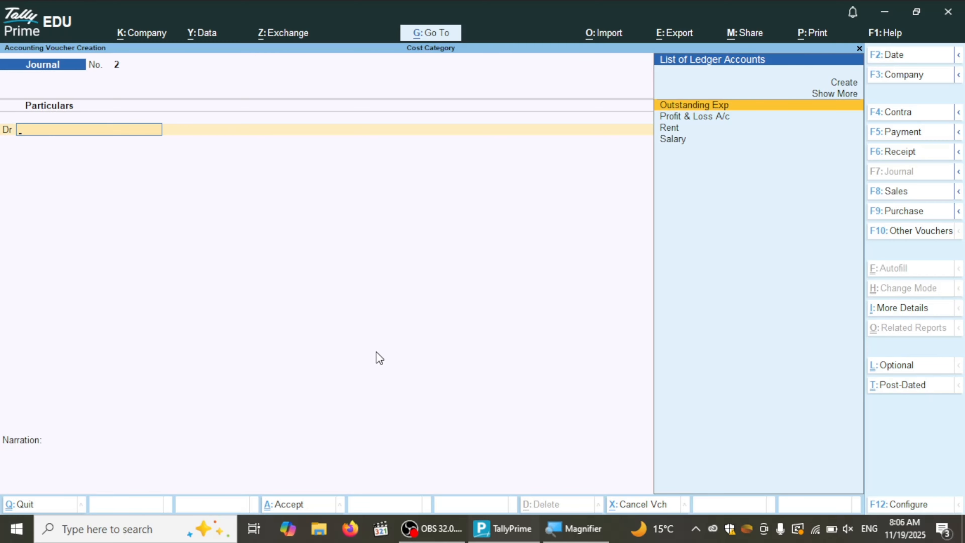
- Leave voucher entry and open journal voucher No. 1 from the Day Book
{"action": "key", "text": "Escape"}
{"action": "key", "text": "Down"}
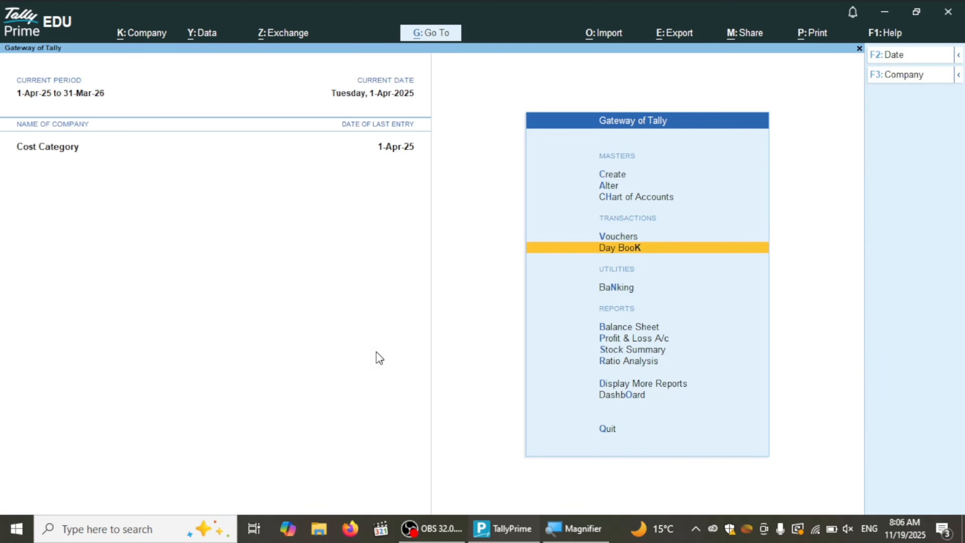
{"action": "key", "text": "Return"}
{"action": "key", "text": "Down"}
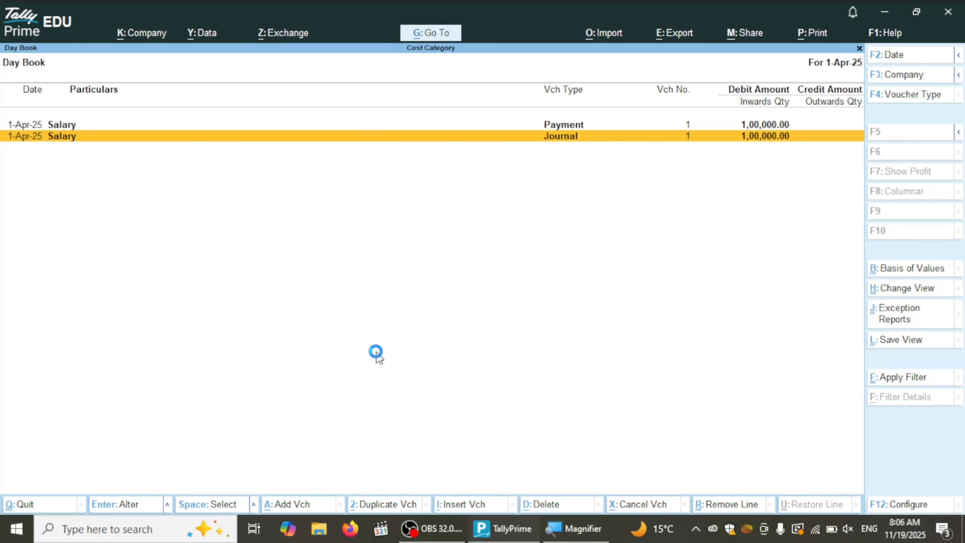
{"action": "key", "text": "Return"}
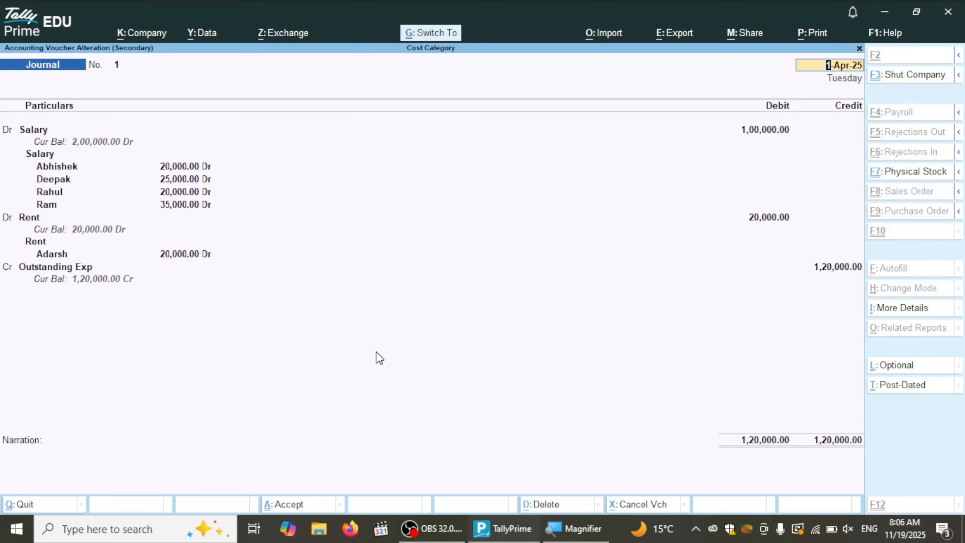
- Preview the printout of the journal voucher, examine its cost centre allocations up close and return to the voucher without printing
{"action": "key", "text": "ctrl+p"}
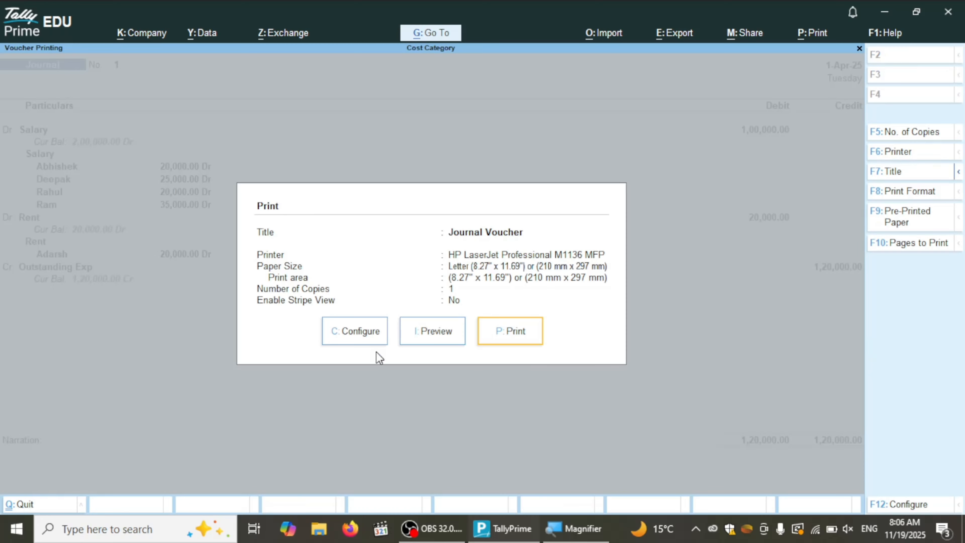
{"action": "left_click", "coordinate": [434, 334]}
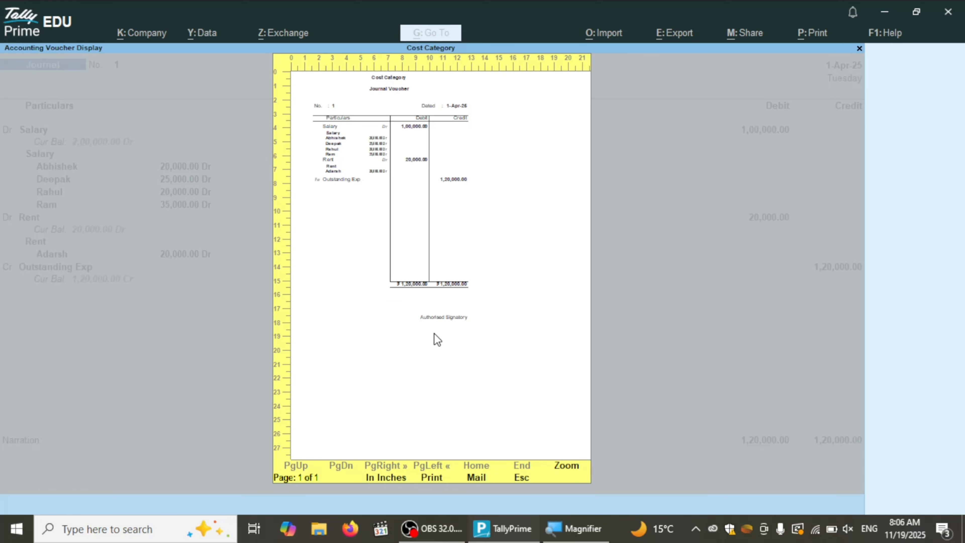
{"action": "key", "text": "super+plus"}
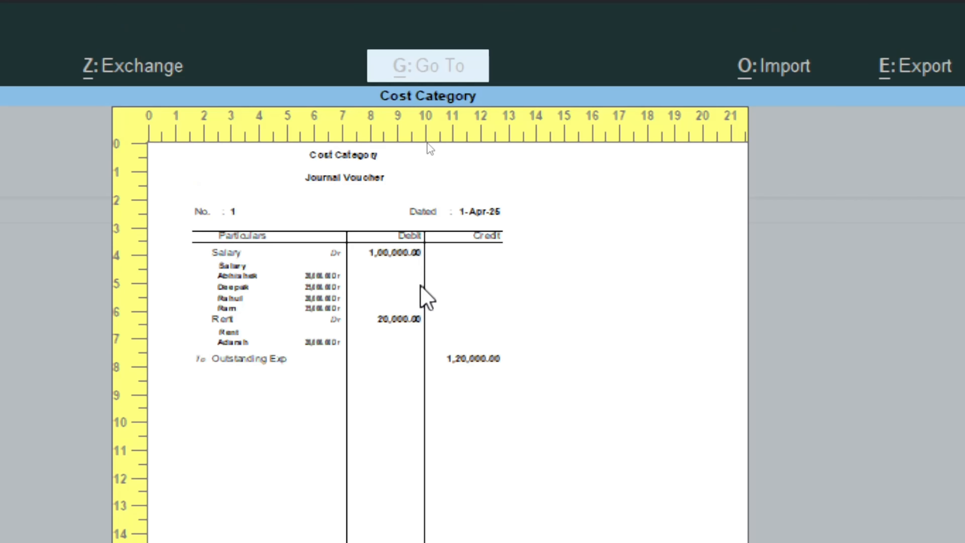
{"action": "key", "text": "Escape"}
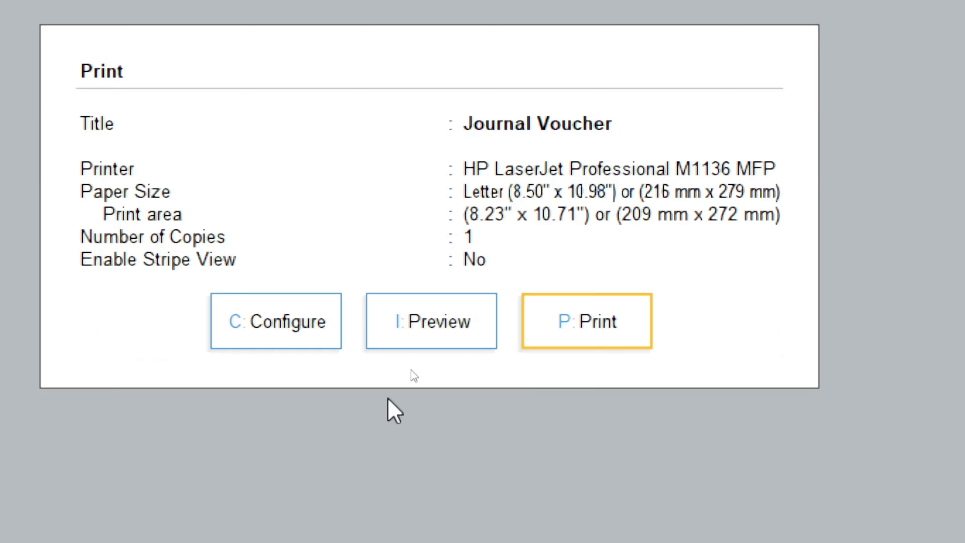
{"action": "key", "text": "Escape"}
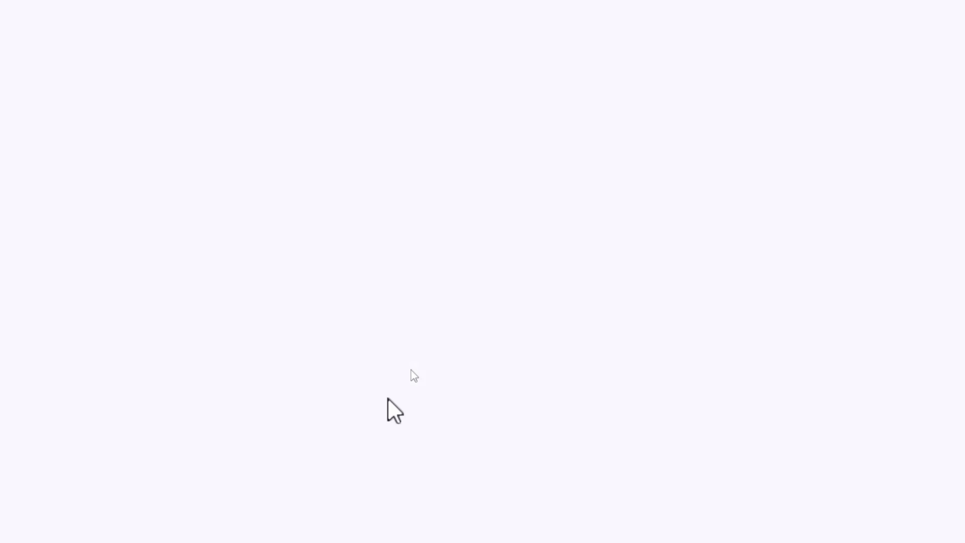
{"action": "key", "text": "super+minus"}
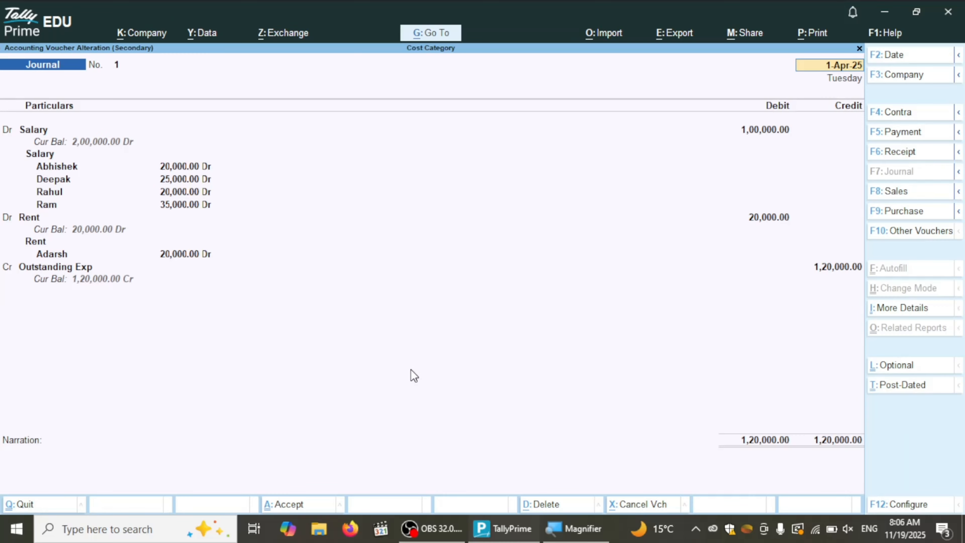
- Export the journal voucher as the JPEG image Journal_1.jpg, check the image down to the signatory line and close it
{"action": "key", "text": "alt+e"}
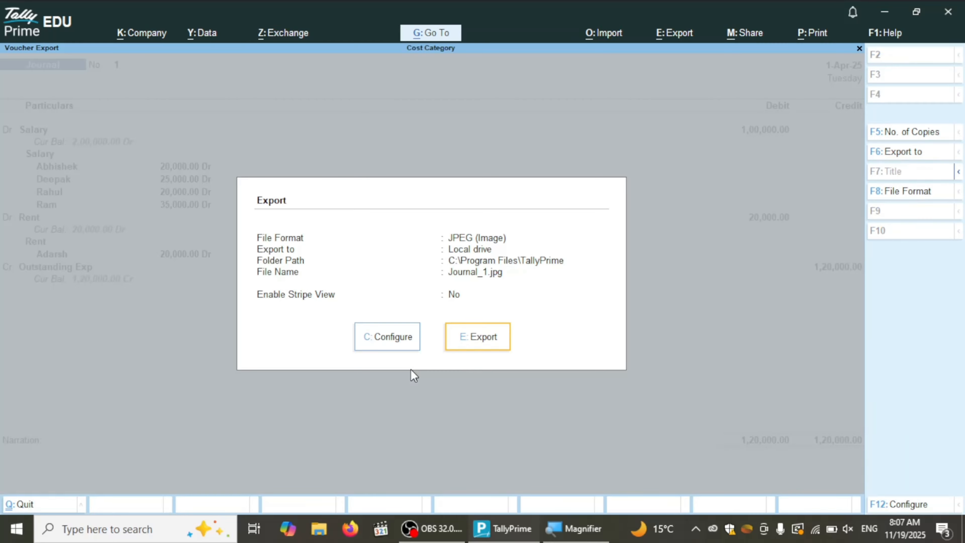
{"action": "left_click", "coordinate": [482, 342]}
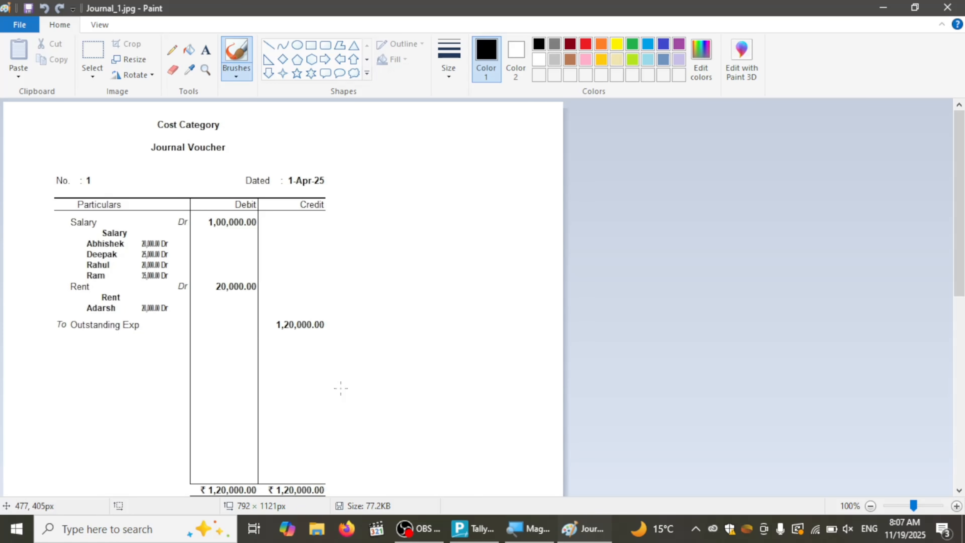
{"action": "scroll", "coordinate": [961, 188], "scroll_direction": "down", "scroll_amount": 5}
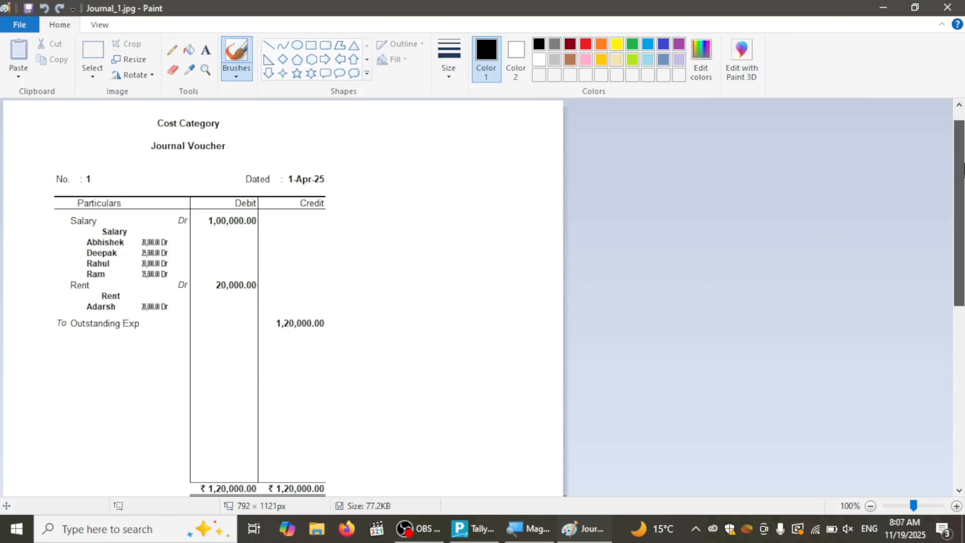
{"action": "scroll", "coordinate": [961, 188], "scroll_direction": "down", "scroll_amount": 4}
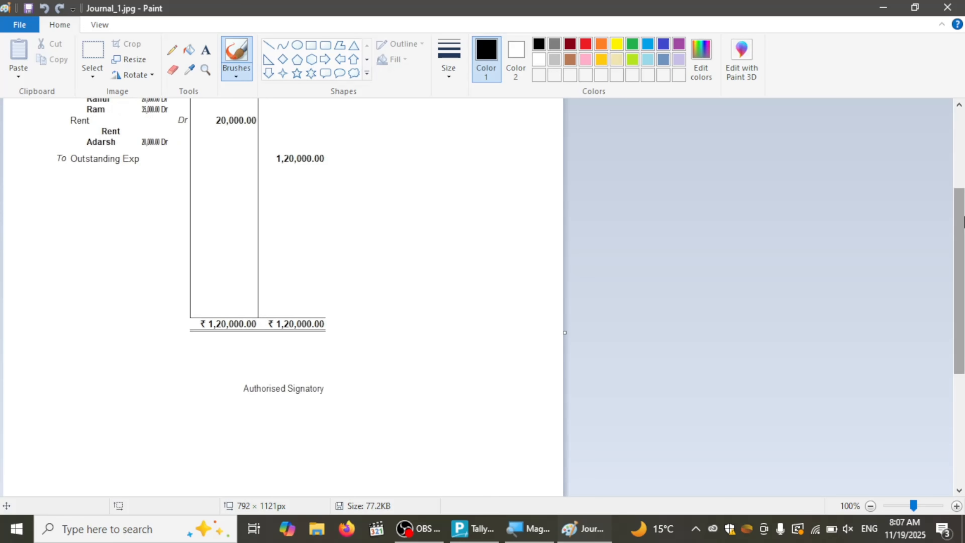
{"action": "left_click", "coordinate": [947, 7]}
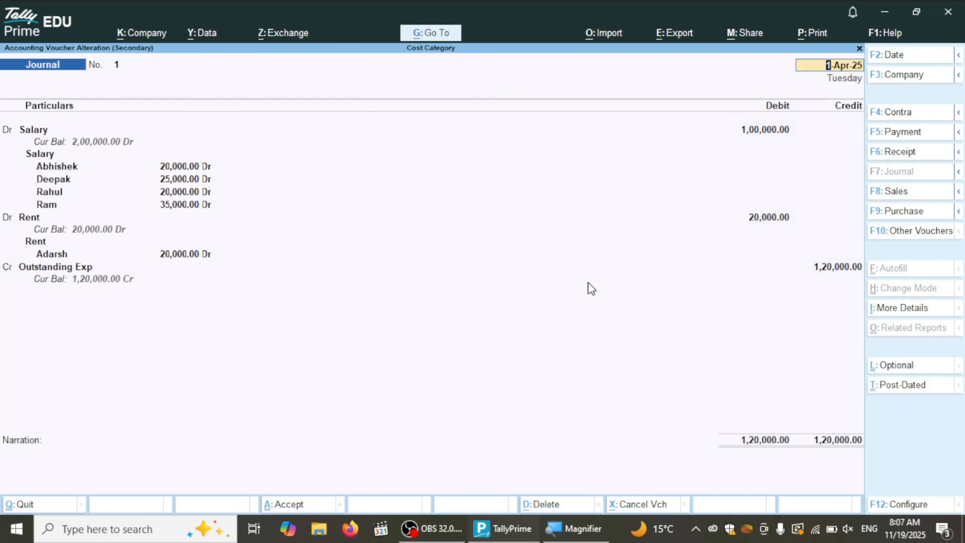